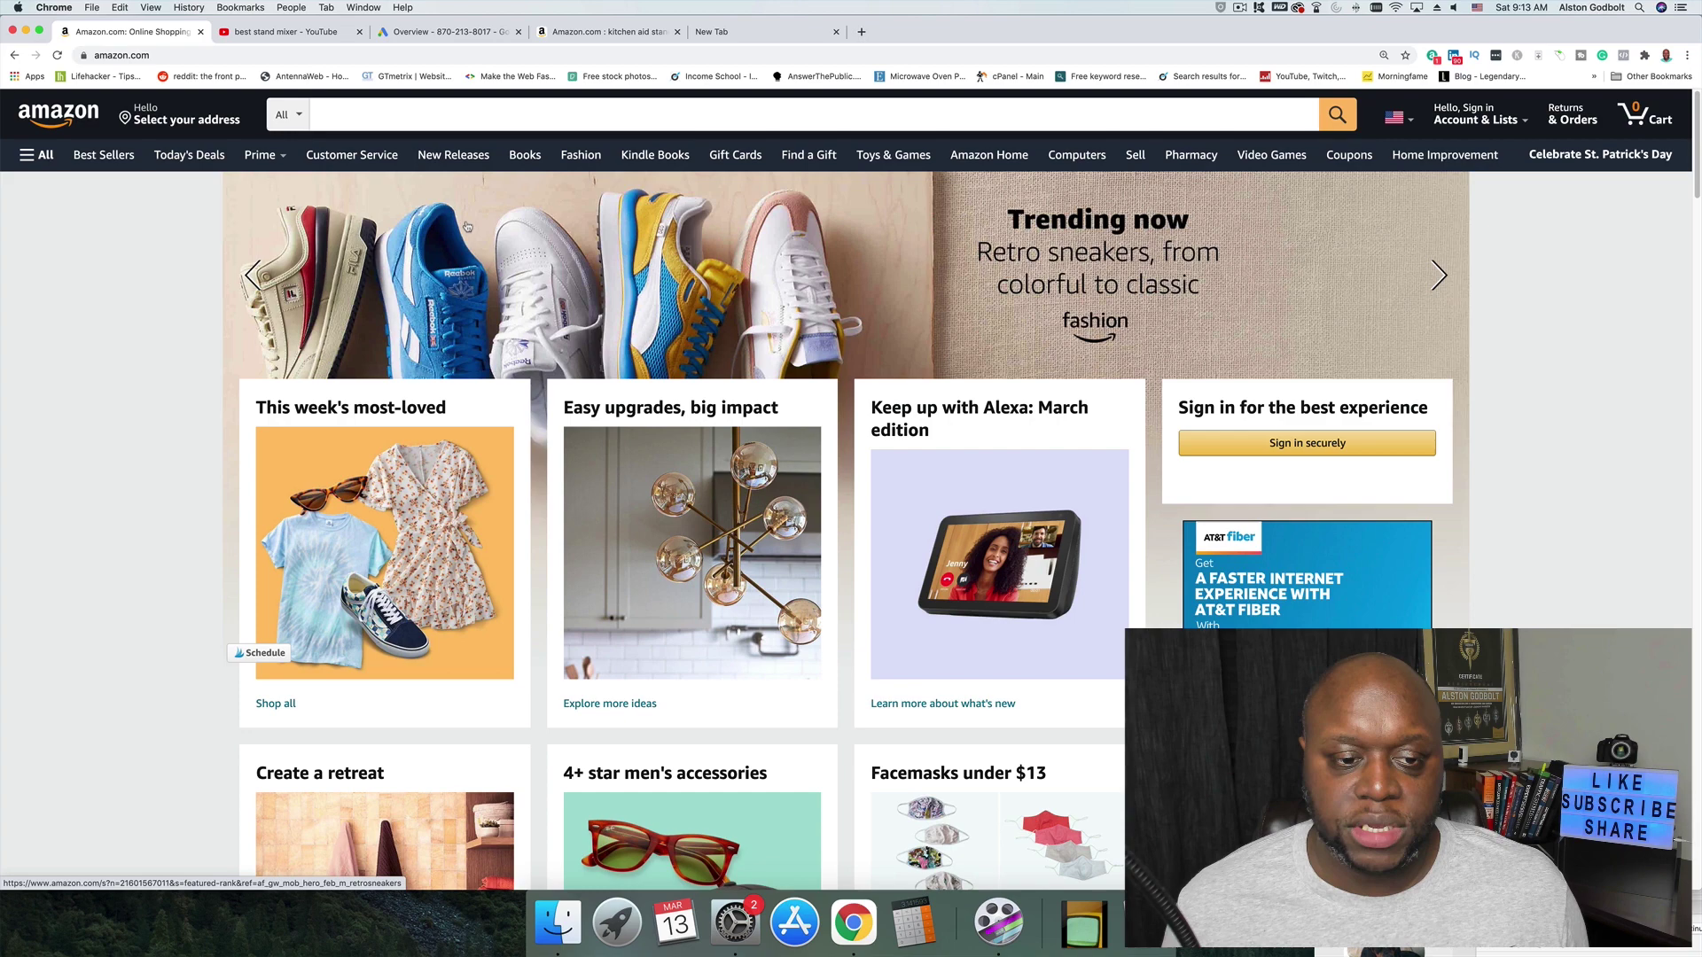
Open the Amazon Associates affiliate program page from the Amazon footer.
scroll(540, 275, "down", 20)
scroll(539, 275, "up", 3)
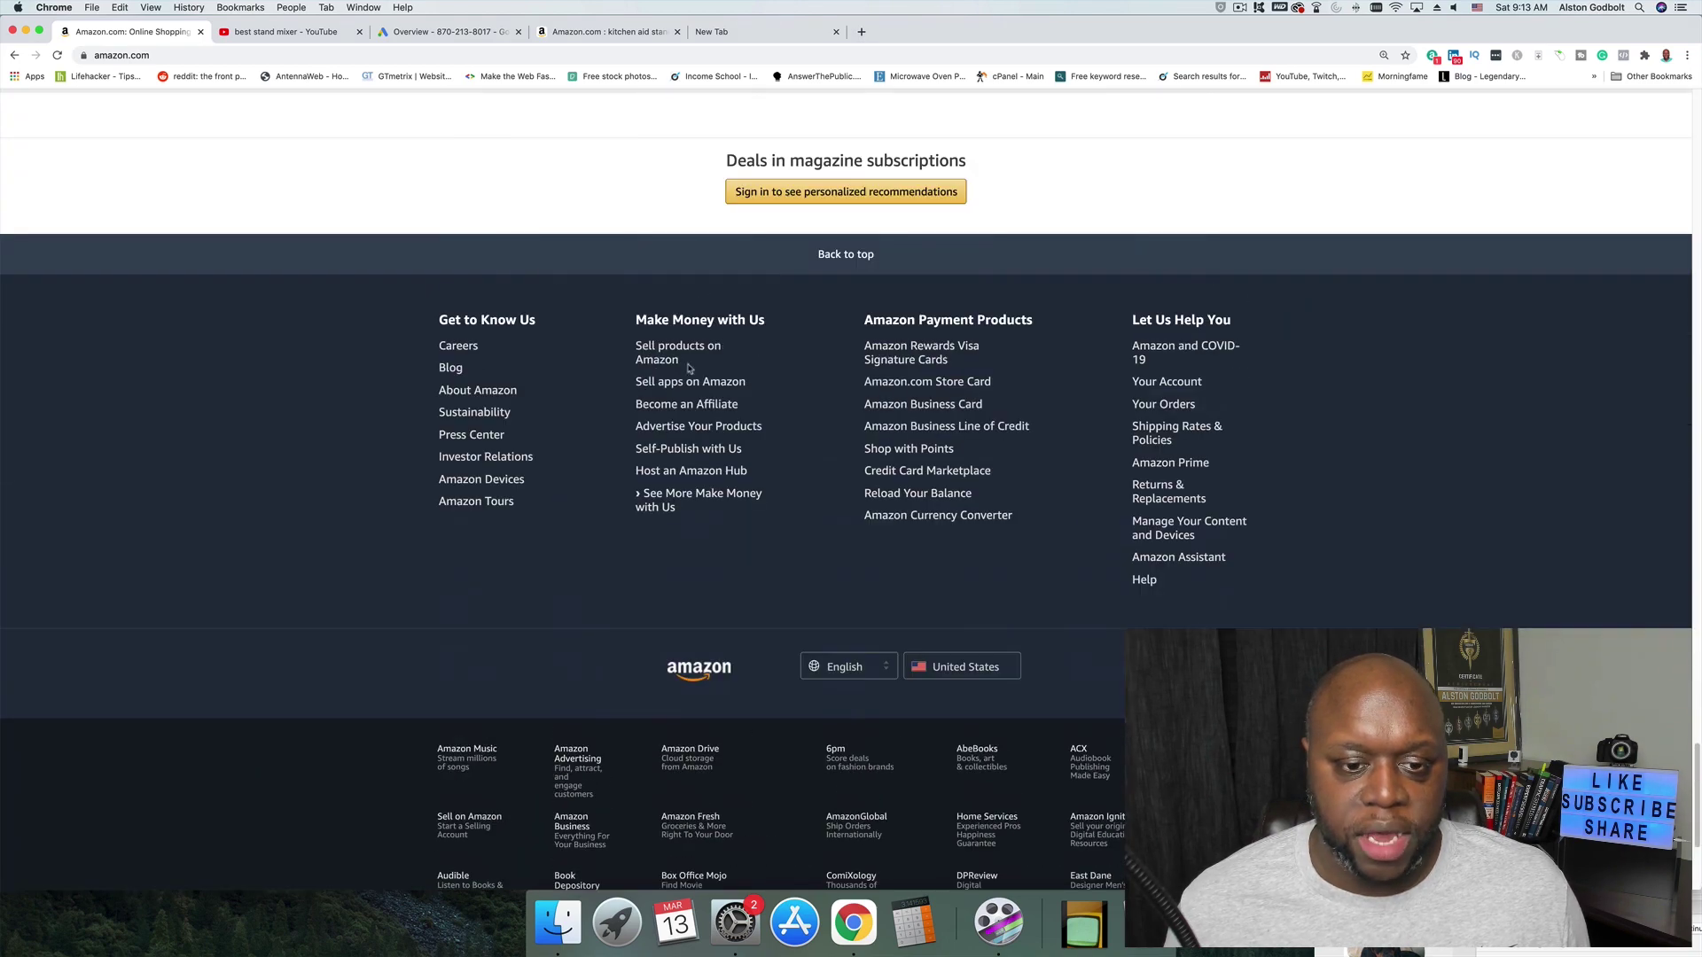
left_click(720, 407)
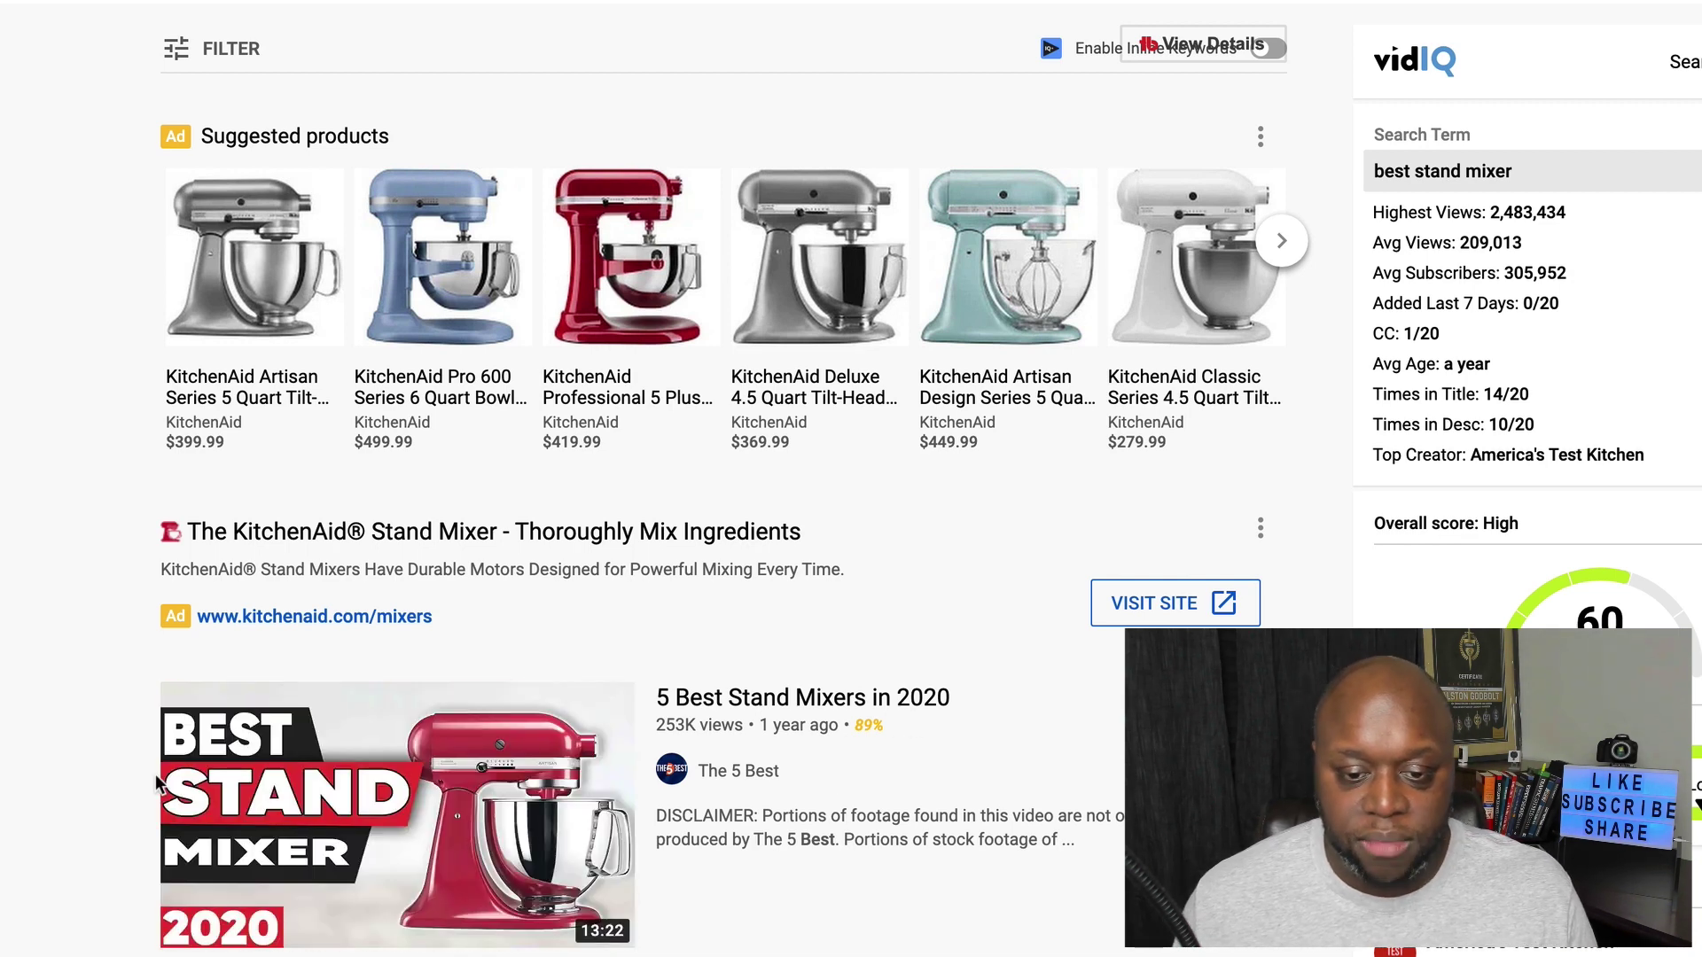
mouse_move(398, 815)
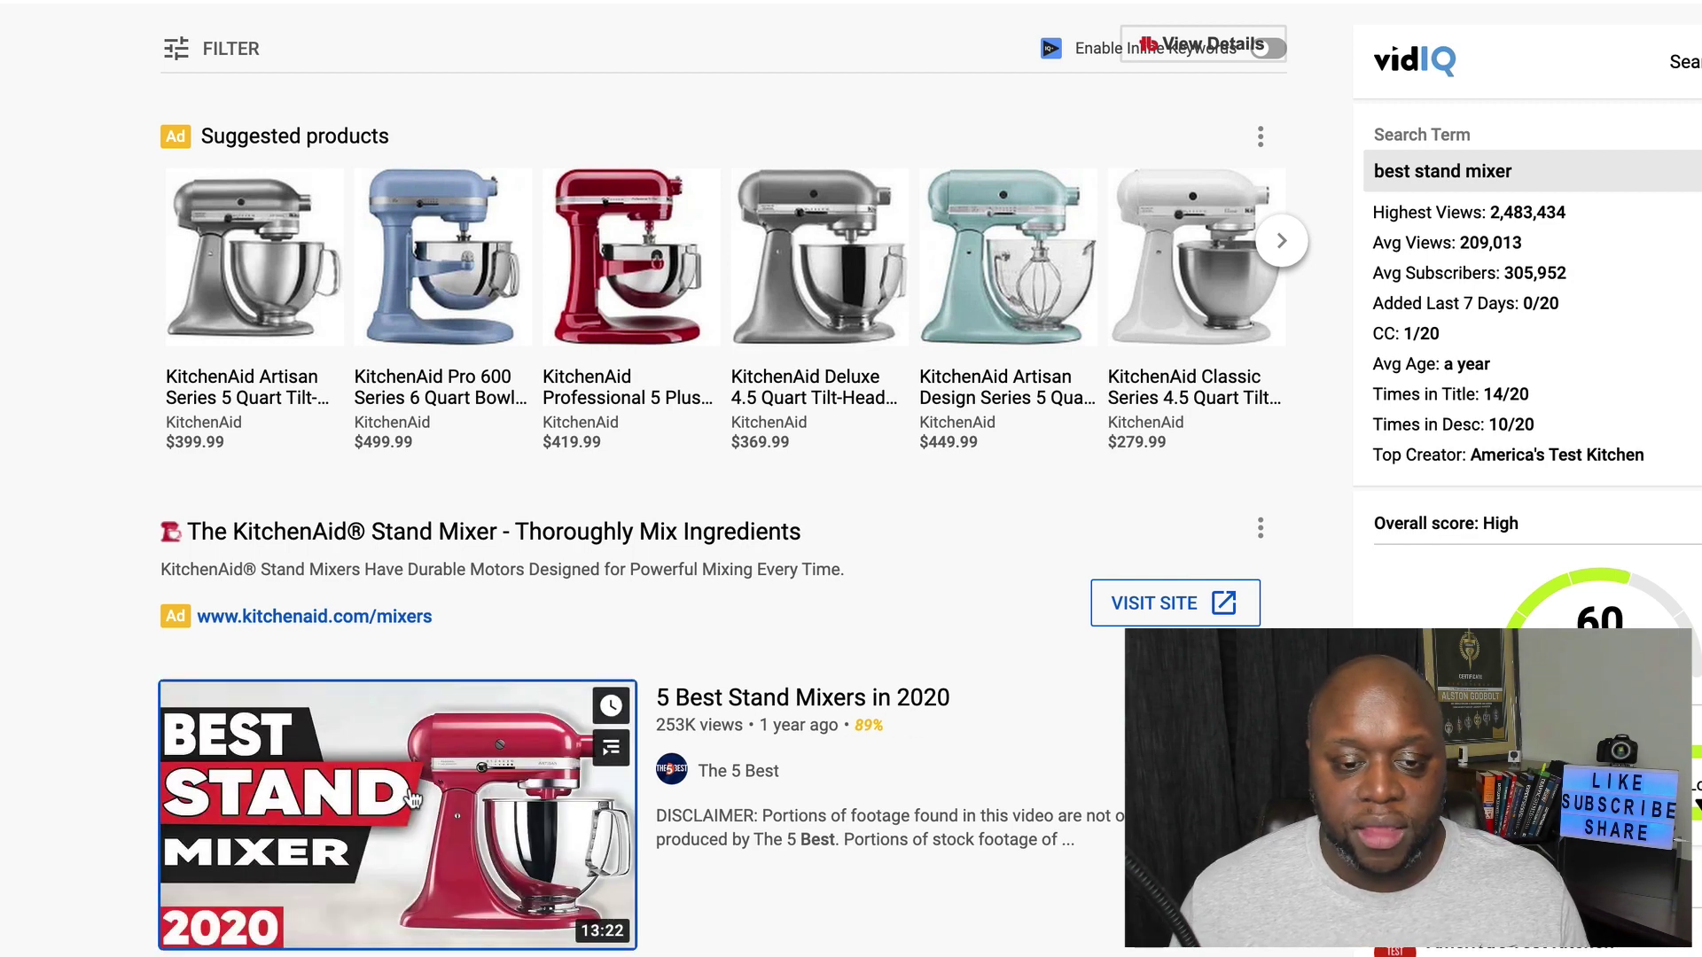
Play the '5 Best Stand Mixers in 2020' video and scroll to its description's affiliate links.
left_click(413, 800)
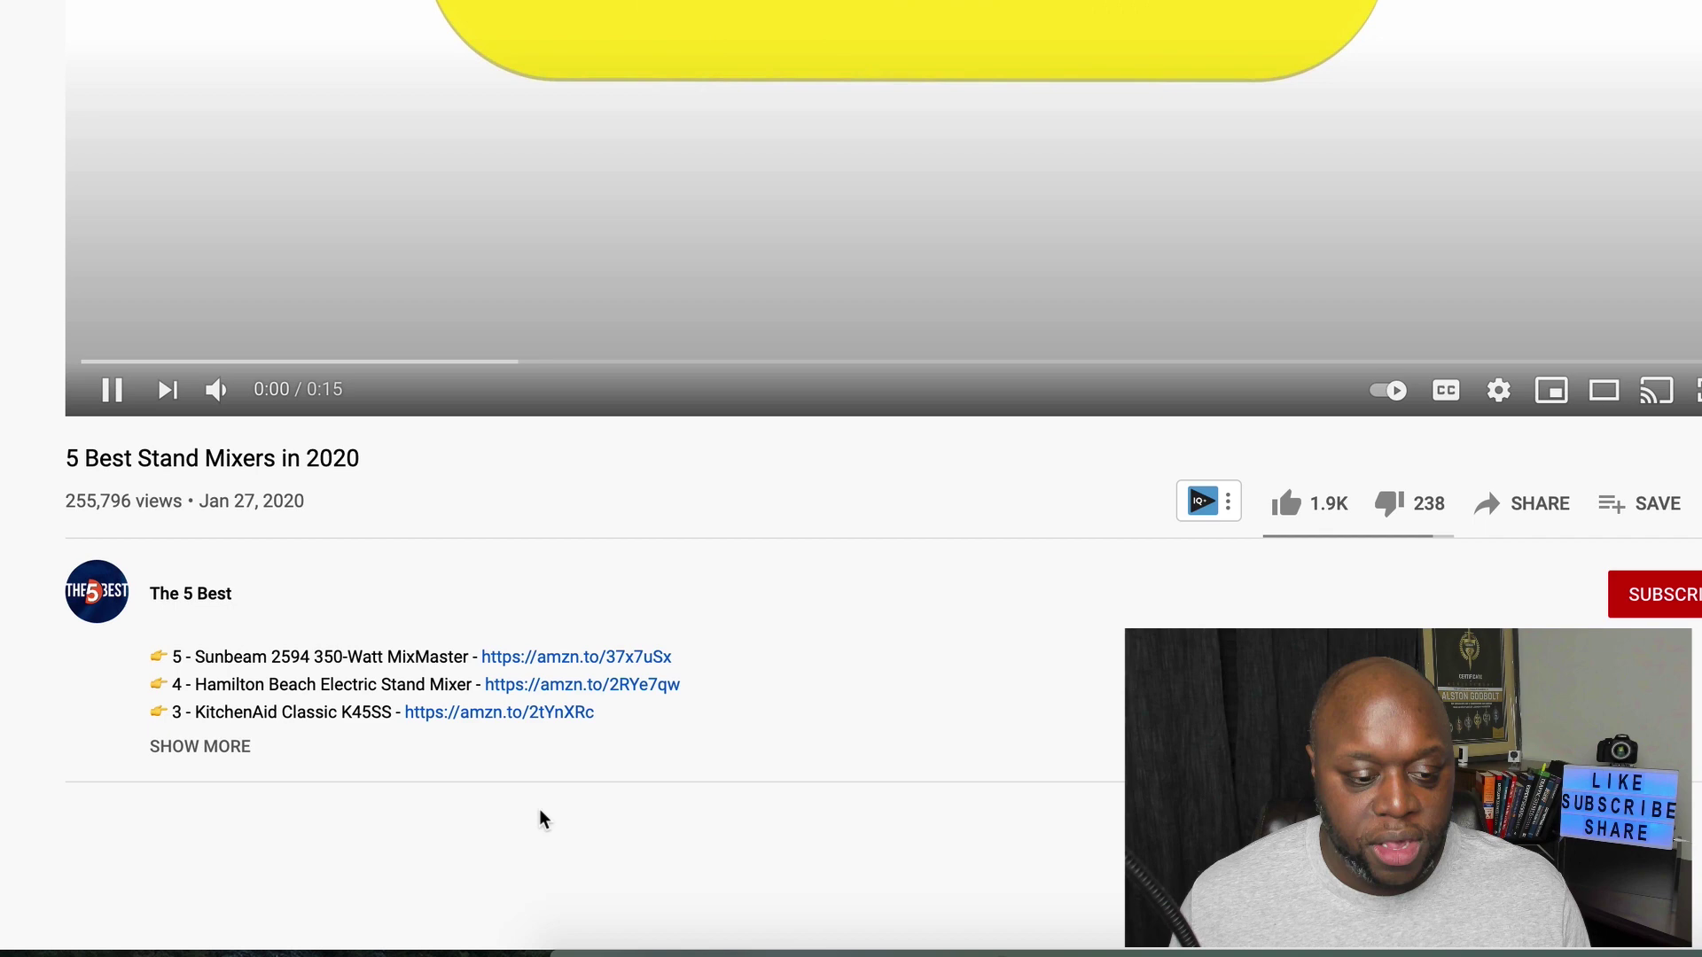
scroll(826, 169, "down", 5)
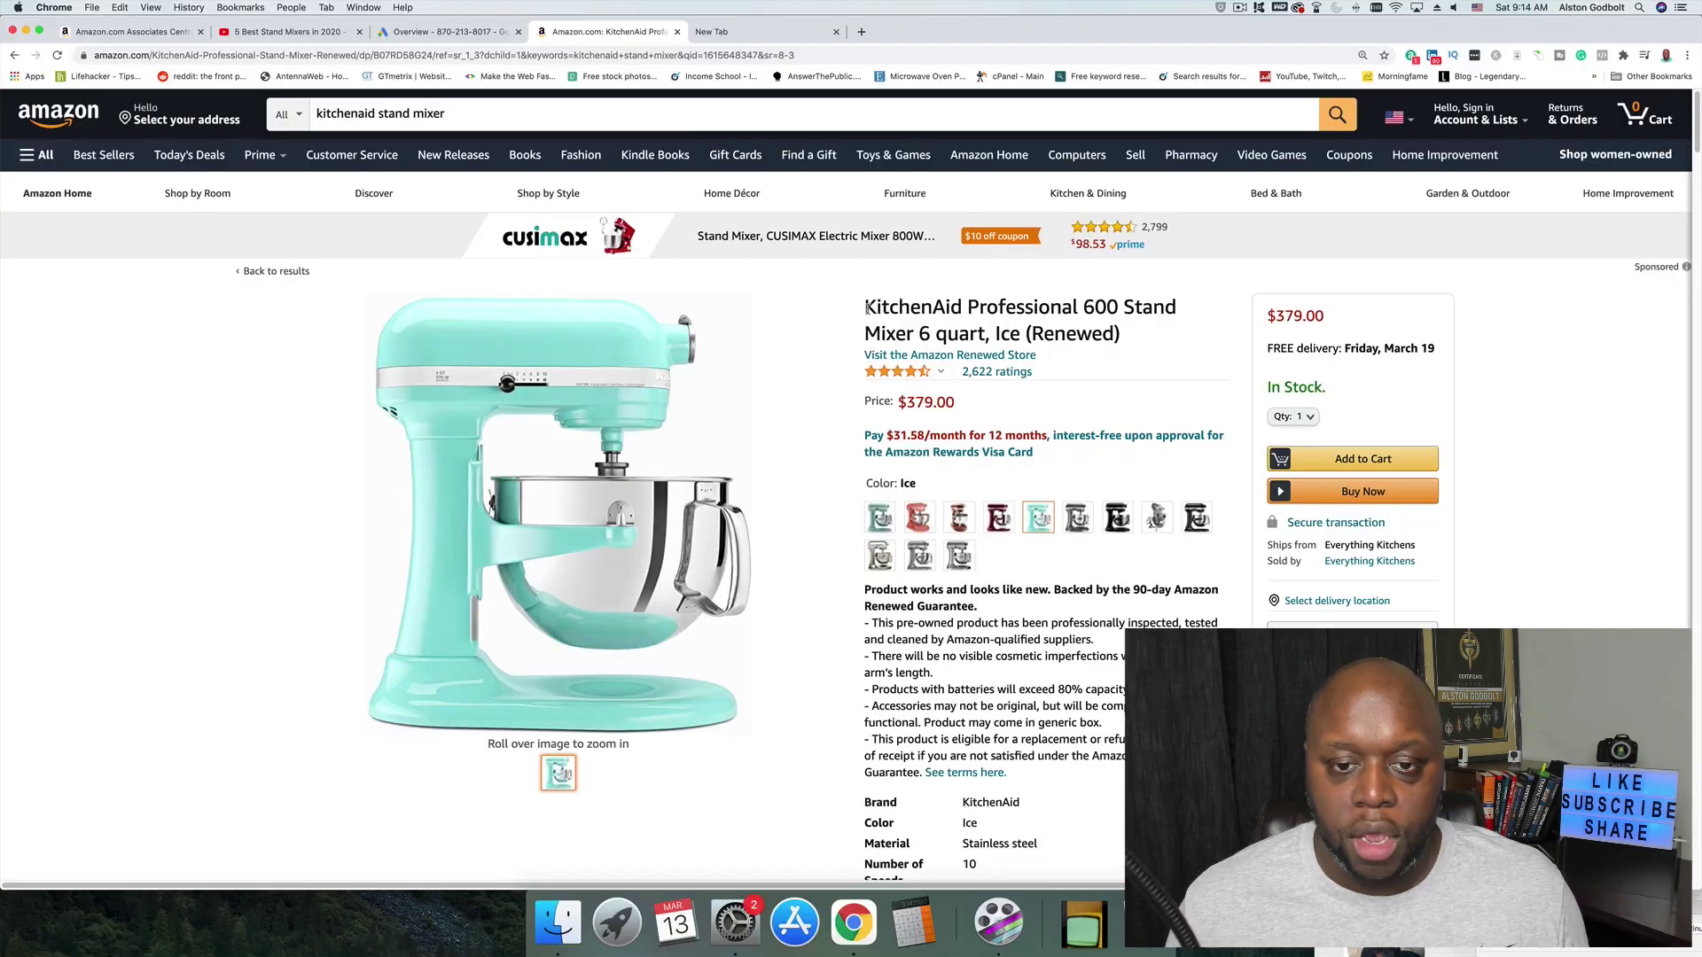
Select and copy 'KitchenAid Professional 600 Stand Mixer' from the Amazon listing title.
mouse_move(866, 307)
left_mouse_down()
mouse_move(1061, 308)
mouse_move(908, 335)
left_mouse_up()
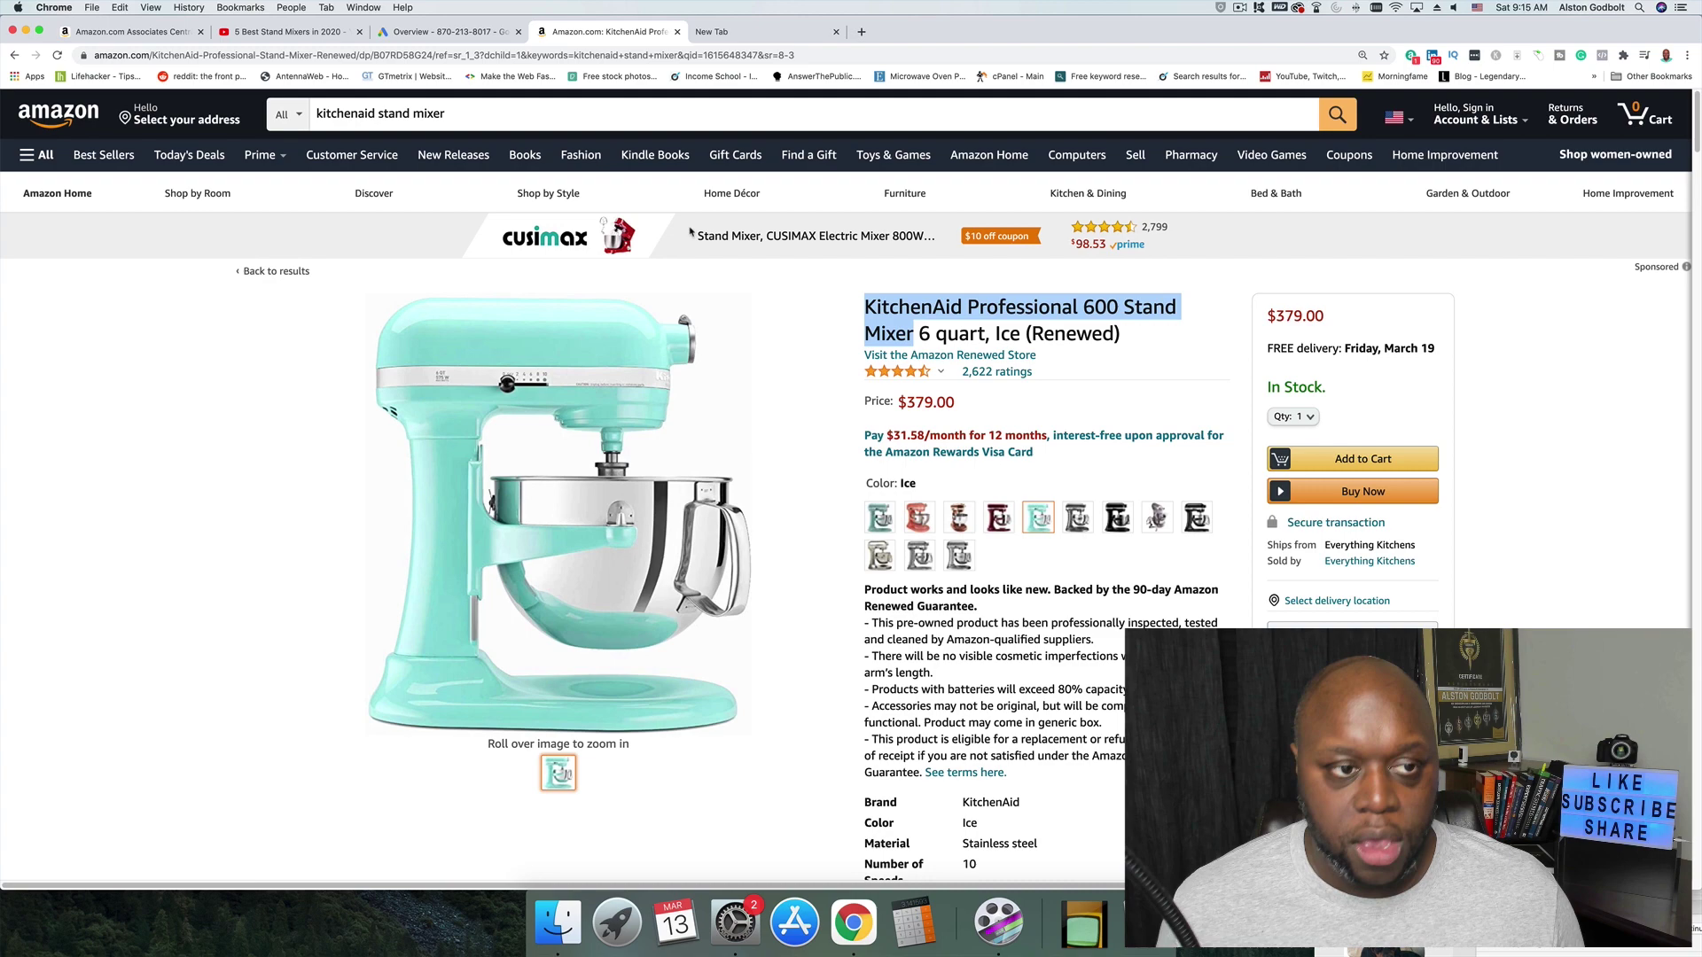
Search YouTube for 'KitchenAid Professional 600 Stand Mixer review' using the copied product name.
left_click(289, 40)
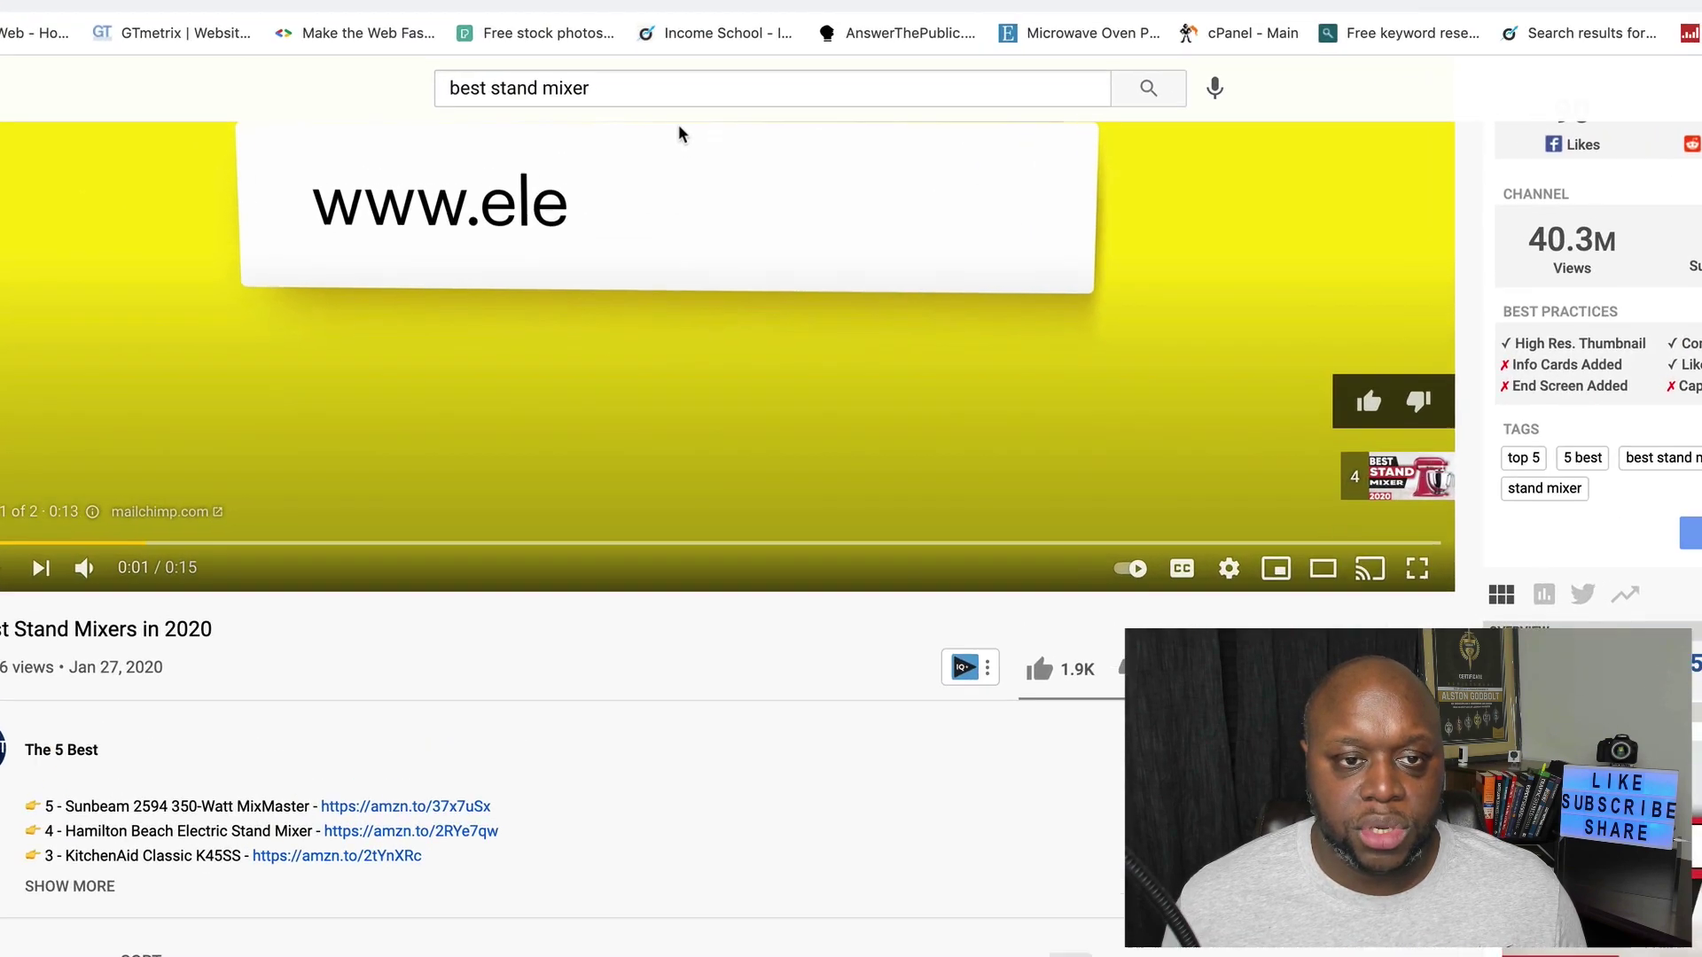
left_click(693, 104)
key("ctrl+a")
type("KitchenAid Professional 600 Stand Mixer")
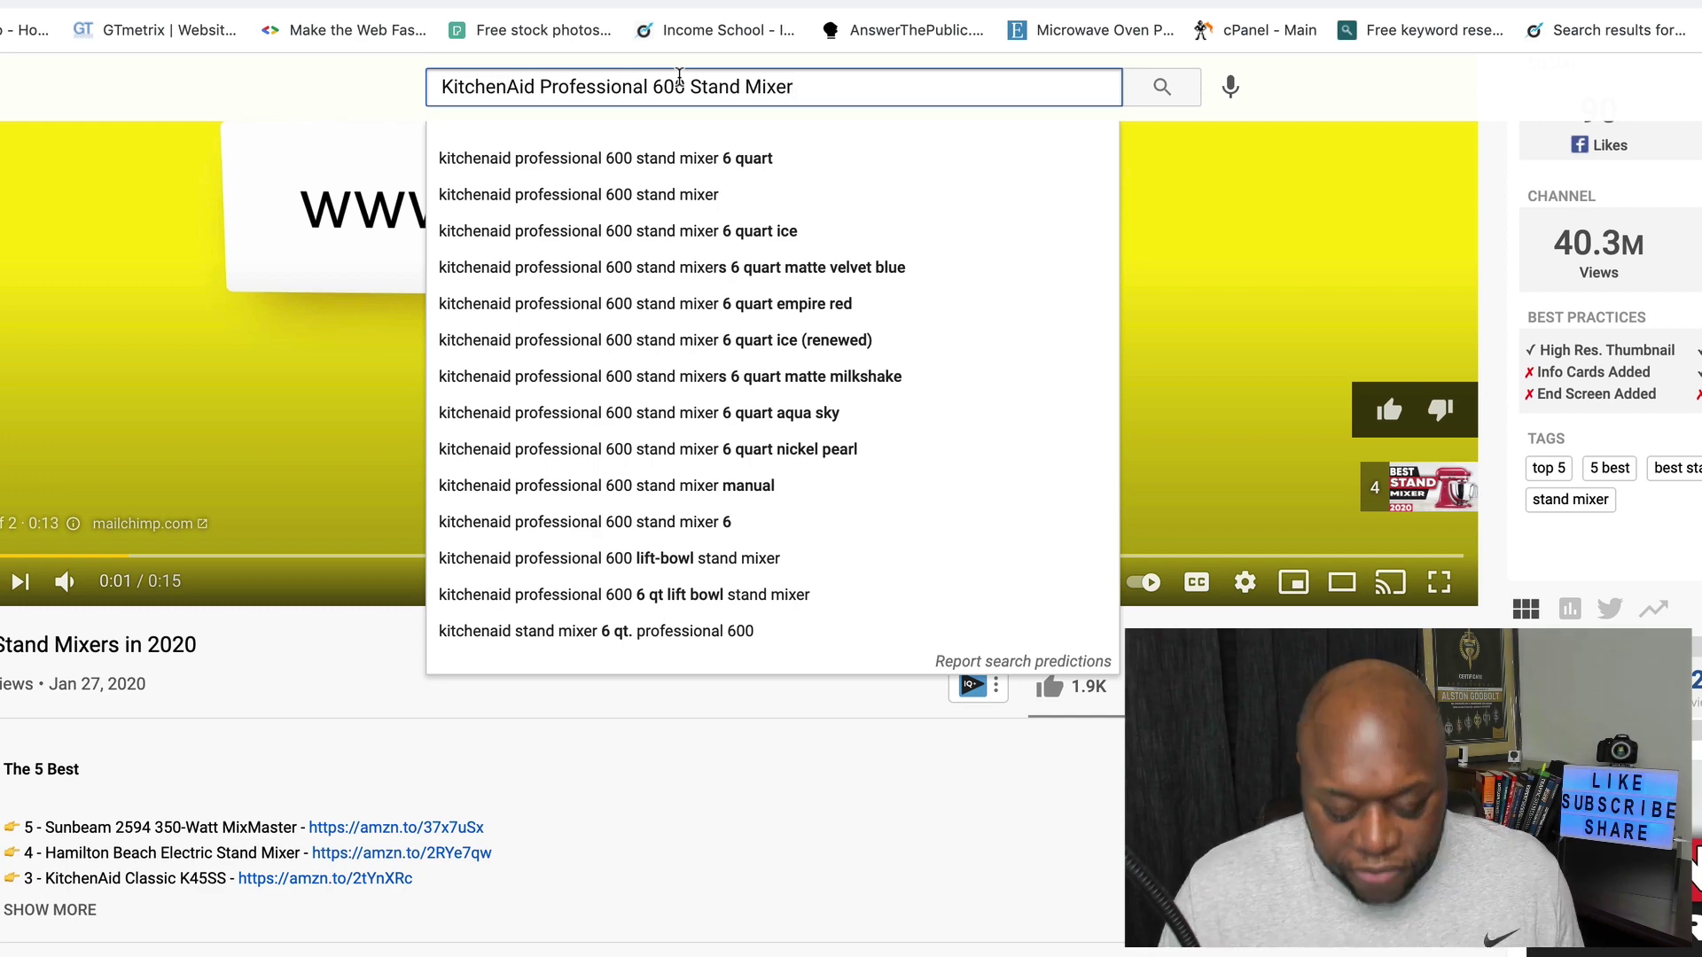
type(" review")
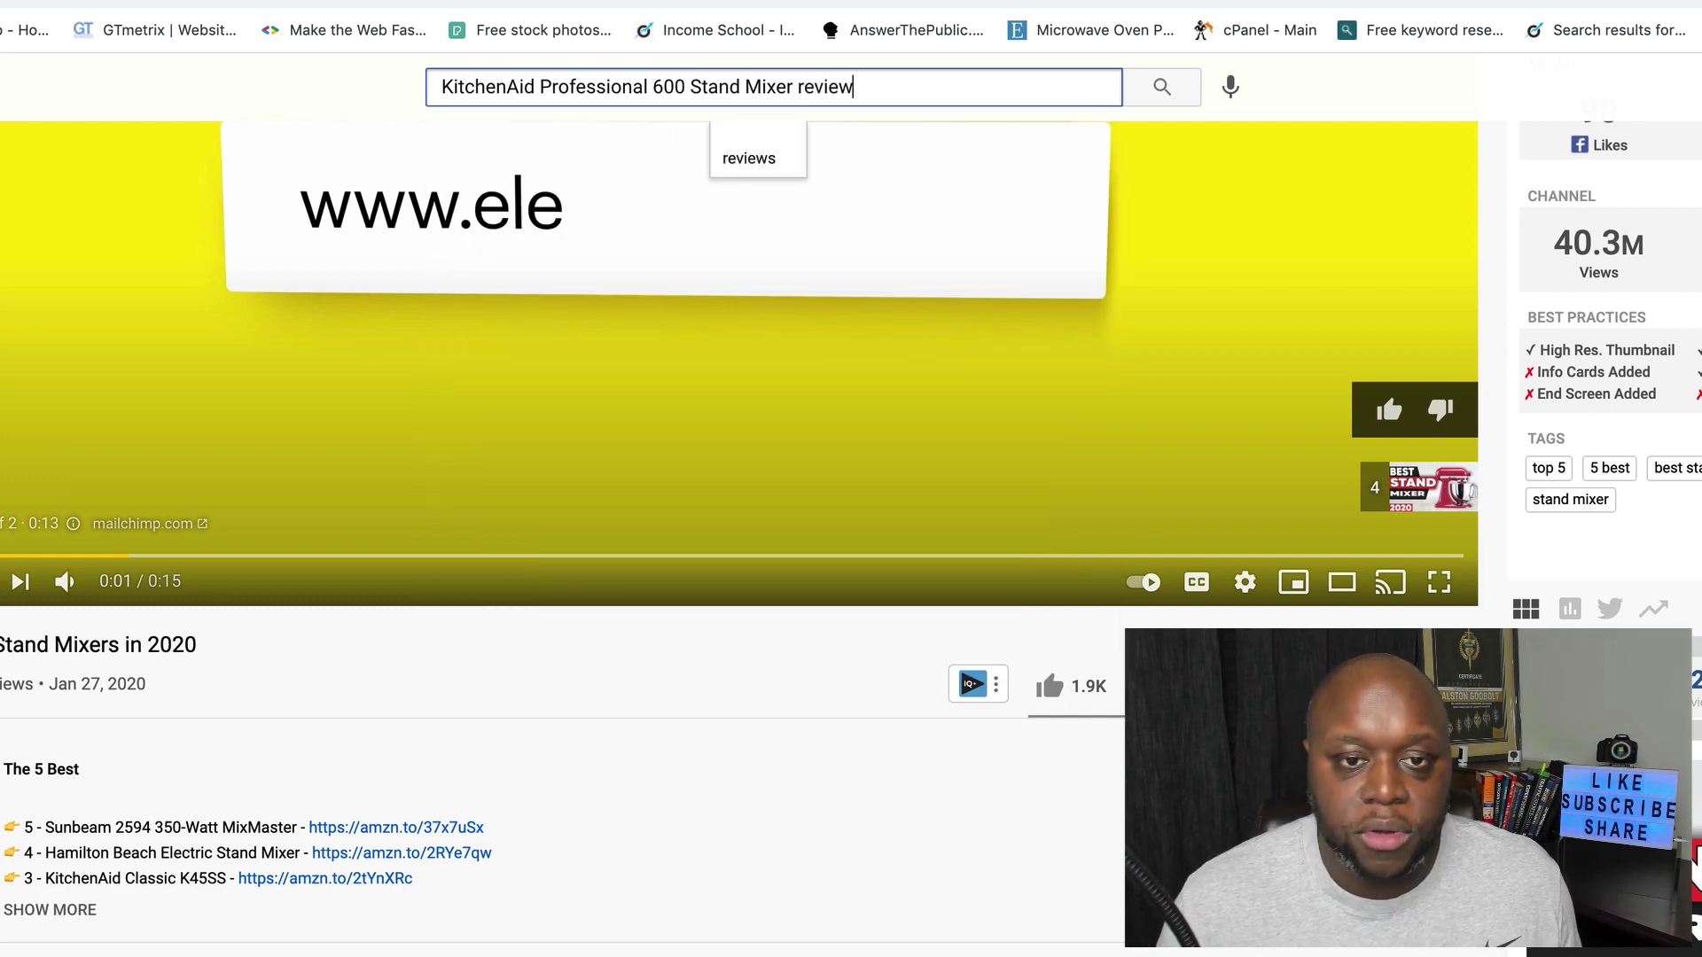
key("Return")
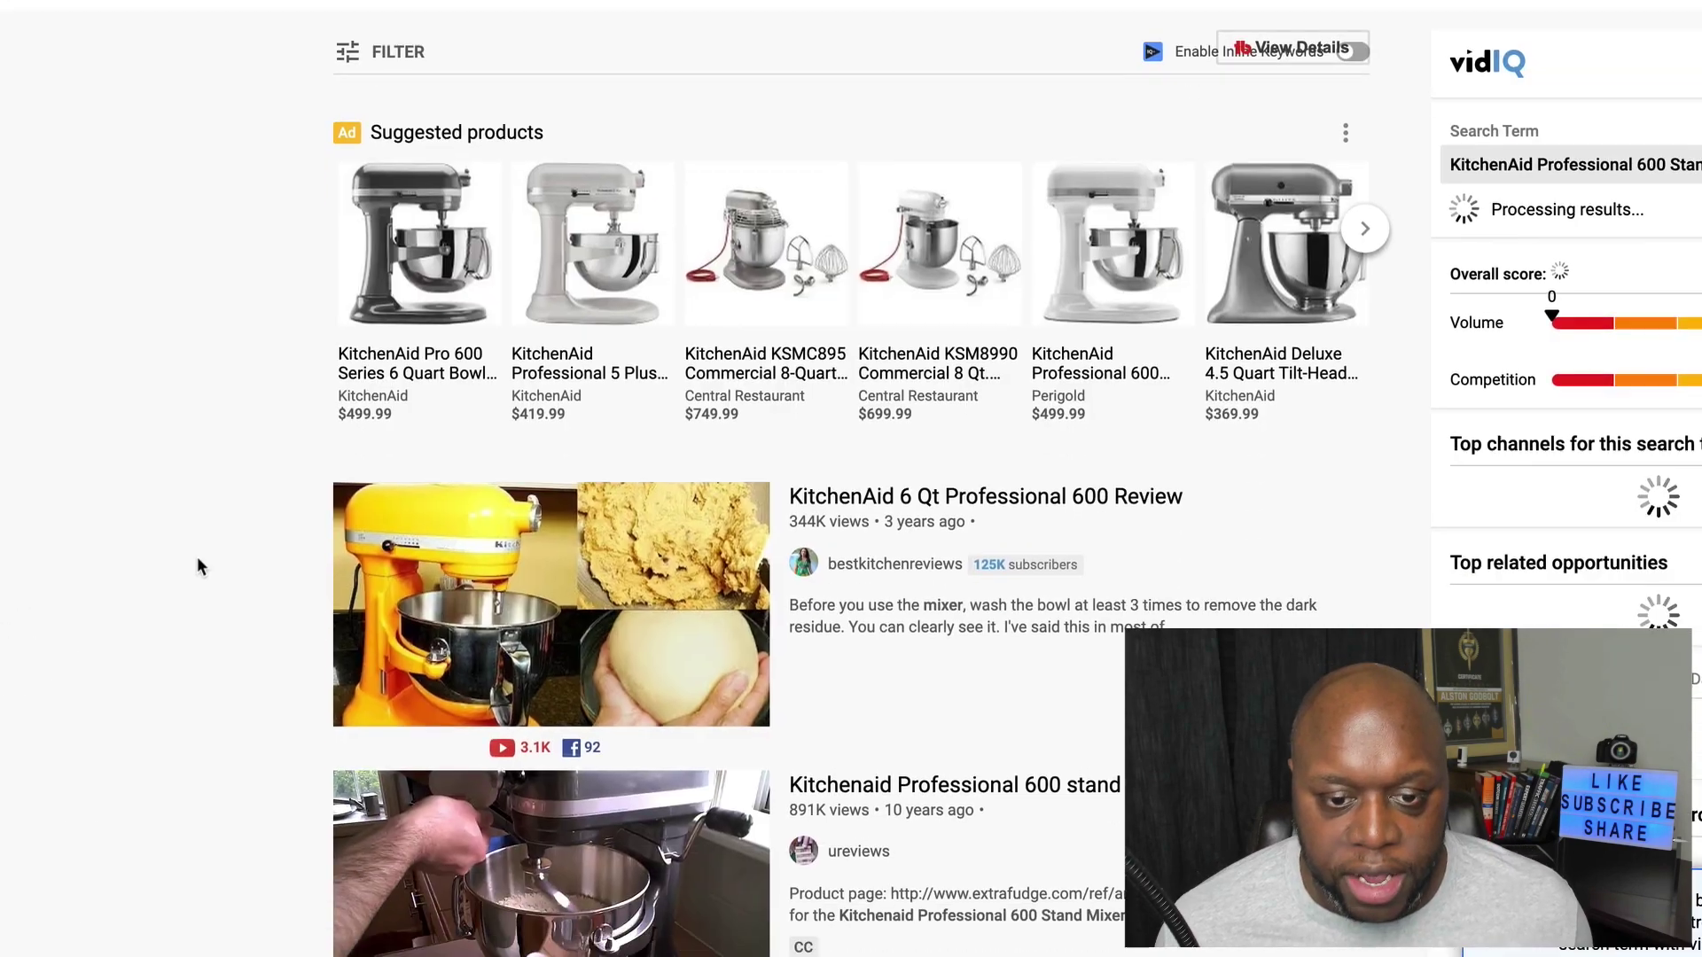
scroll(204, 249, "down", 3)
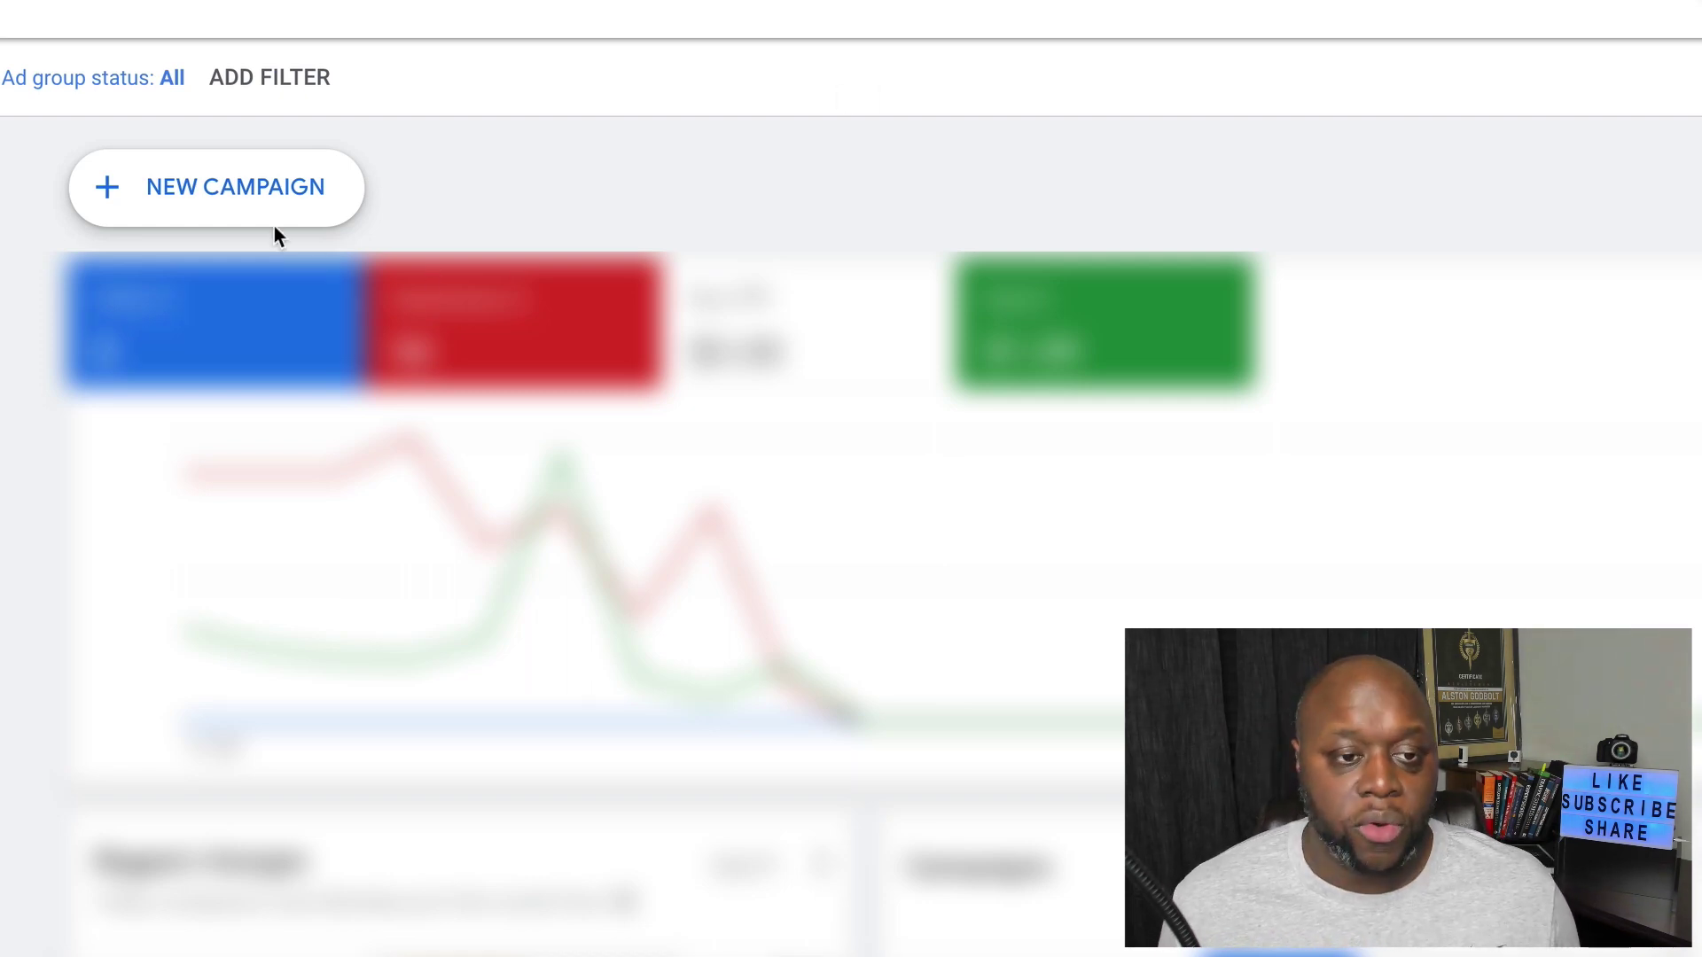
Create a new campaign without goal guidance and choose the Video campaign type.
left_click(205, 218)
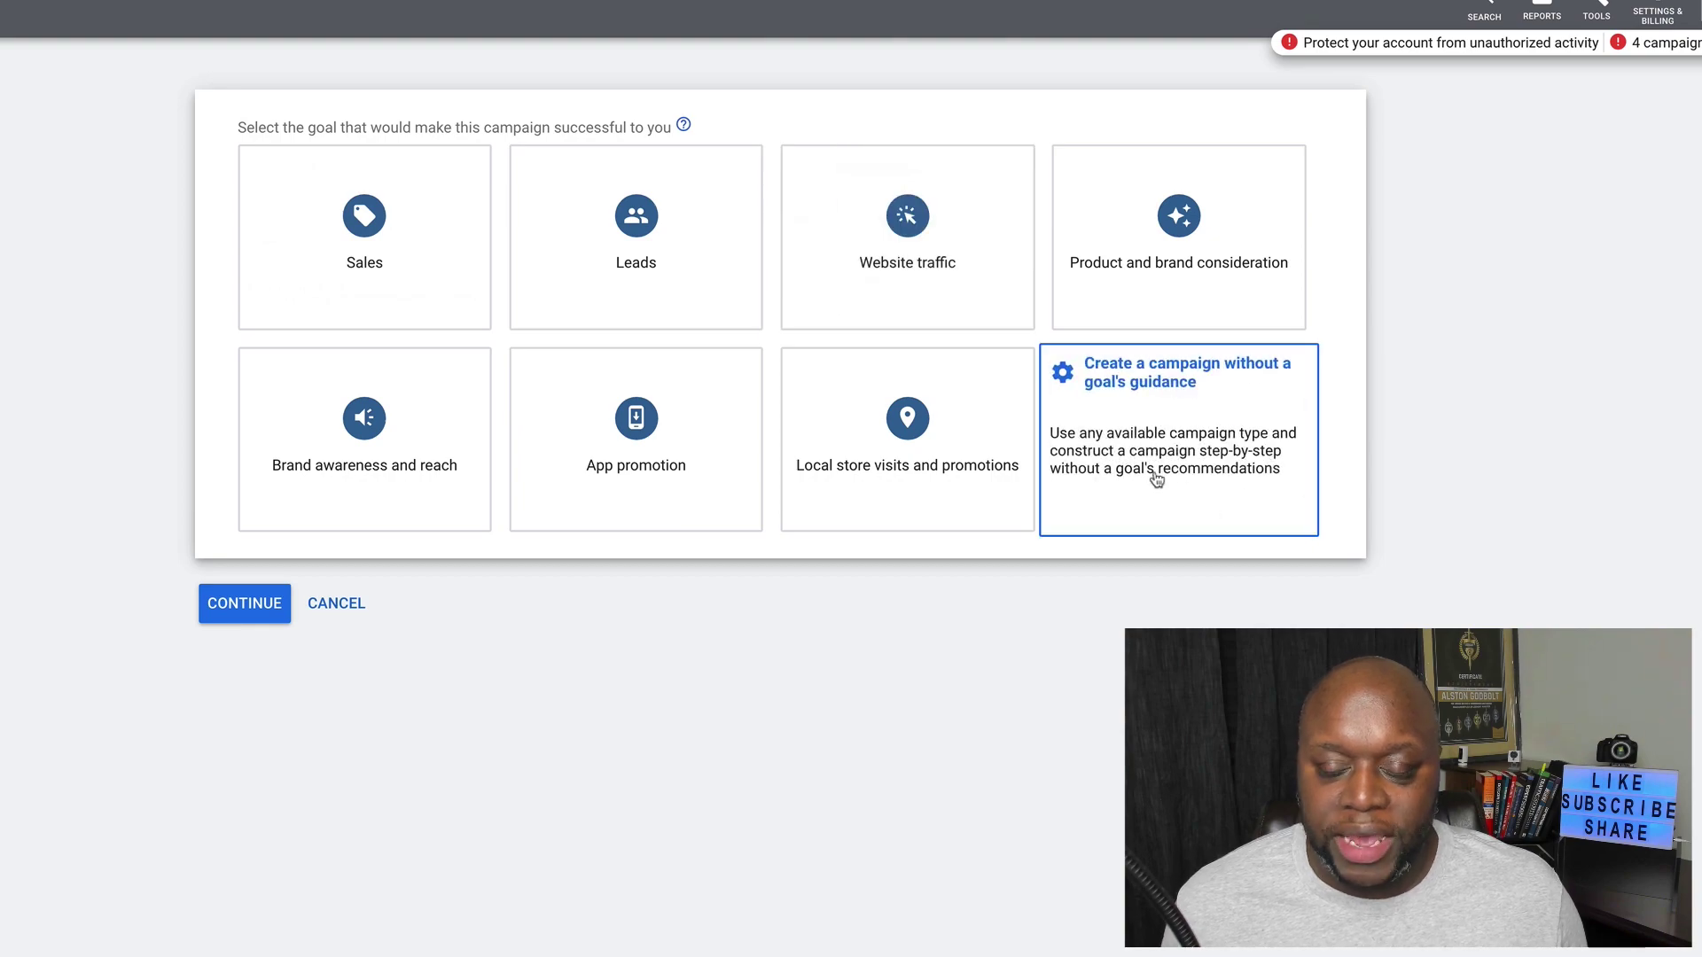
left_click(1156, 479)
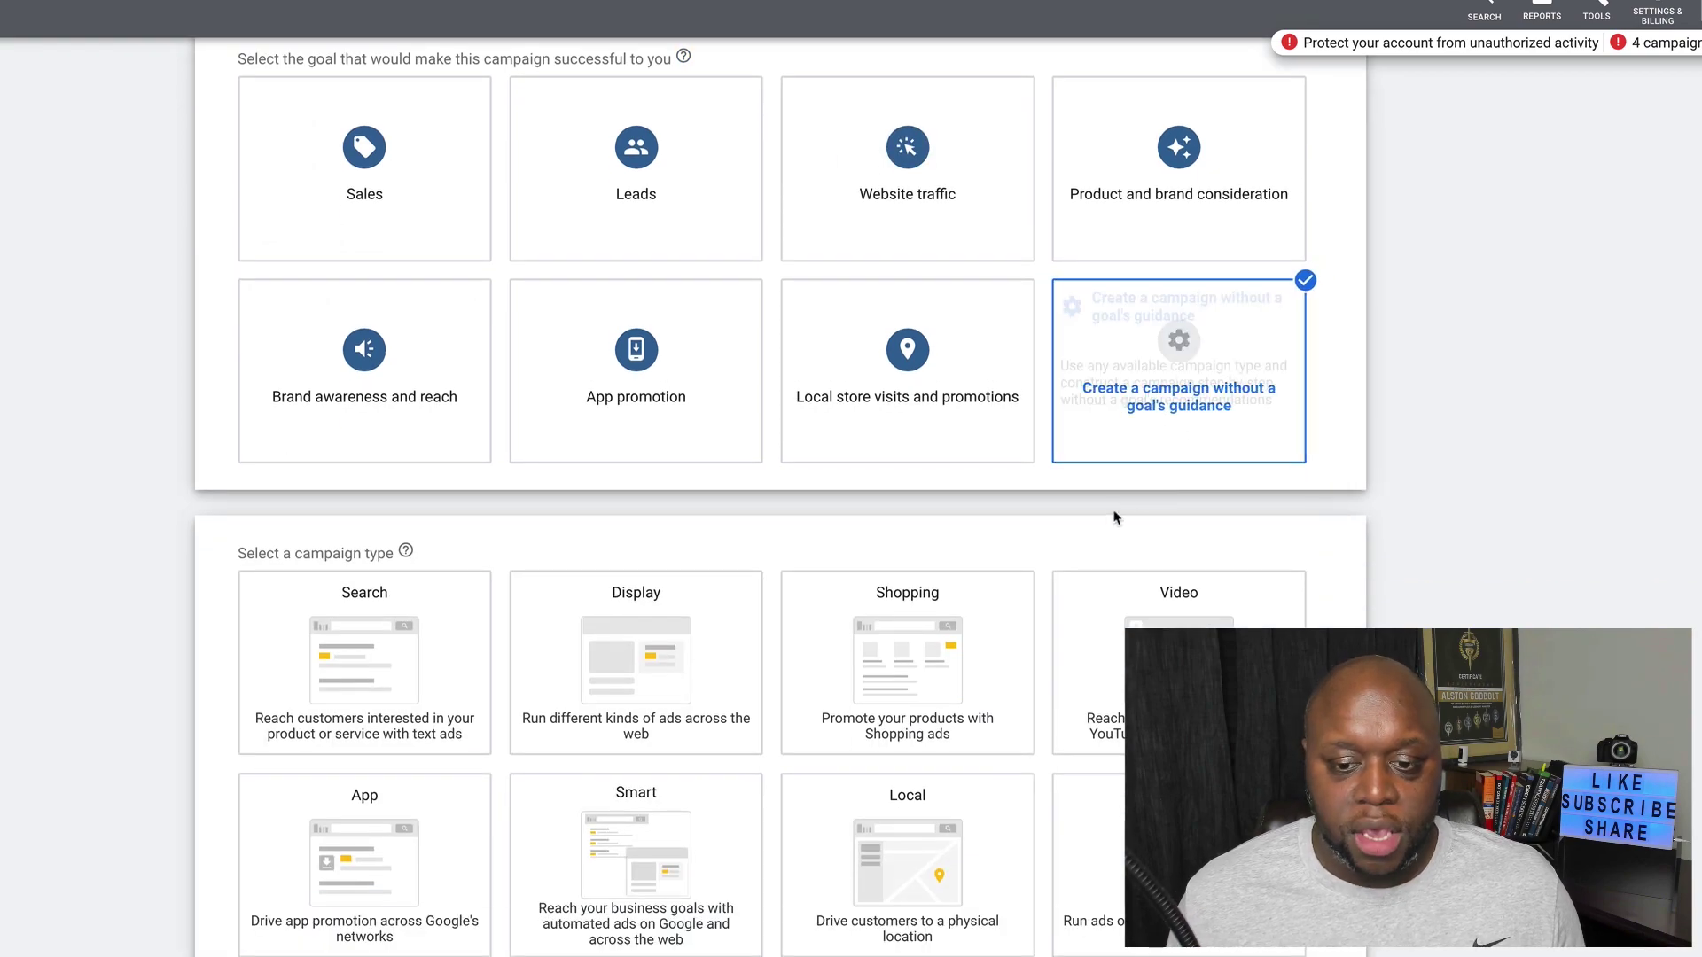
left_click(1170, 682)
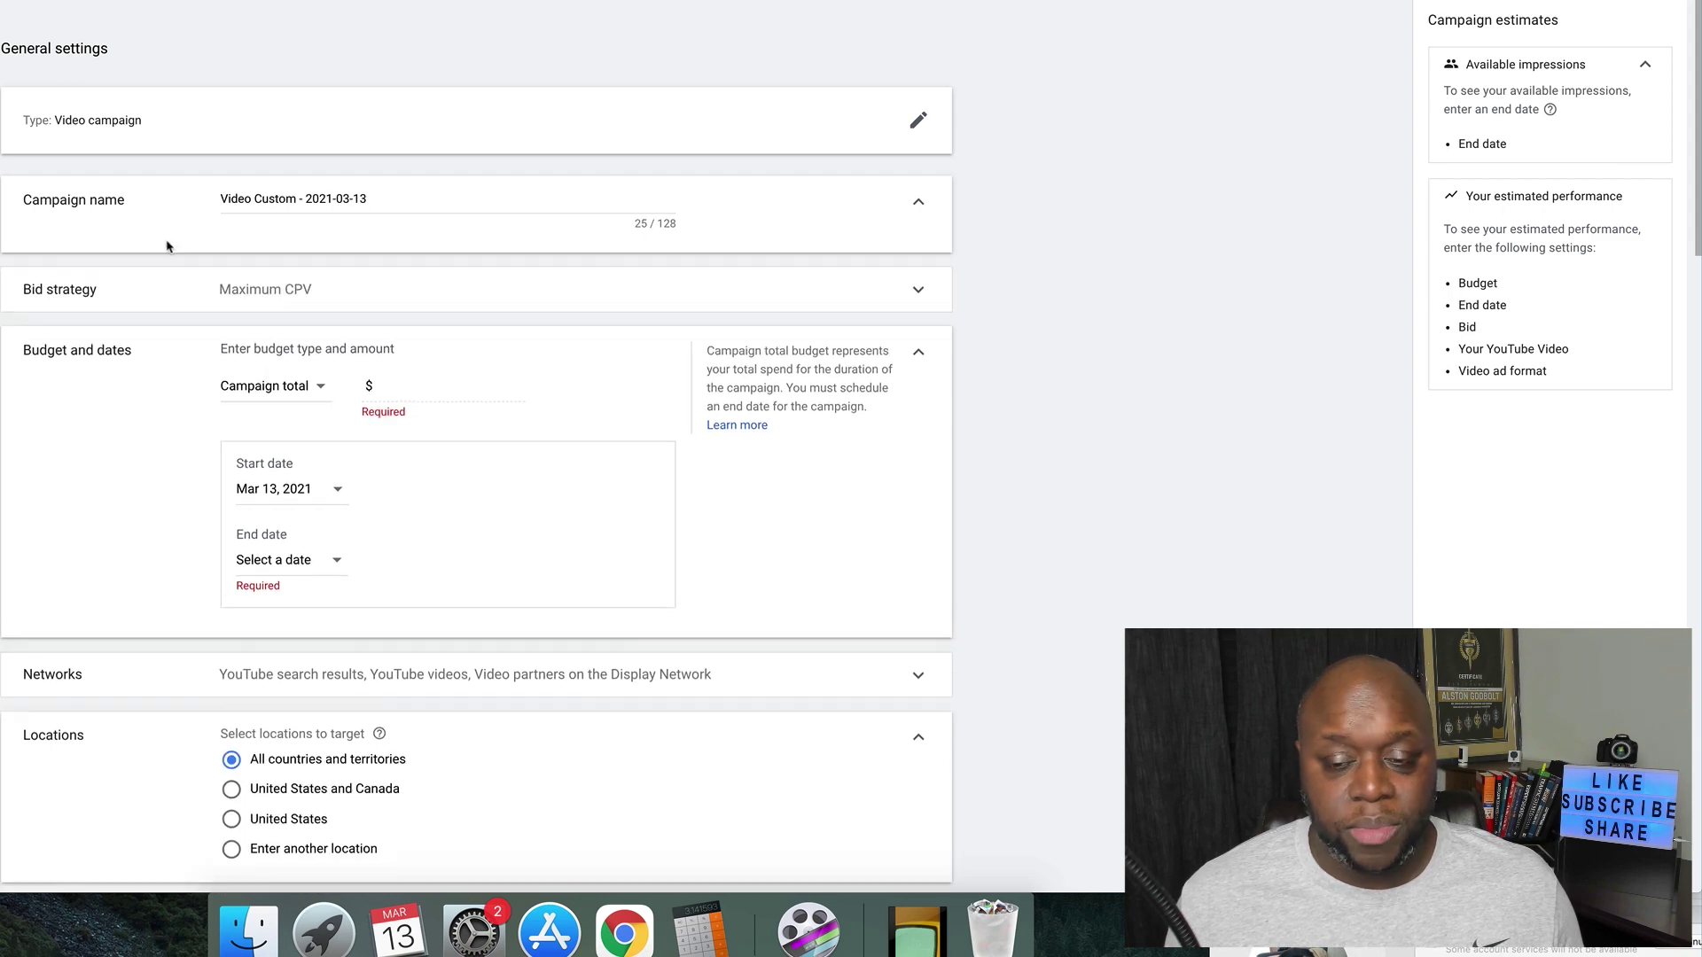
Name the campaign 'Stand mixer' with a $100 total budget ending March 22, 2021.
triple_click(398, 197)
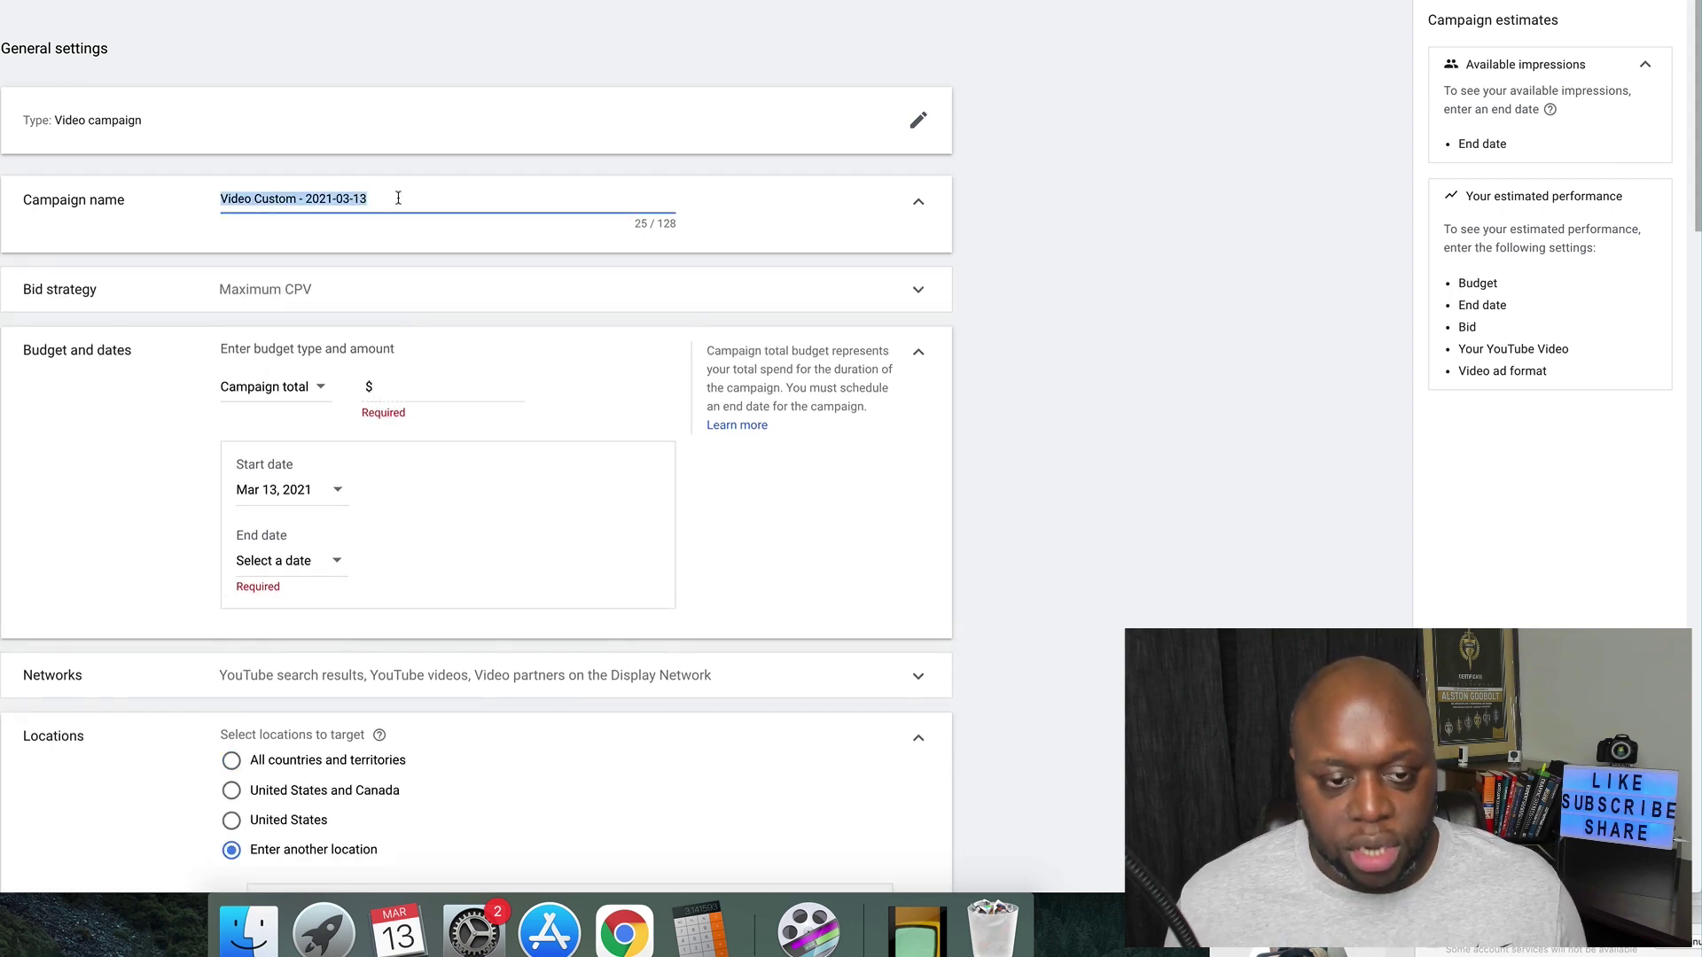
type("Sta")
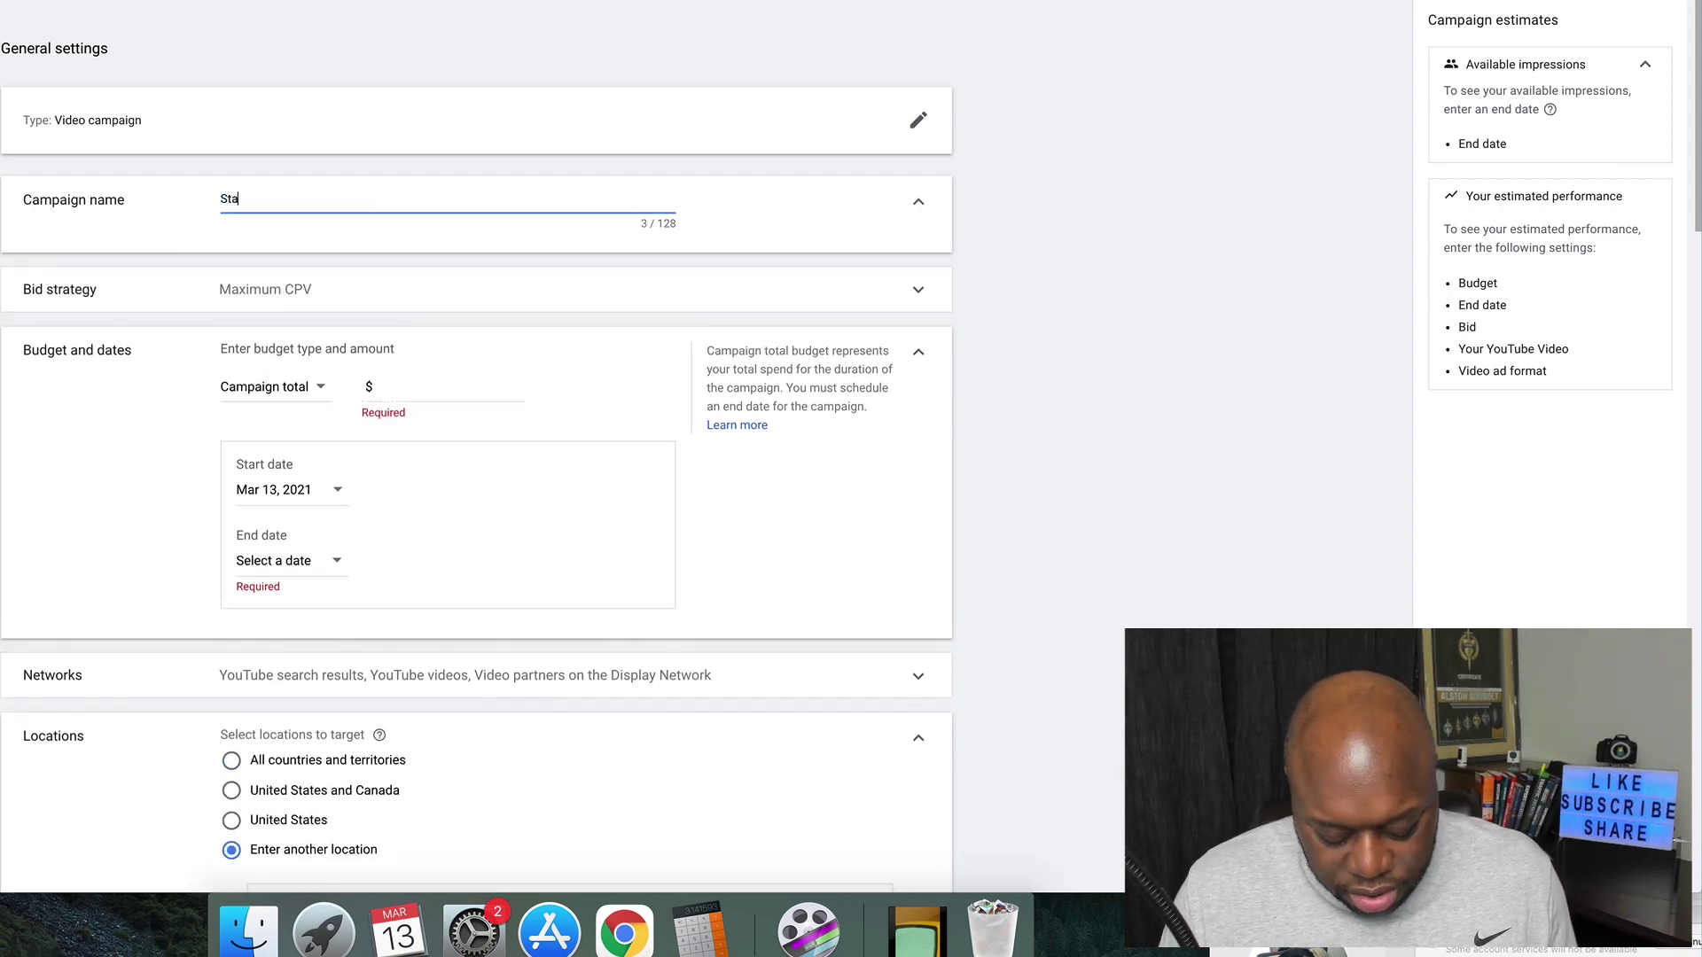
type("ixer")
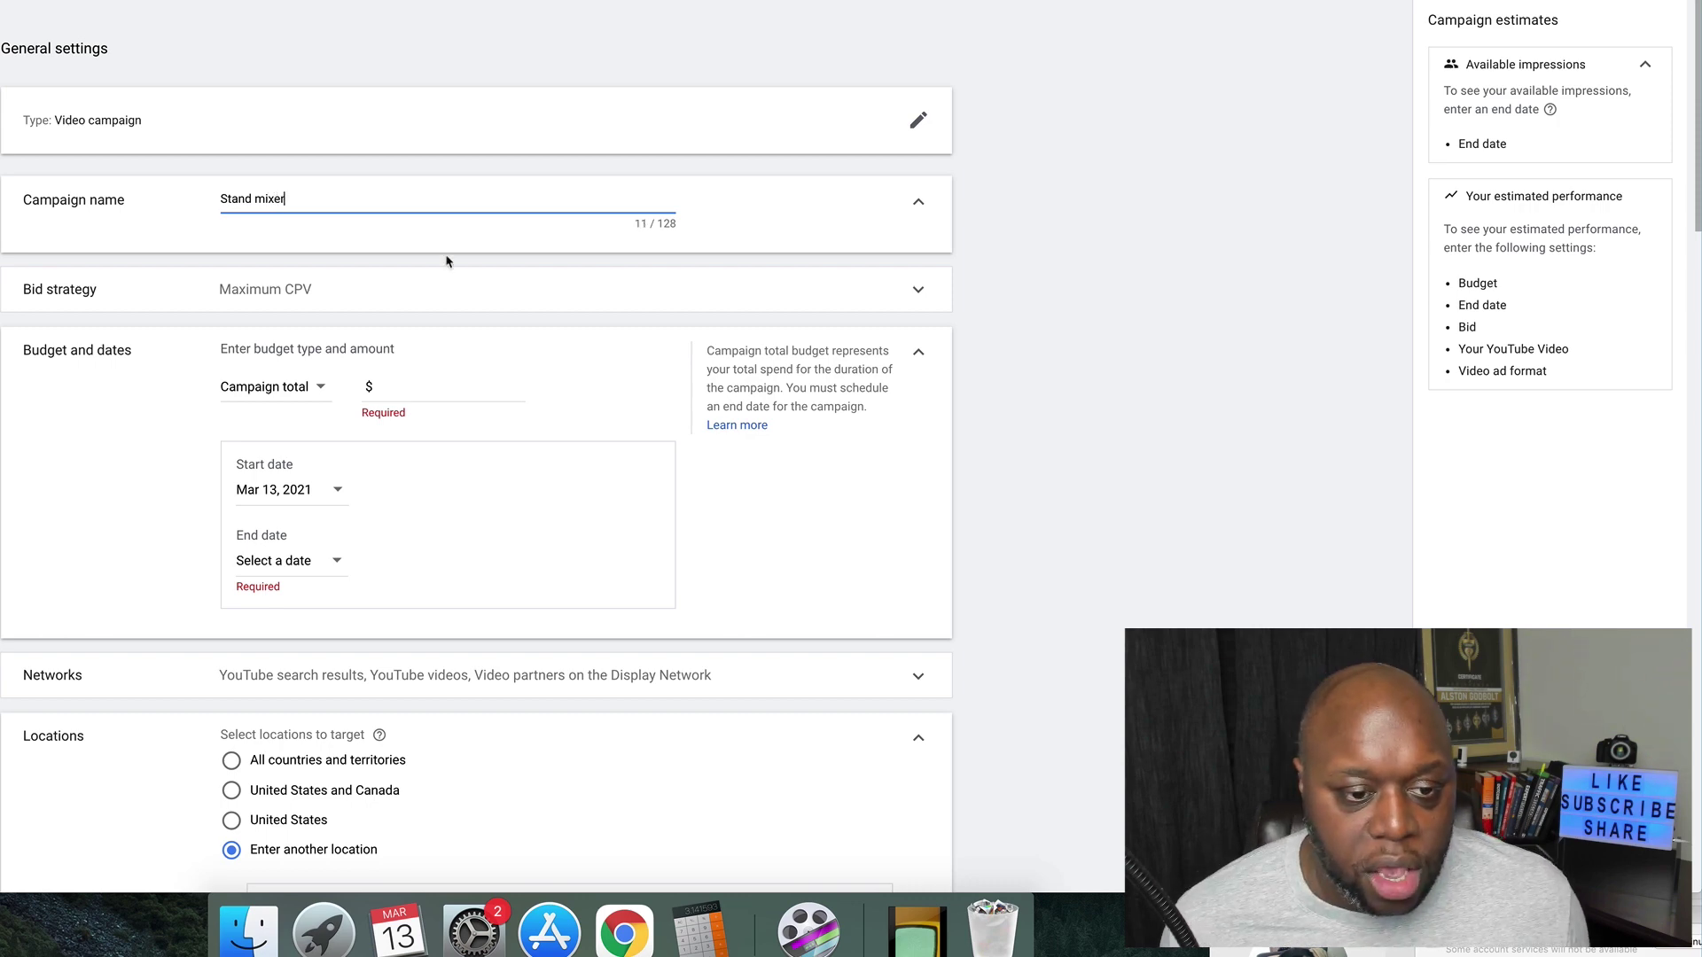
left_click(439, 391)
type("100")
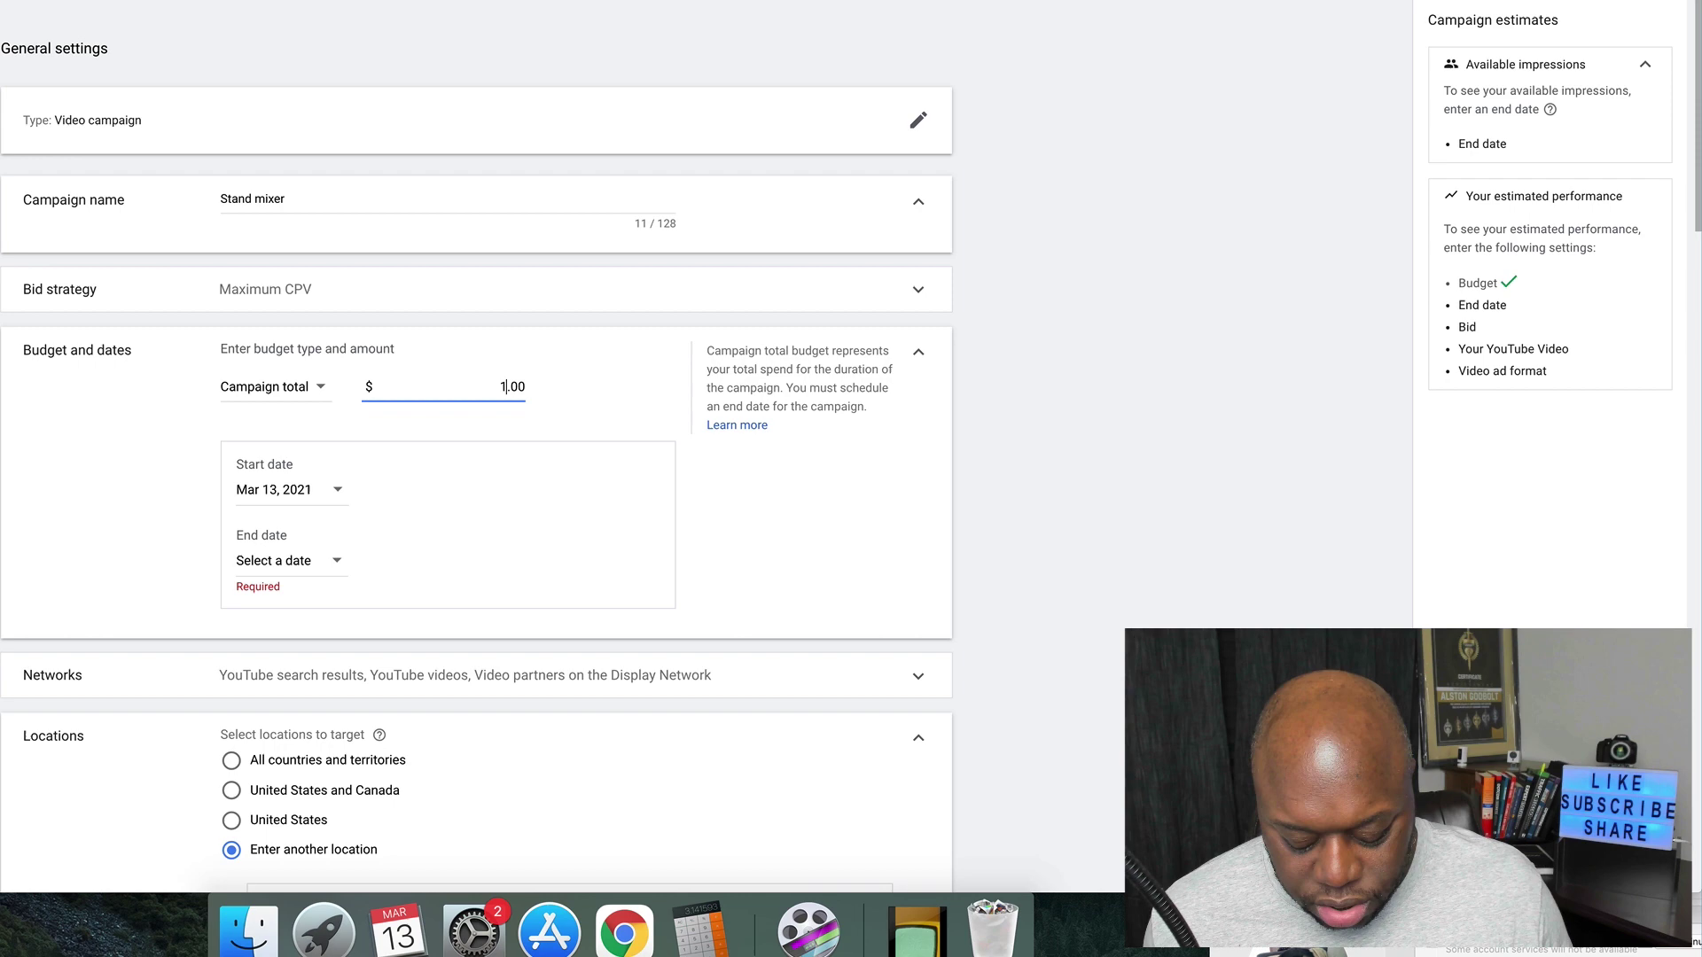
left_click(1044, 455)
scroll(754, 477, "down", 5)
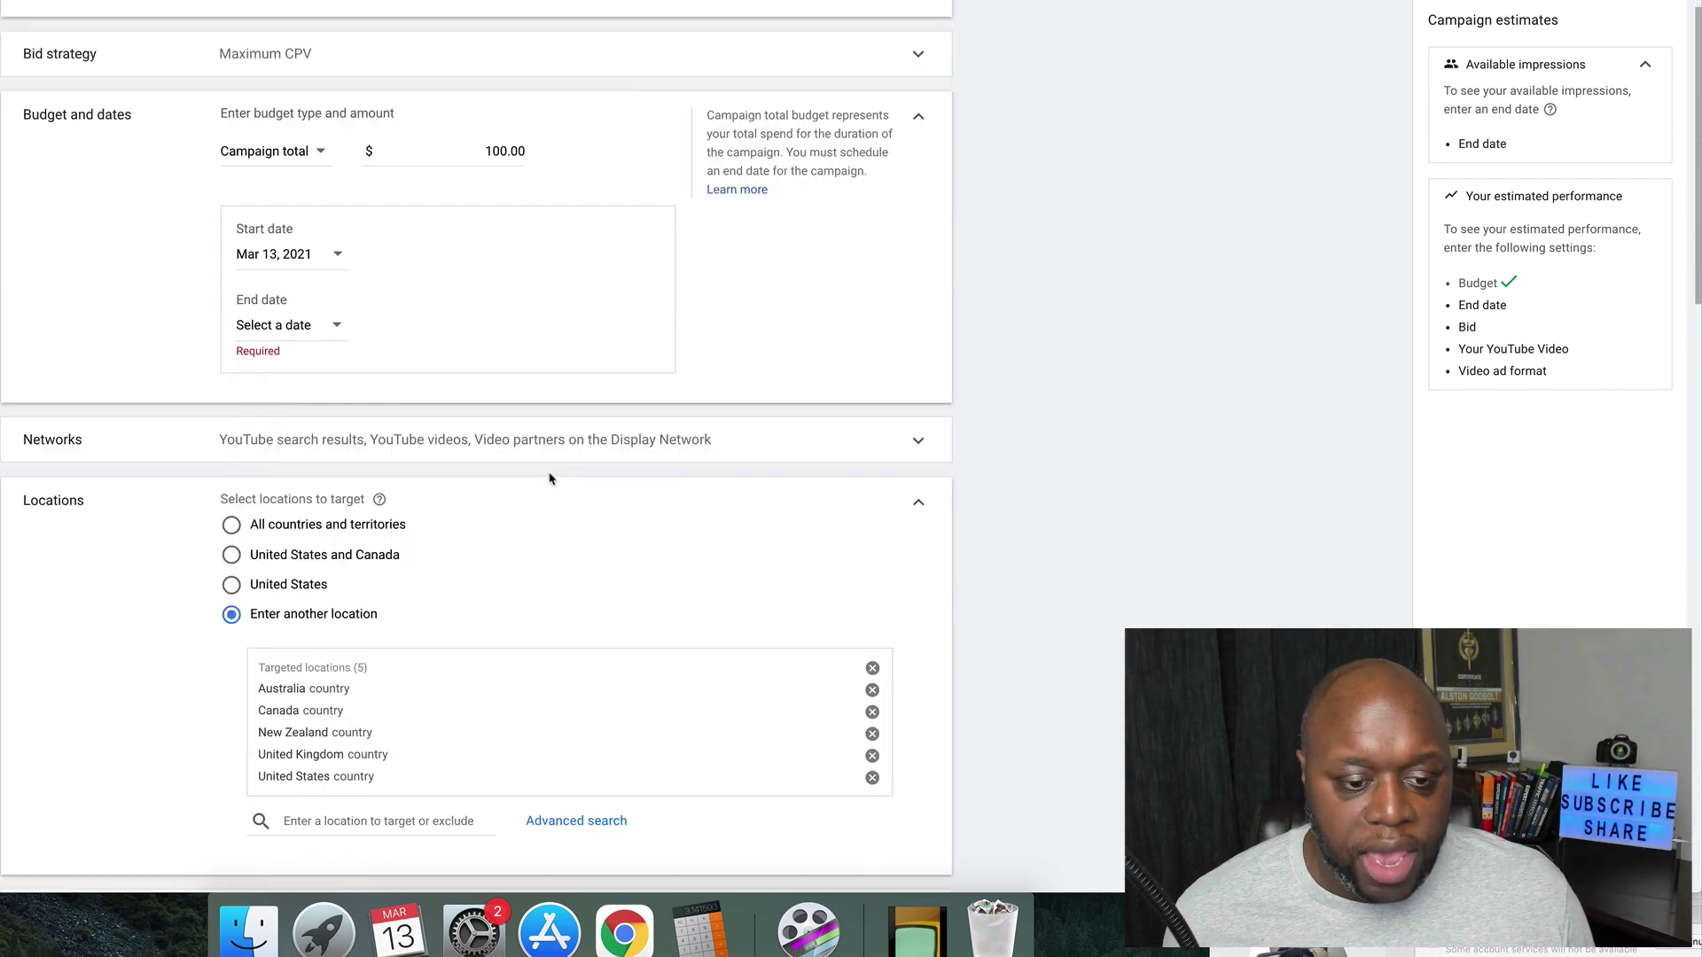
left_click(334, 328)
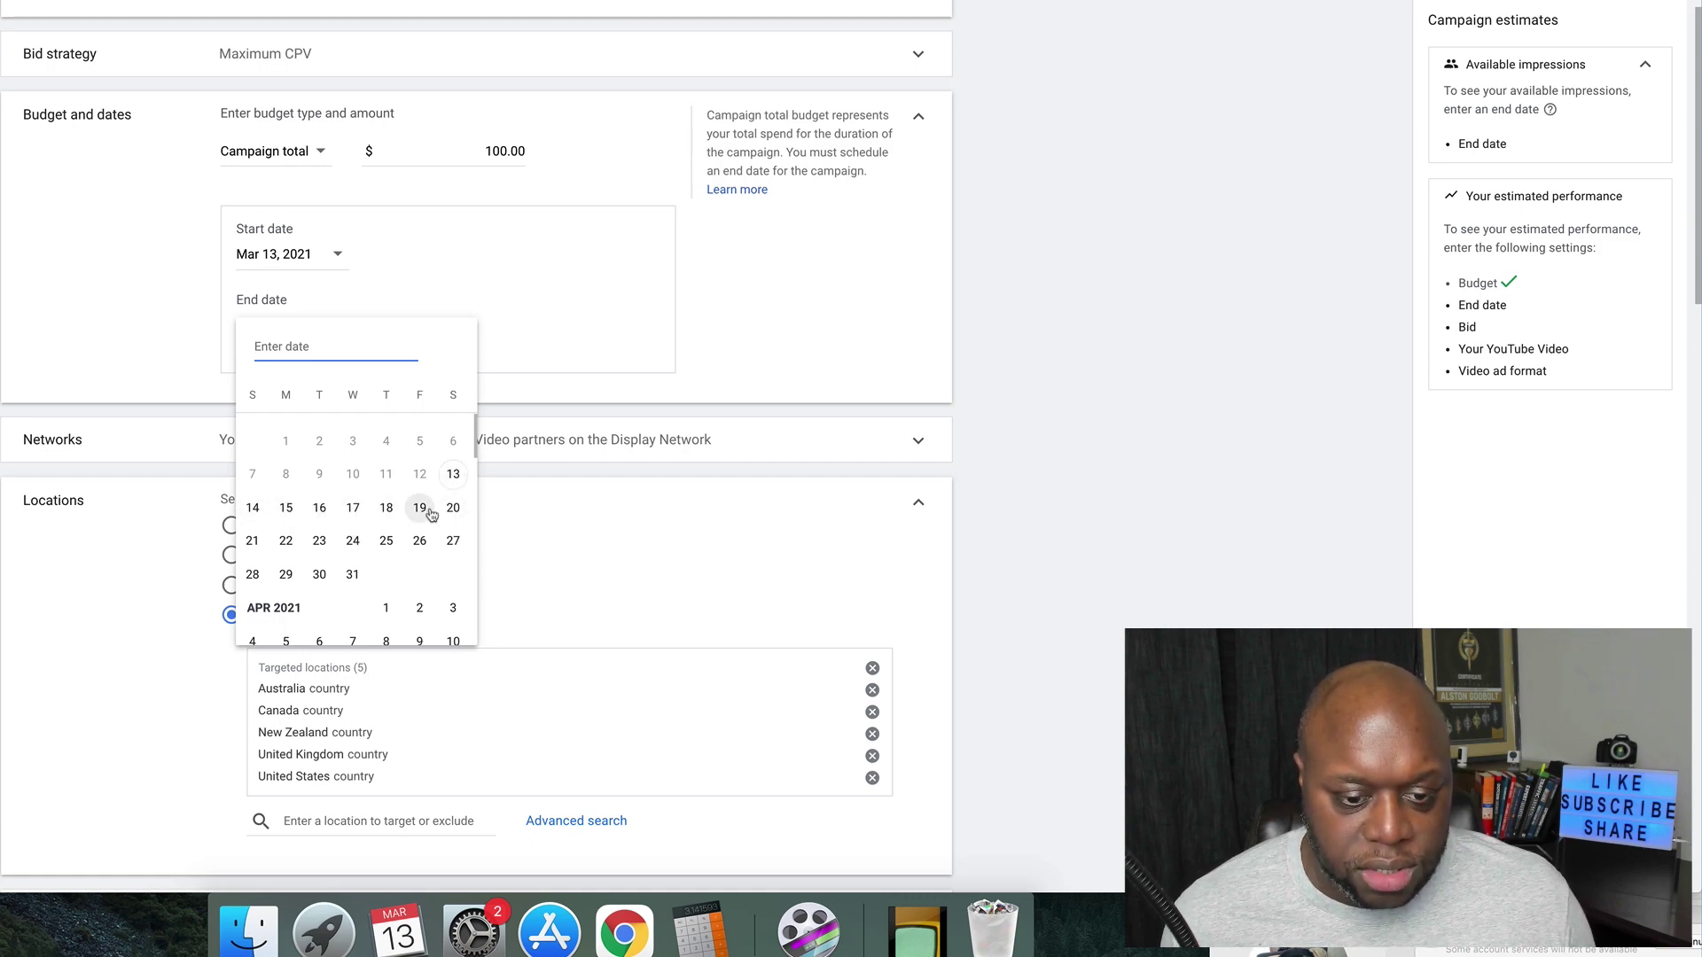
left_click(287, 542)
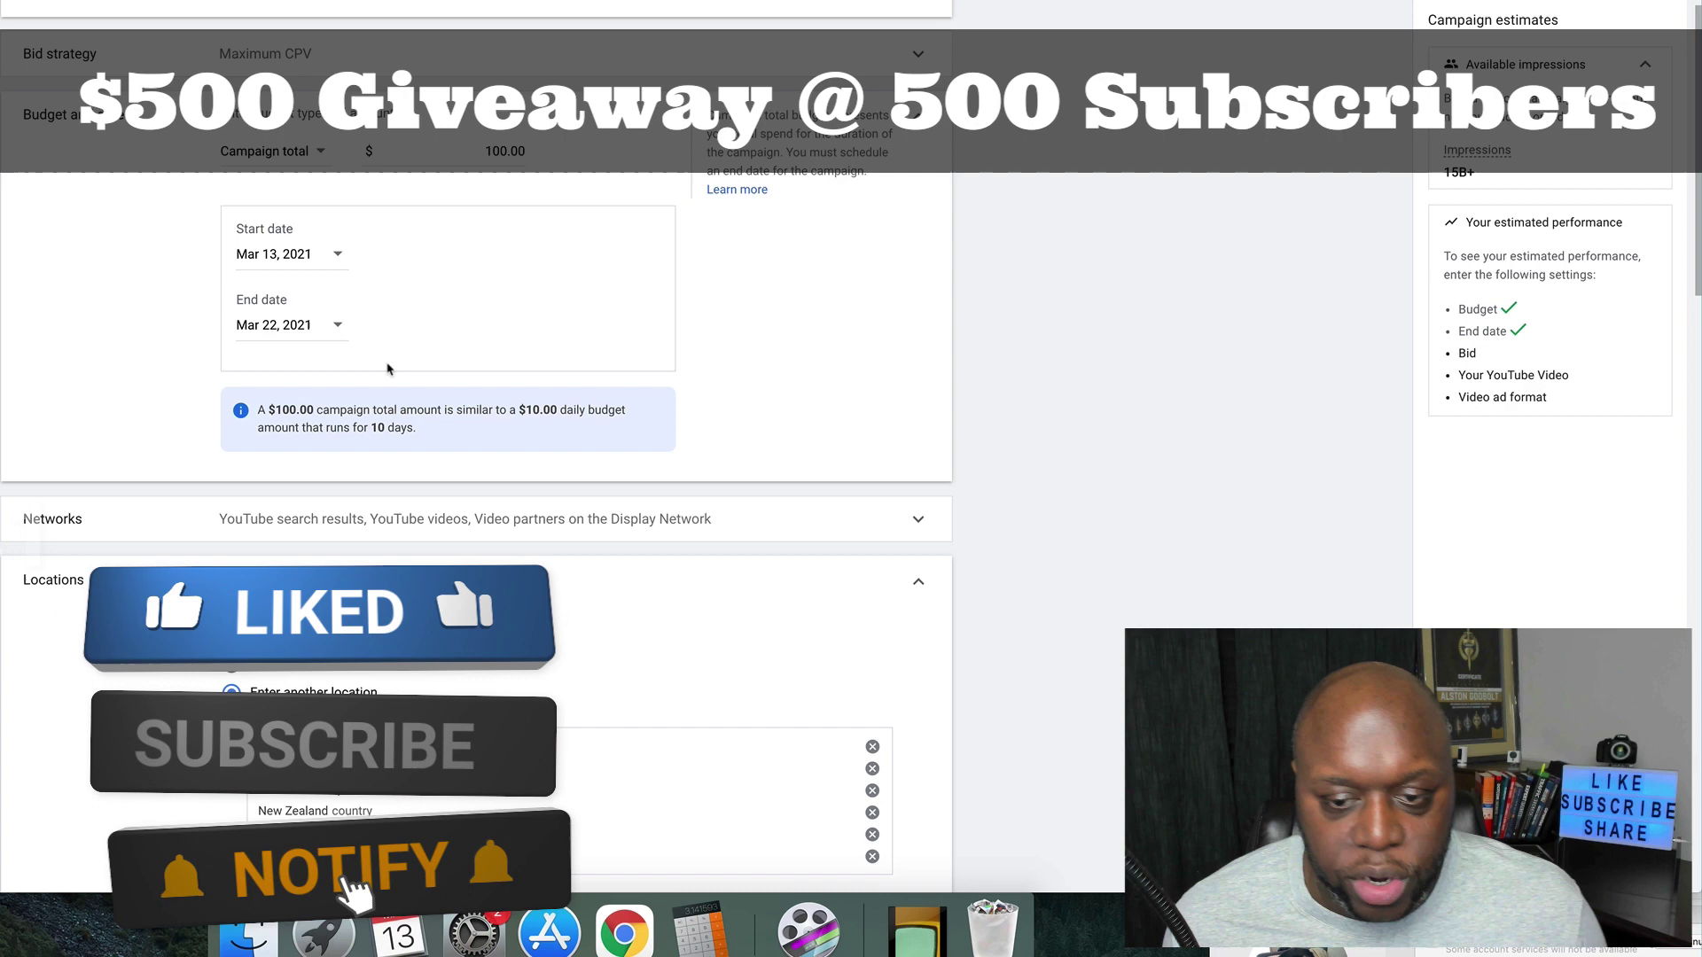
Target only the United States and switch to expanded inventory.
scroll(388, 372, "down", 3)
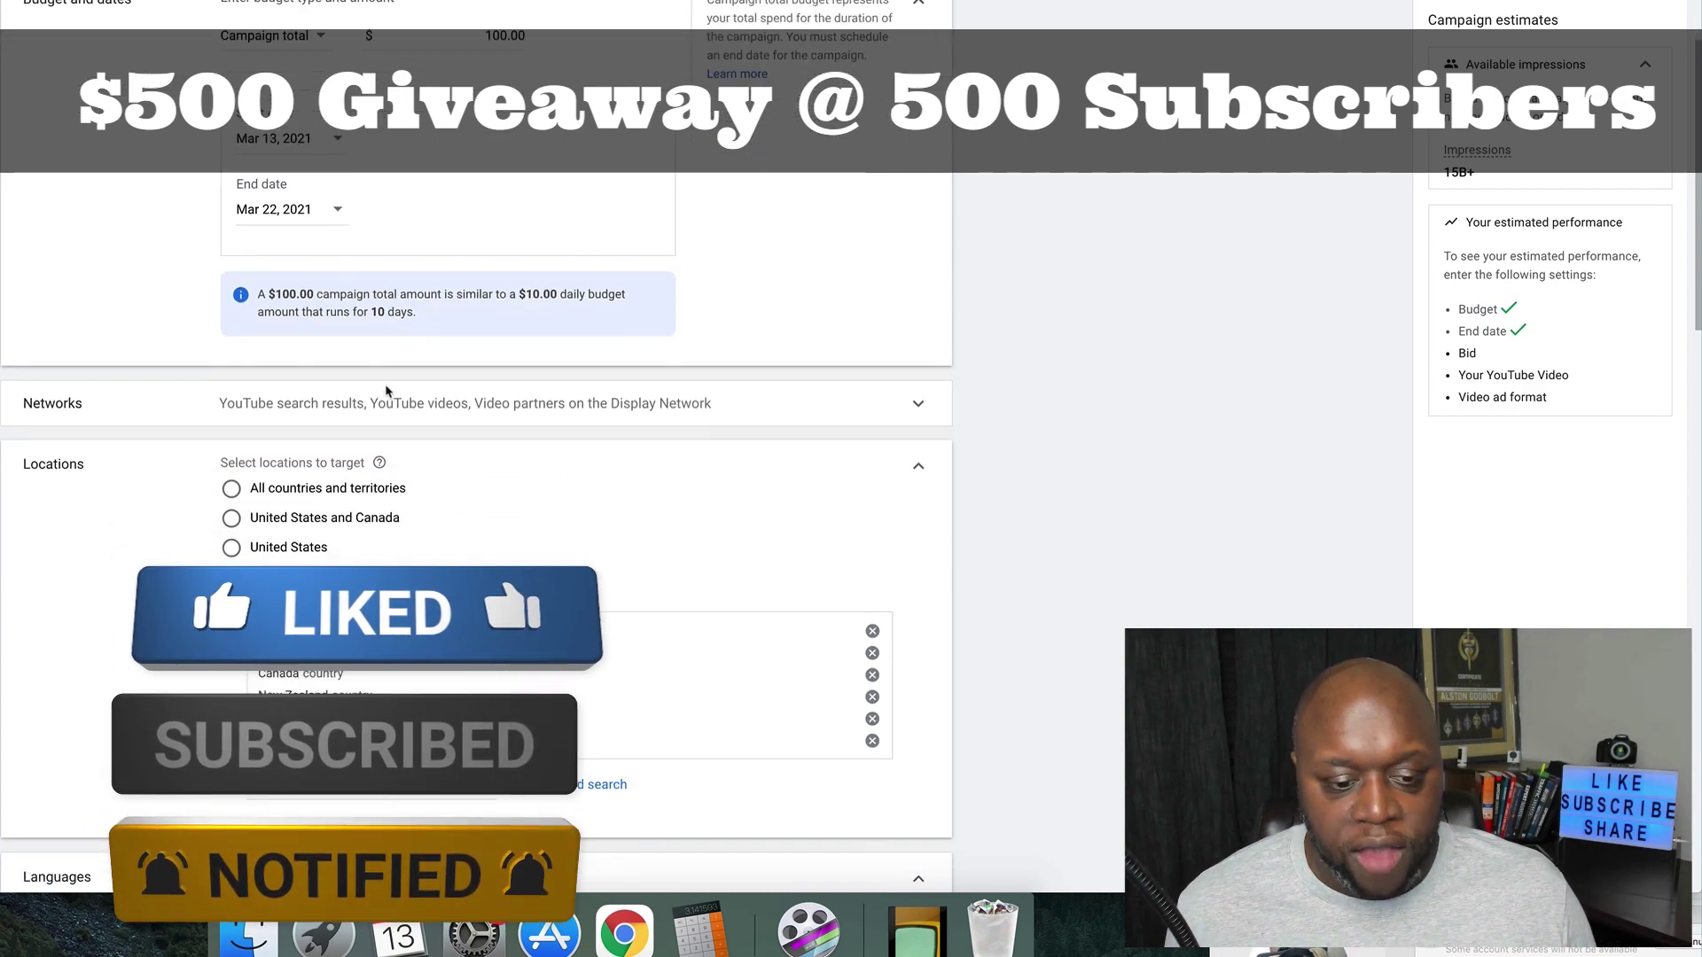
scroll(388, 390, "down", 5)
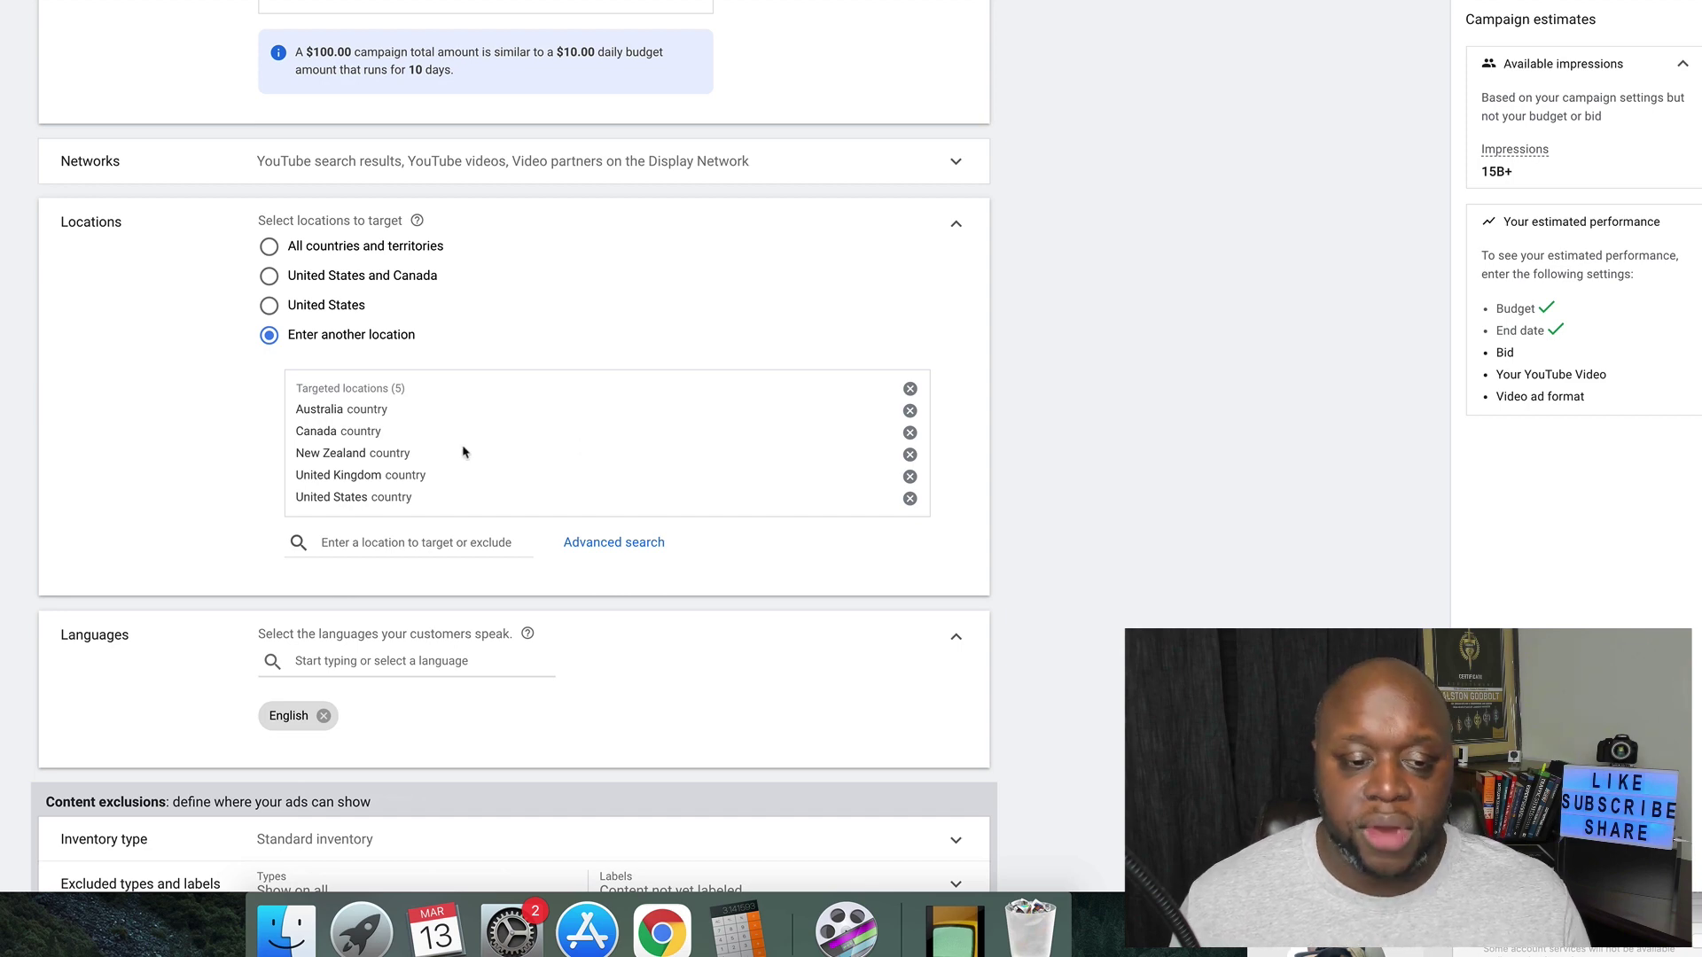
scroll(132, 463, "down", 2)
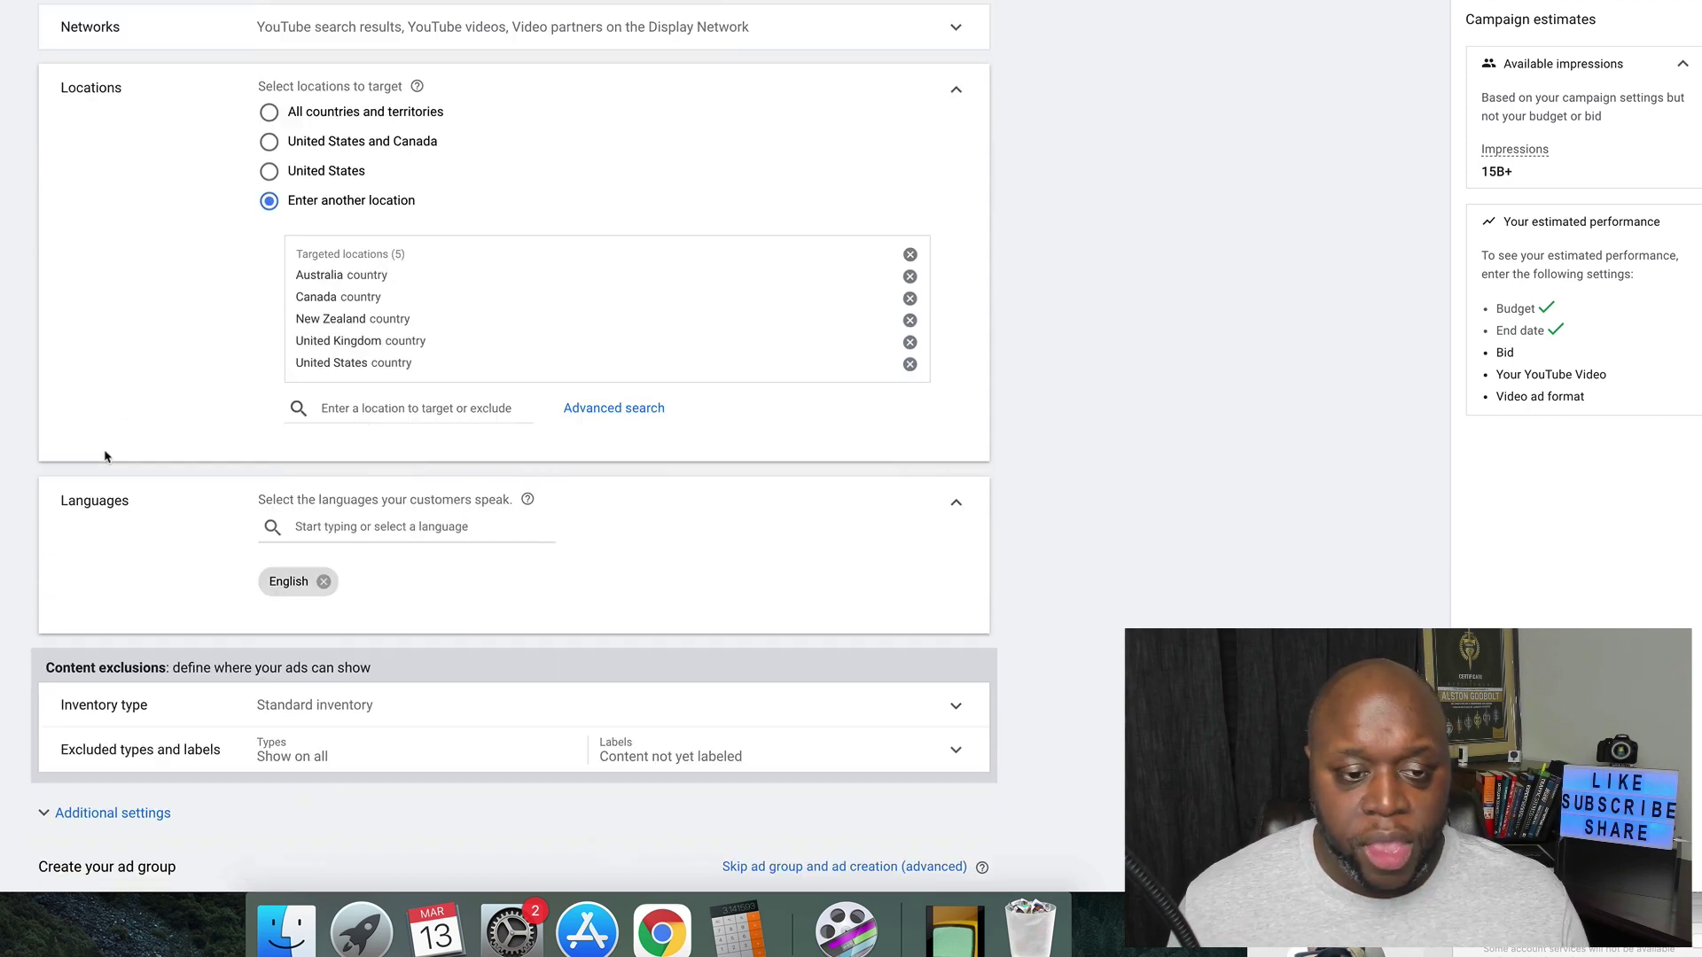
left_click(268, 172)
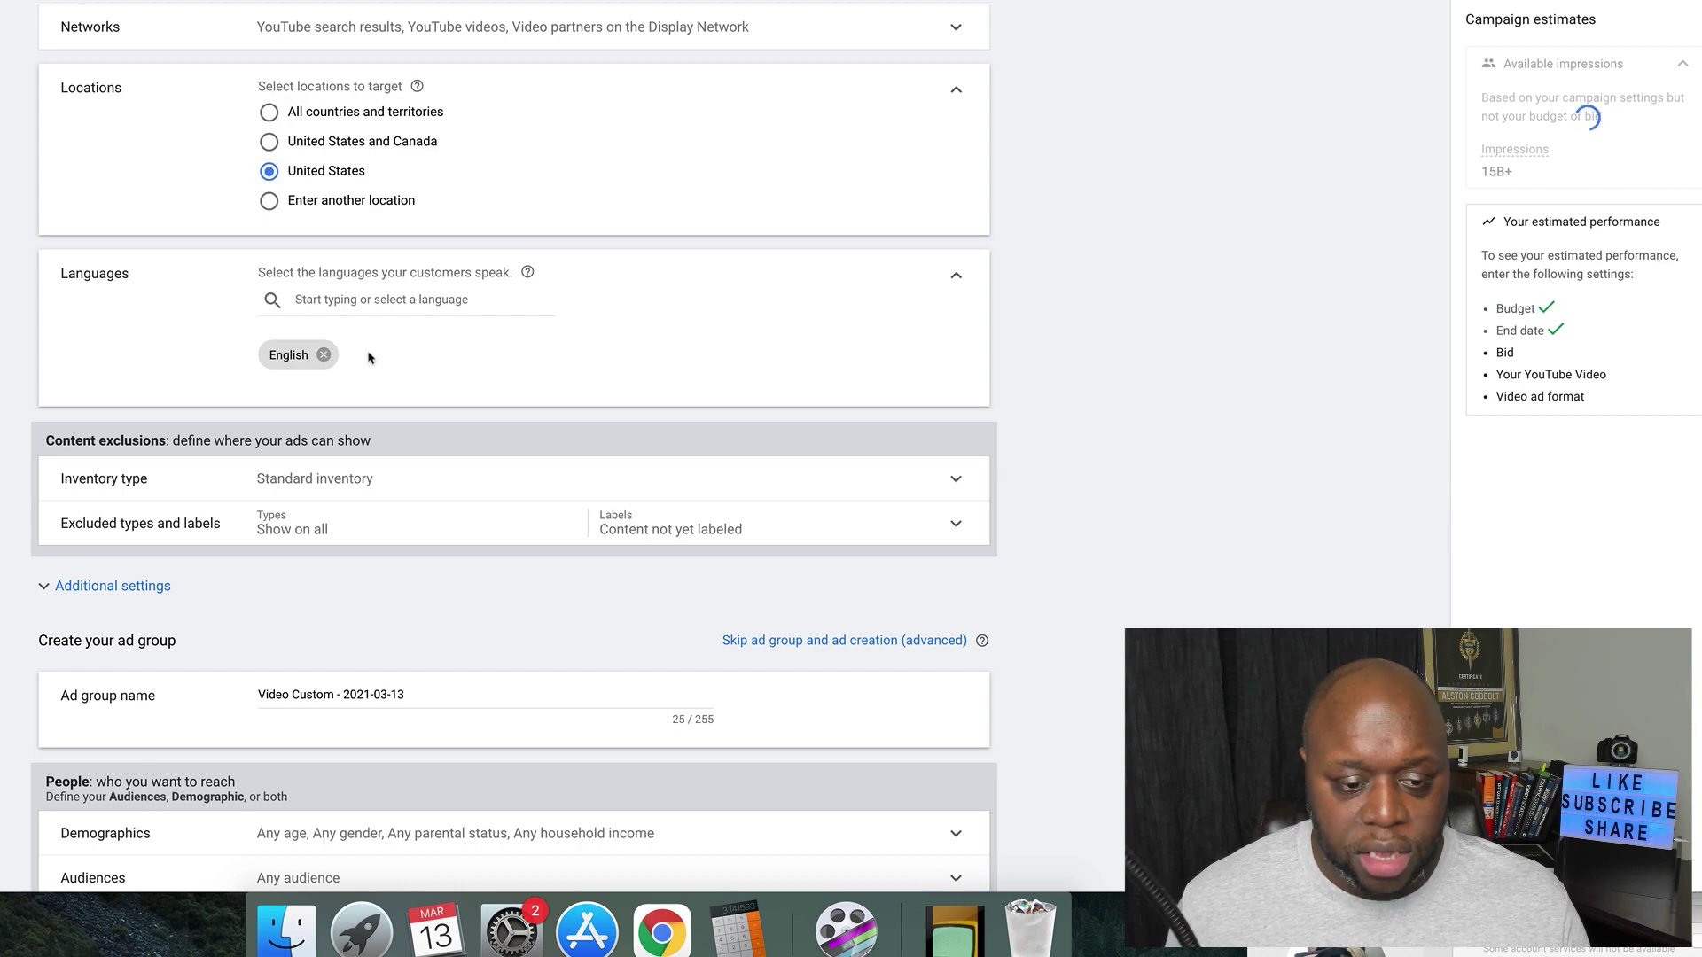
scroll(368, 356, "down", 2)
left_click(941, 343)
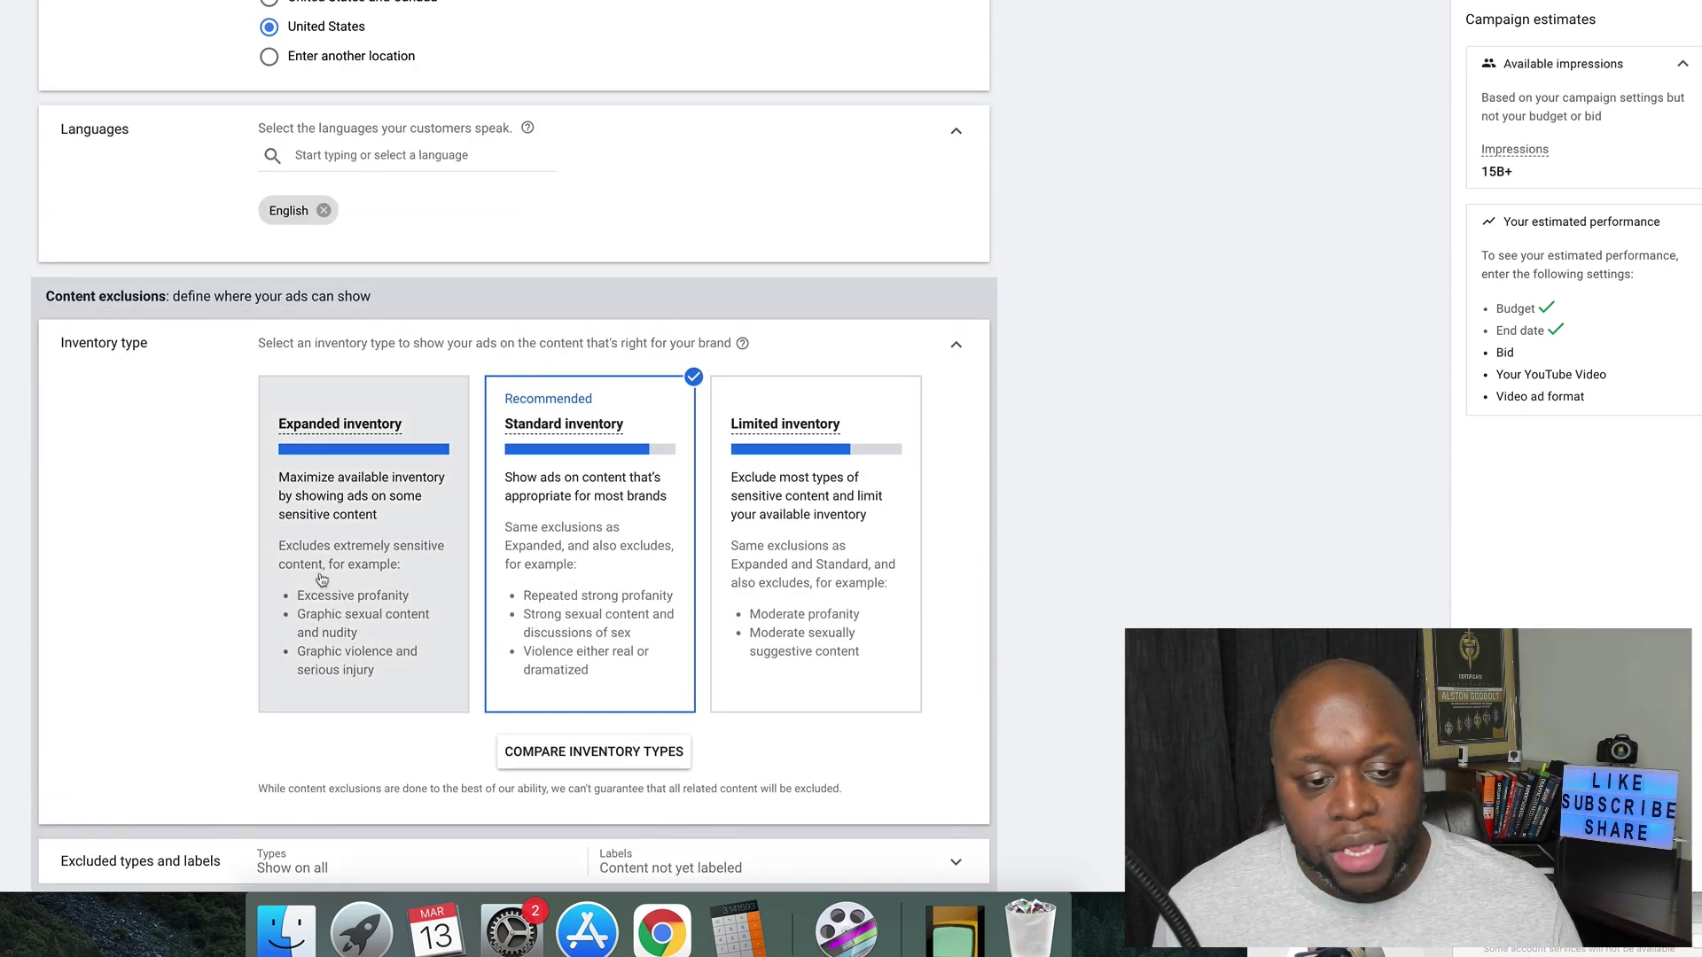
left_click(324, 579)
Exclude embedded YouTube videos and live streaming videos from the content types.
scroll(151, 535, "down", 2)
scroll(148, 536, "down", 2)
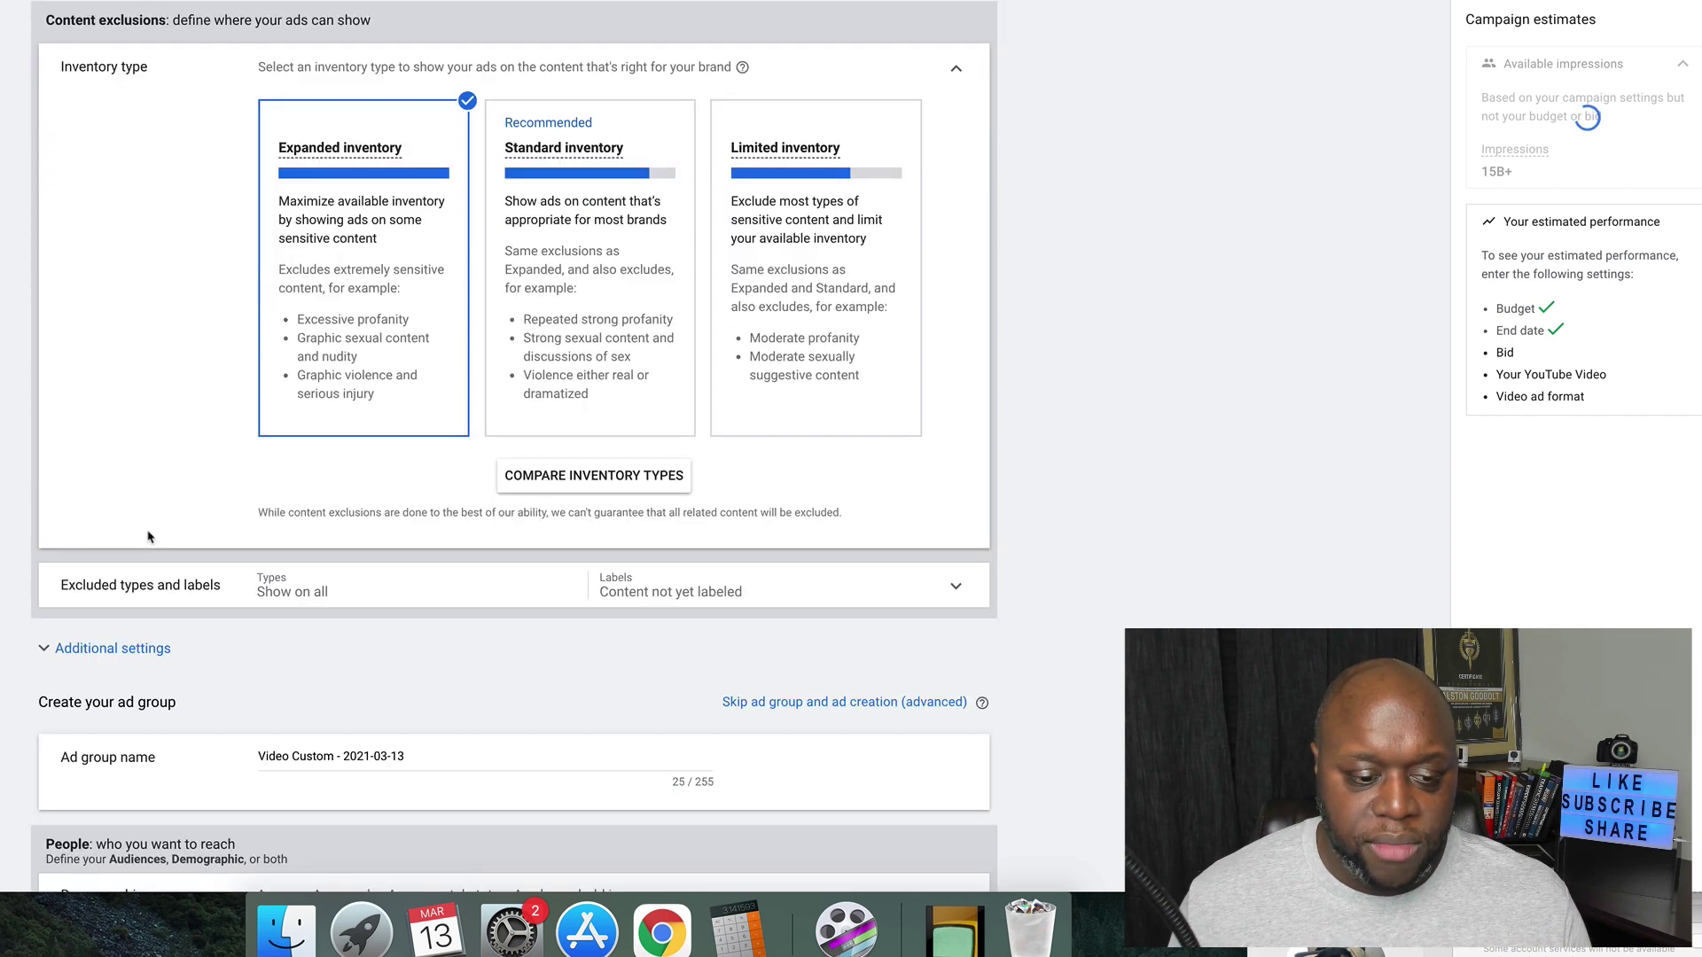
left_click(953, 601)
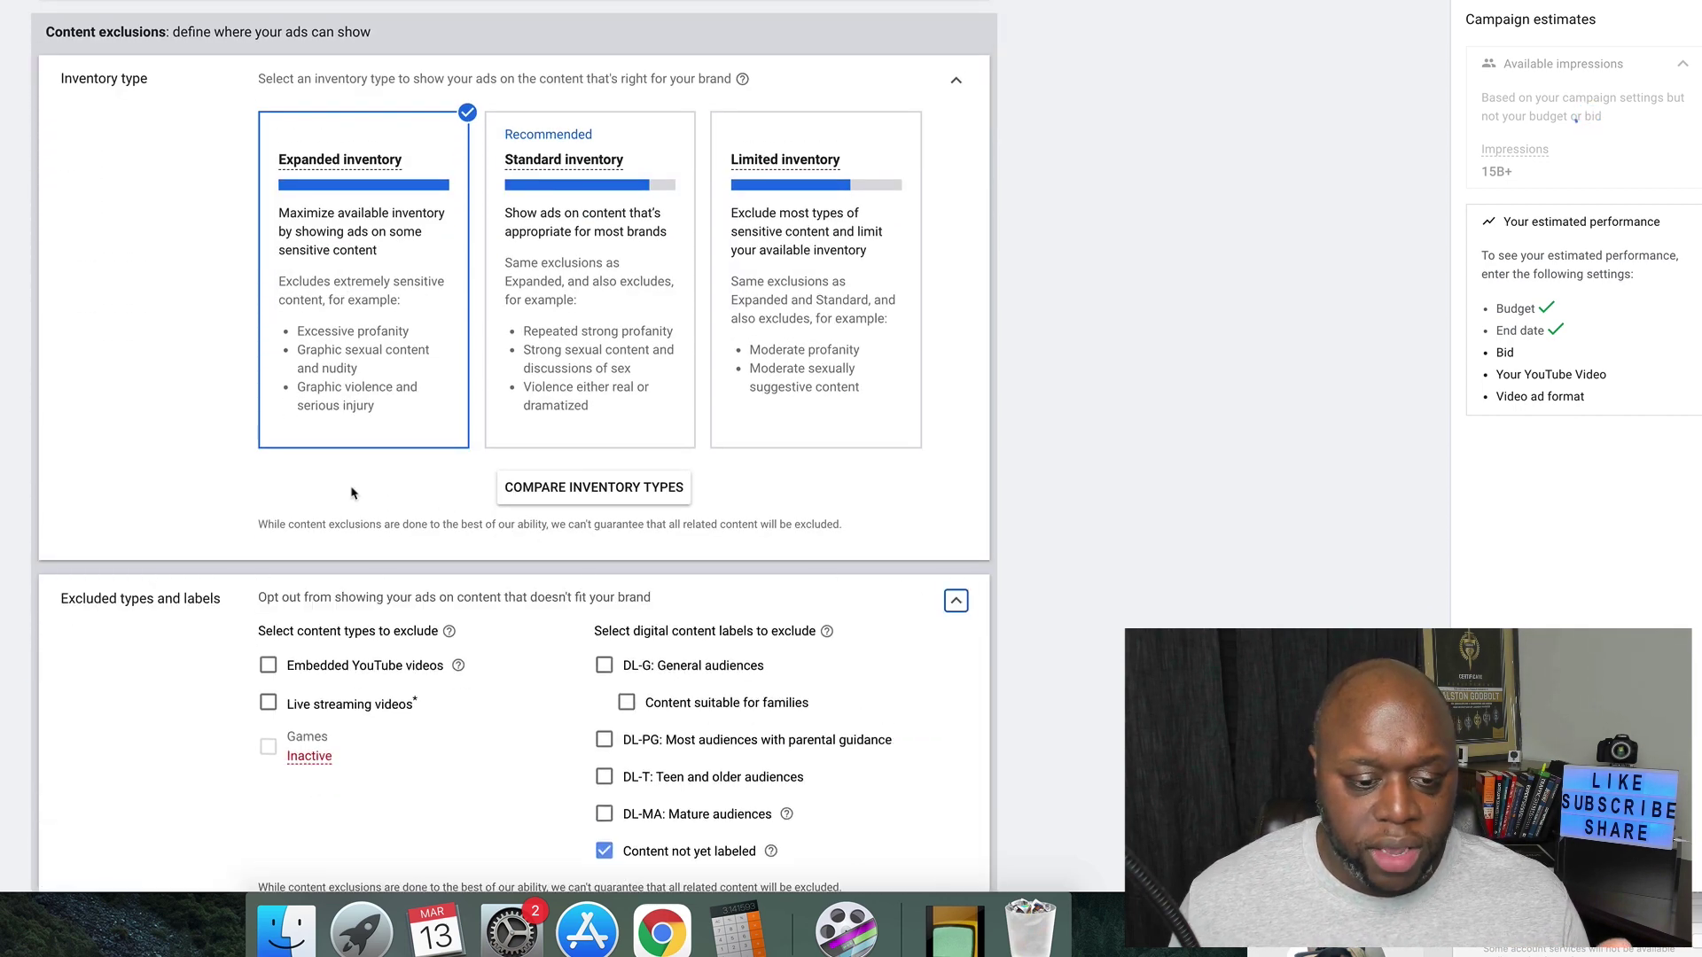
scroll(347, 501, "down", 3)
left_click(268, 471)
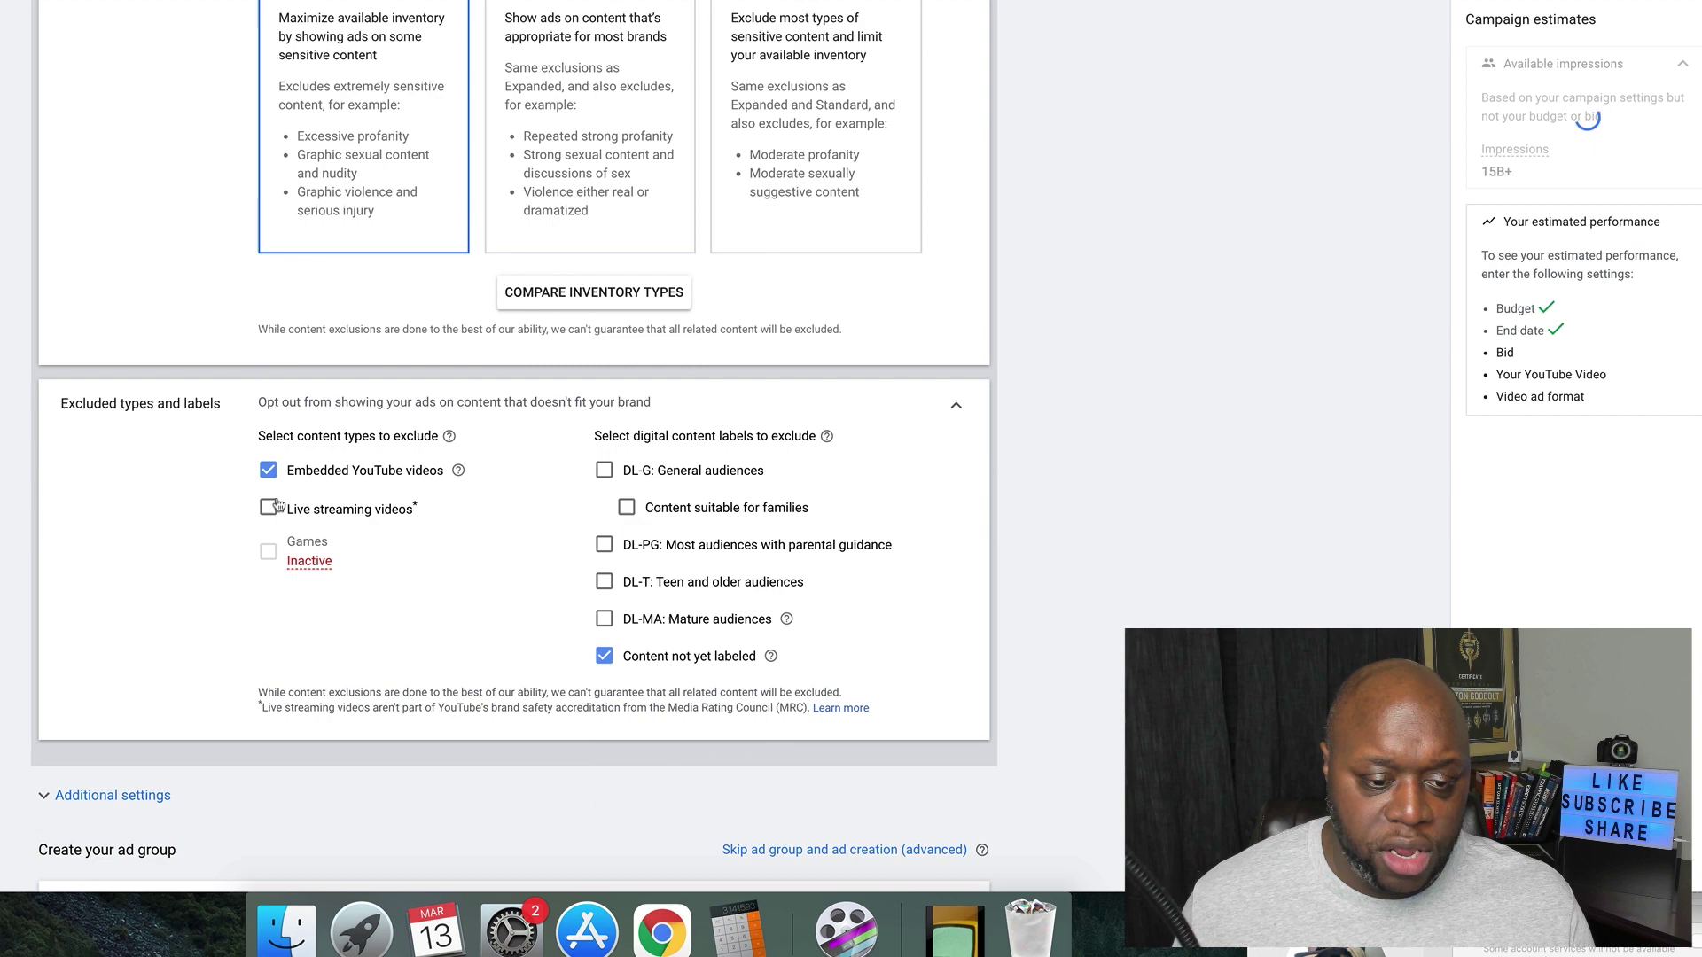
left_click(268, 508)
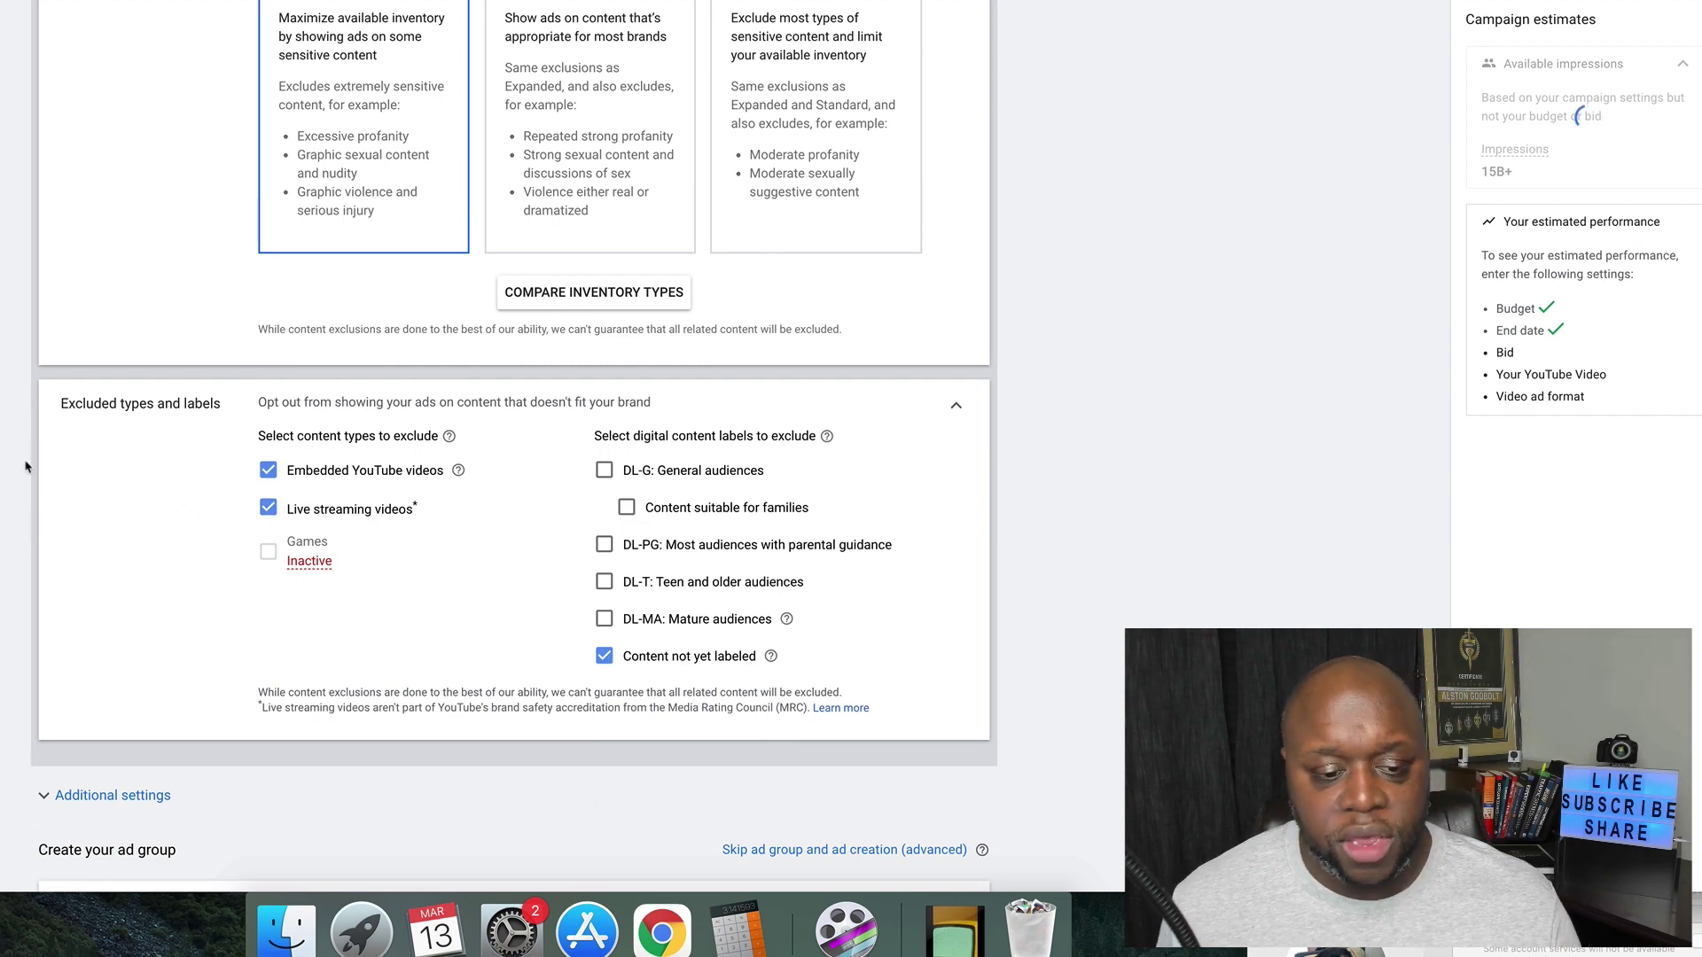
scroll(26, 467, "down", 2)
scroll(26, 467, "down", 3)
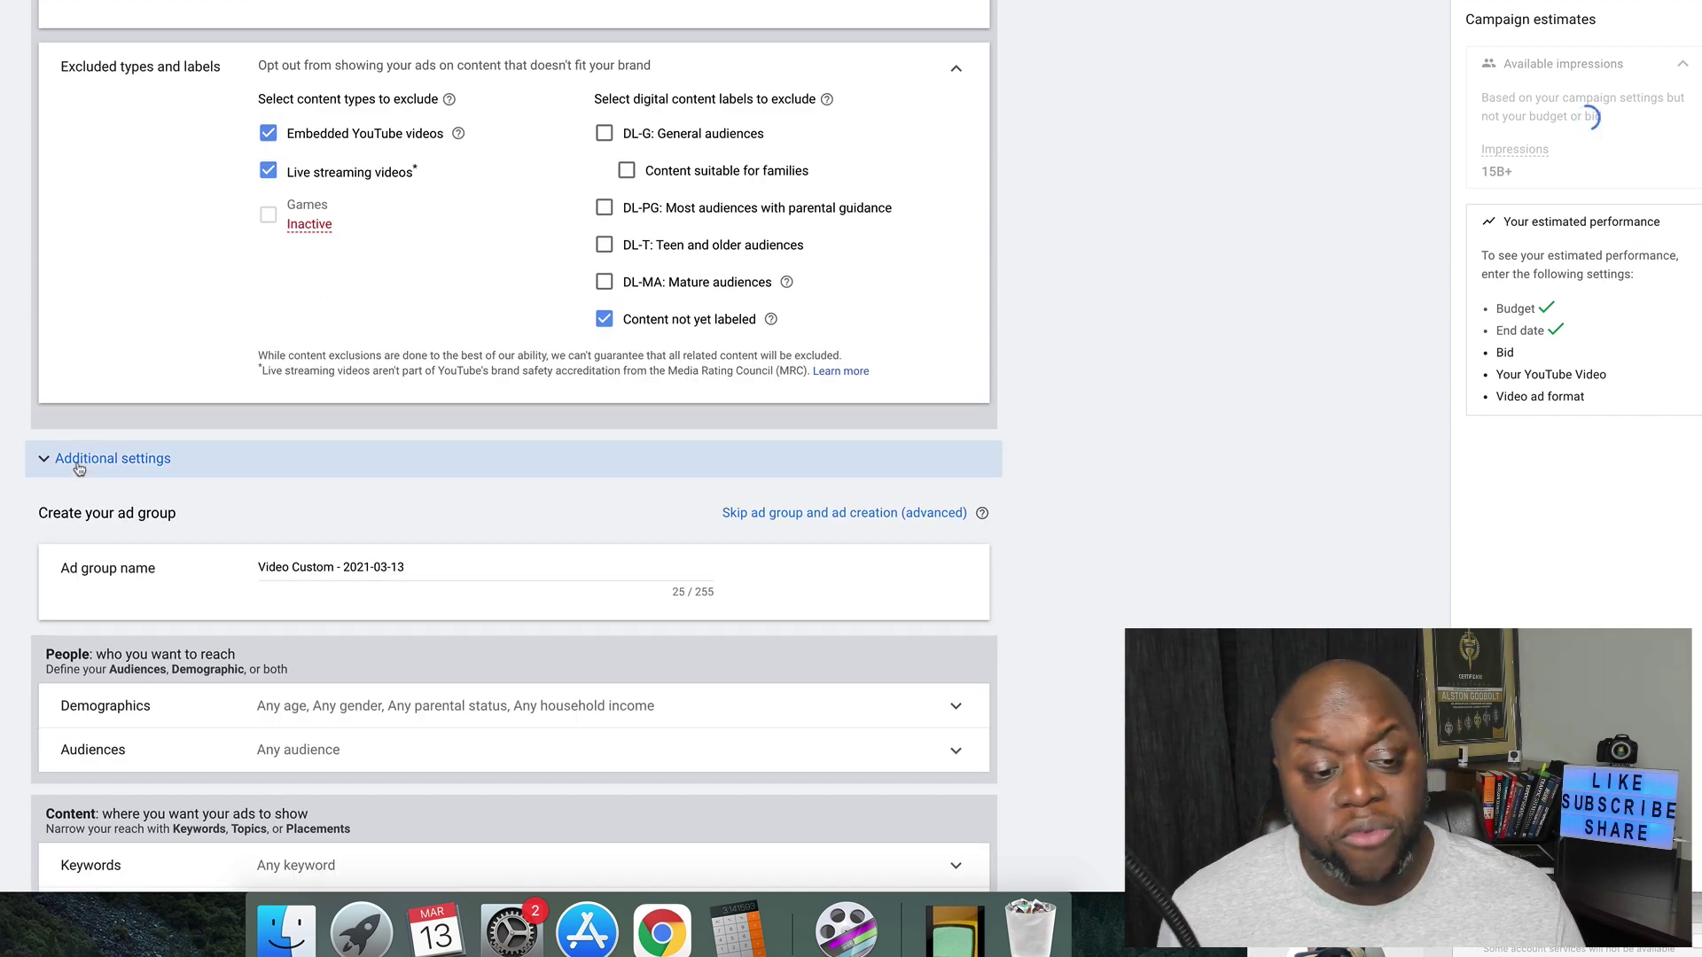
Set specific device targeting that excludes TV screens.
left_click(79, 469)
scroll(79, 470, "down", 1)
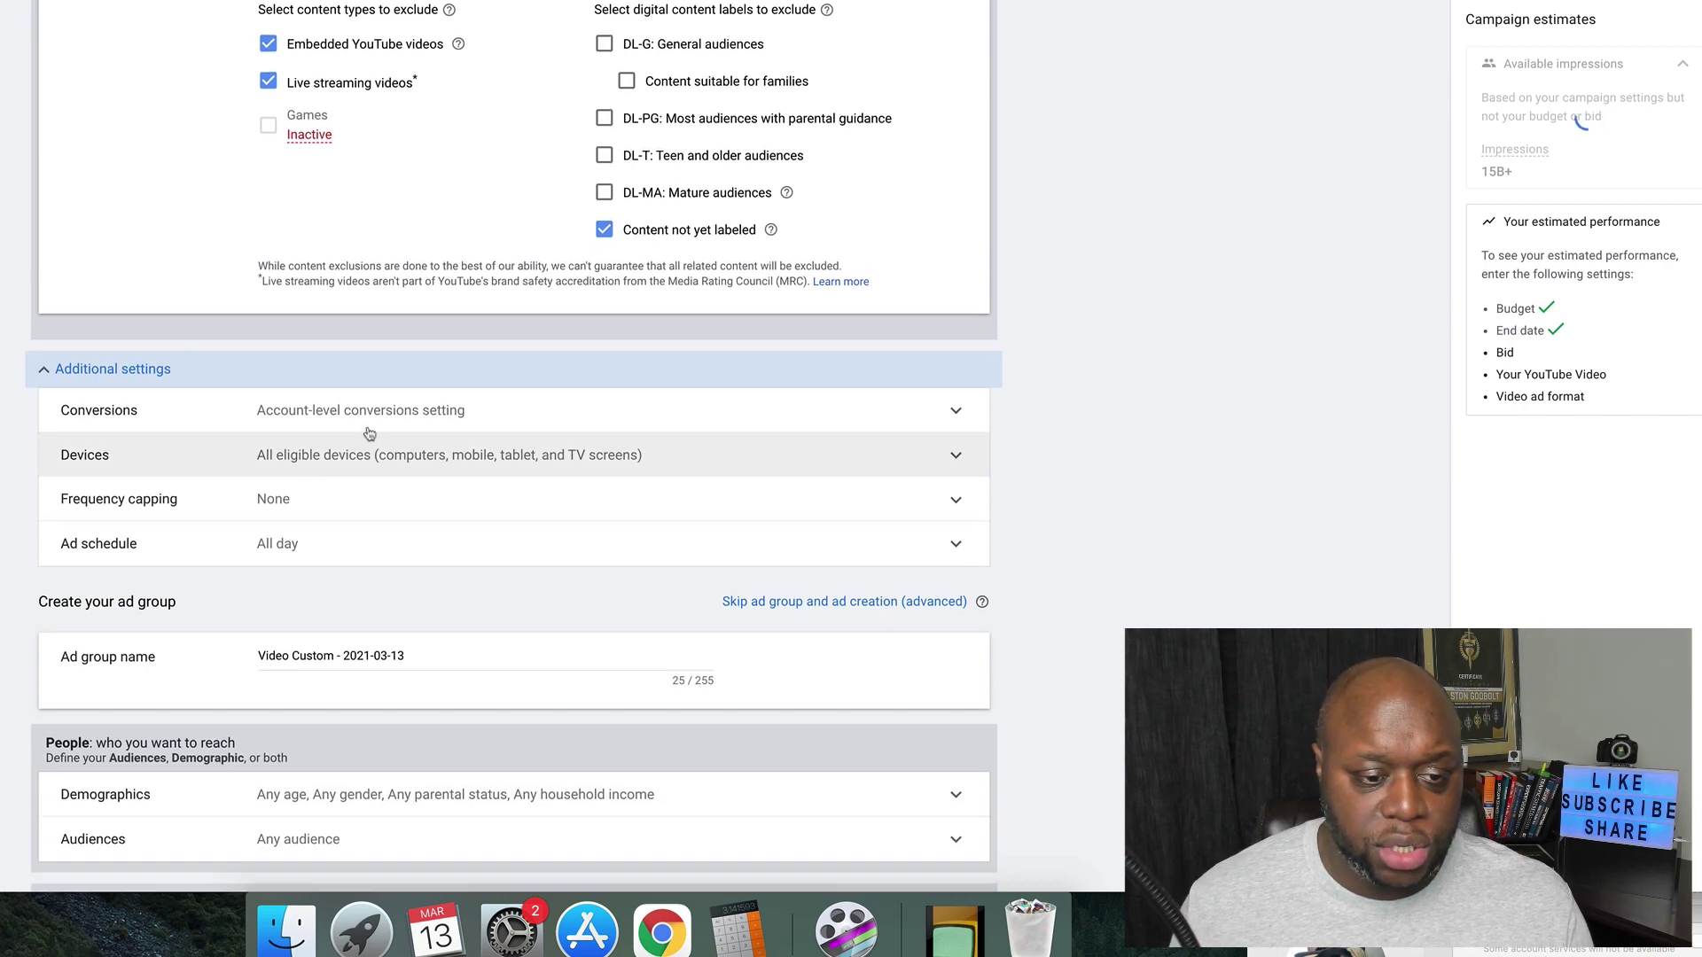
left_click(449, 465)
left_click(429, 511)
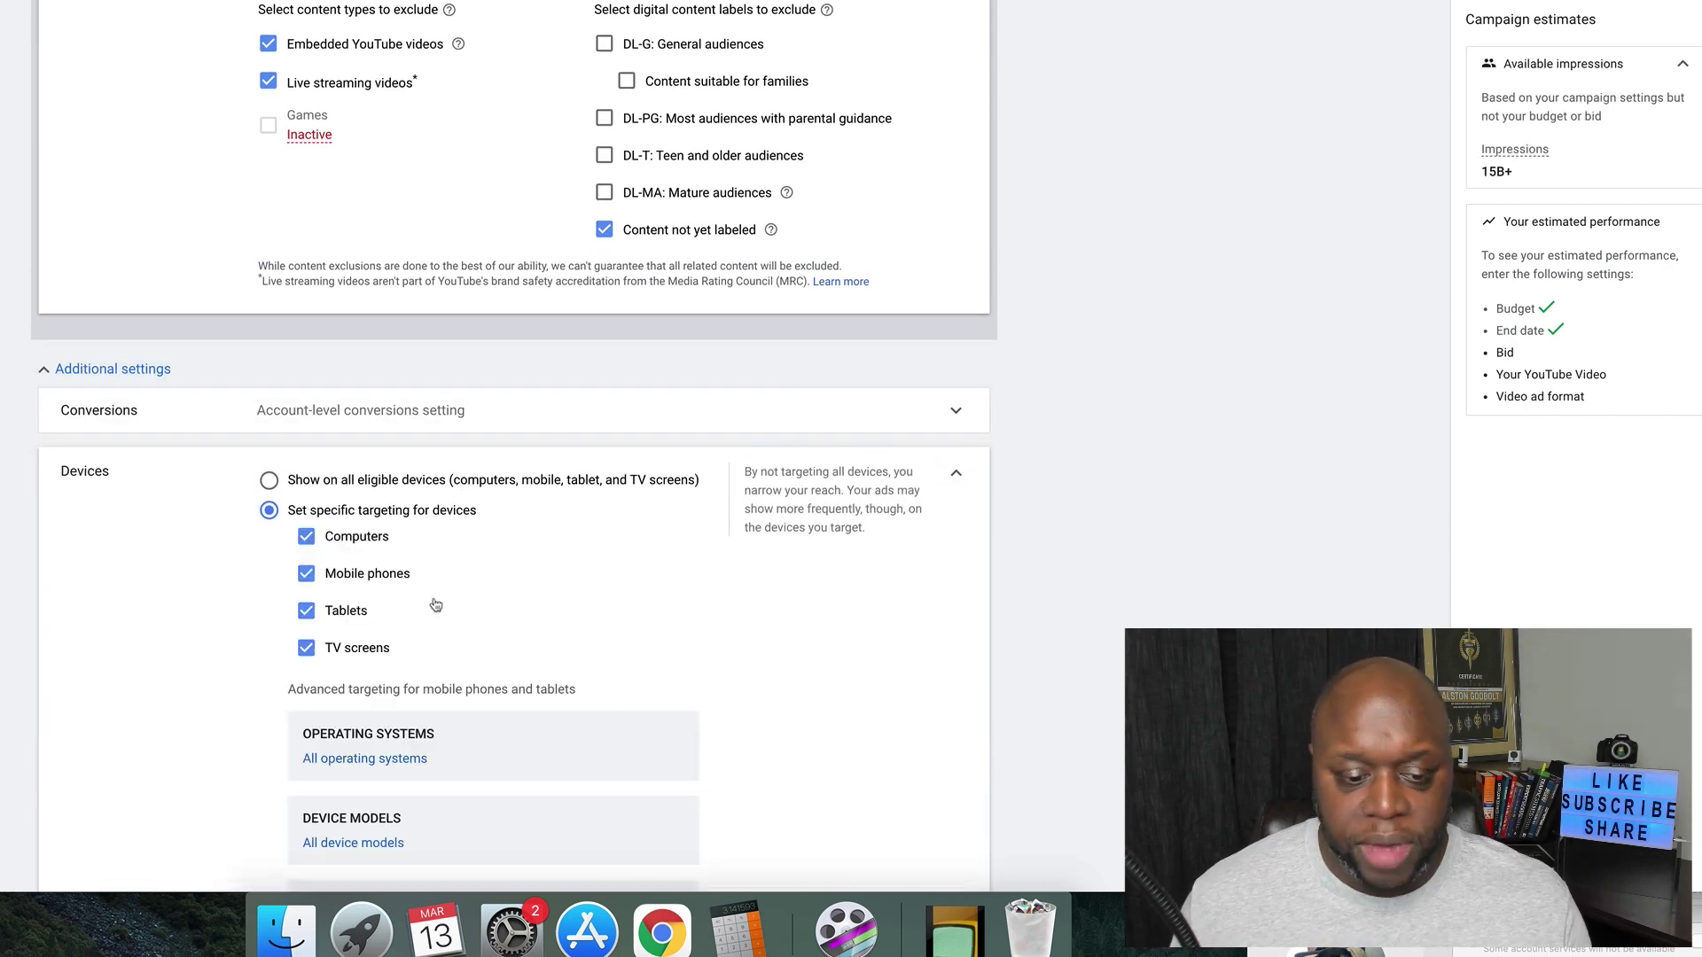
left_click(305, 648)
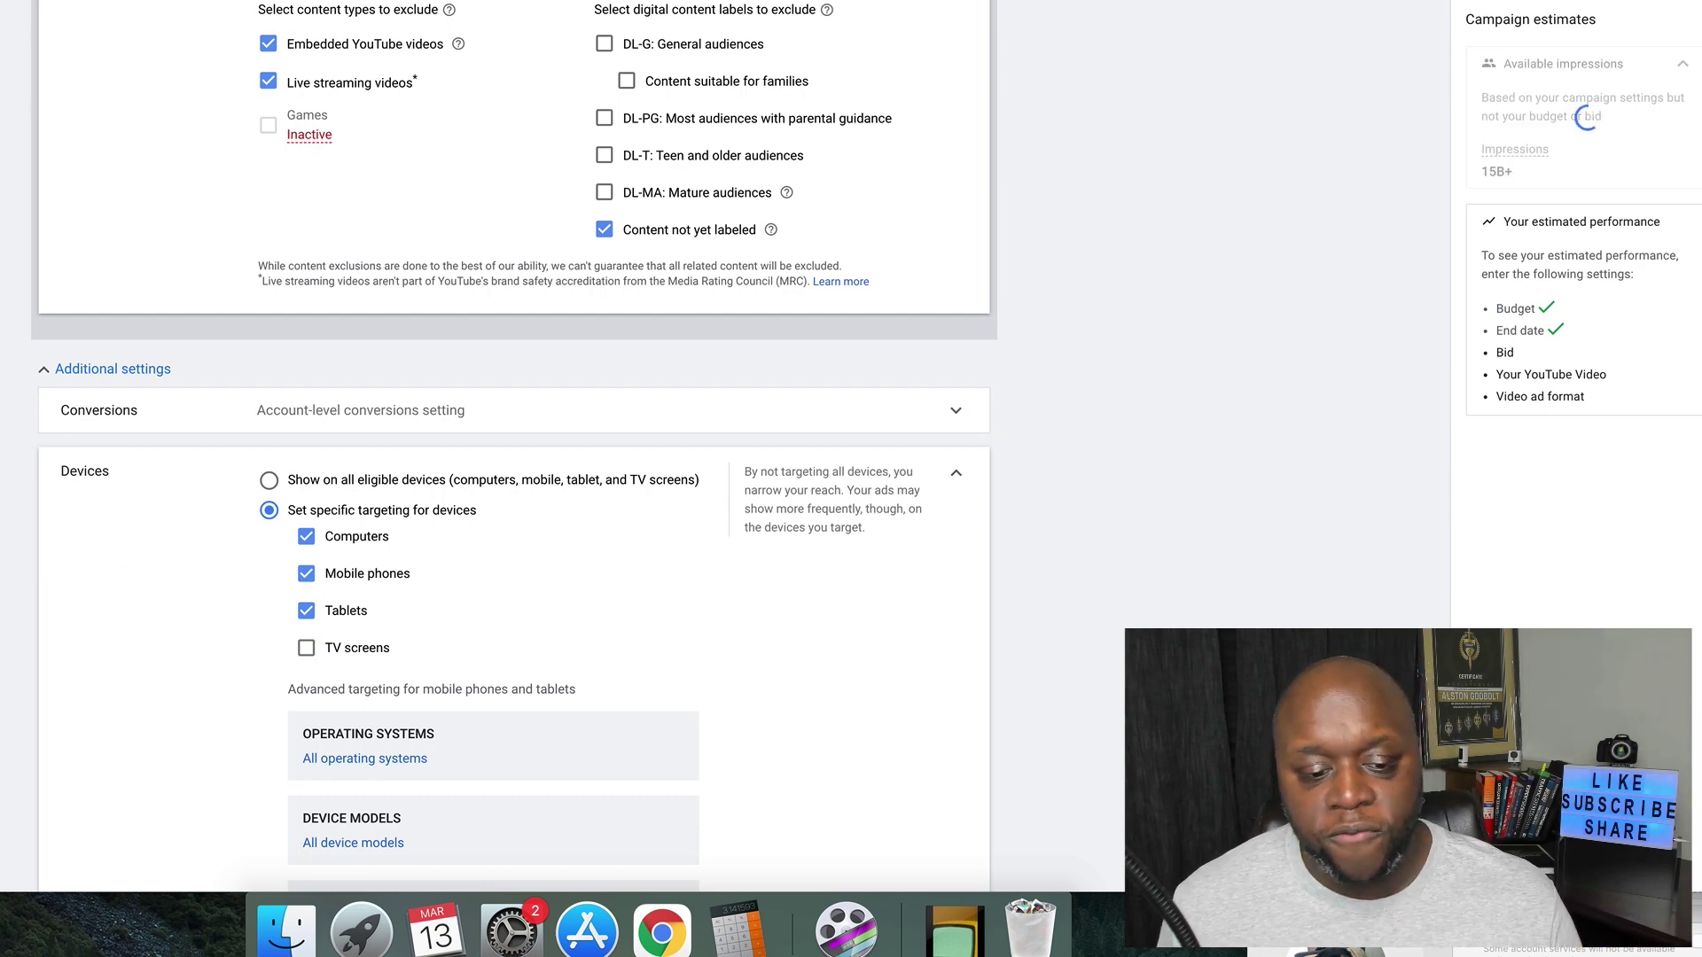
scroll(514, 443, "down", 7)
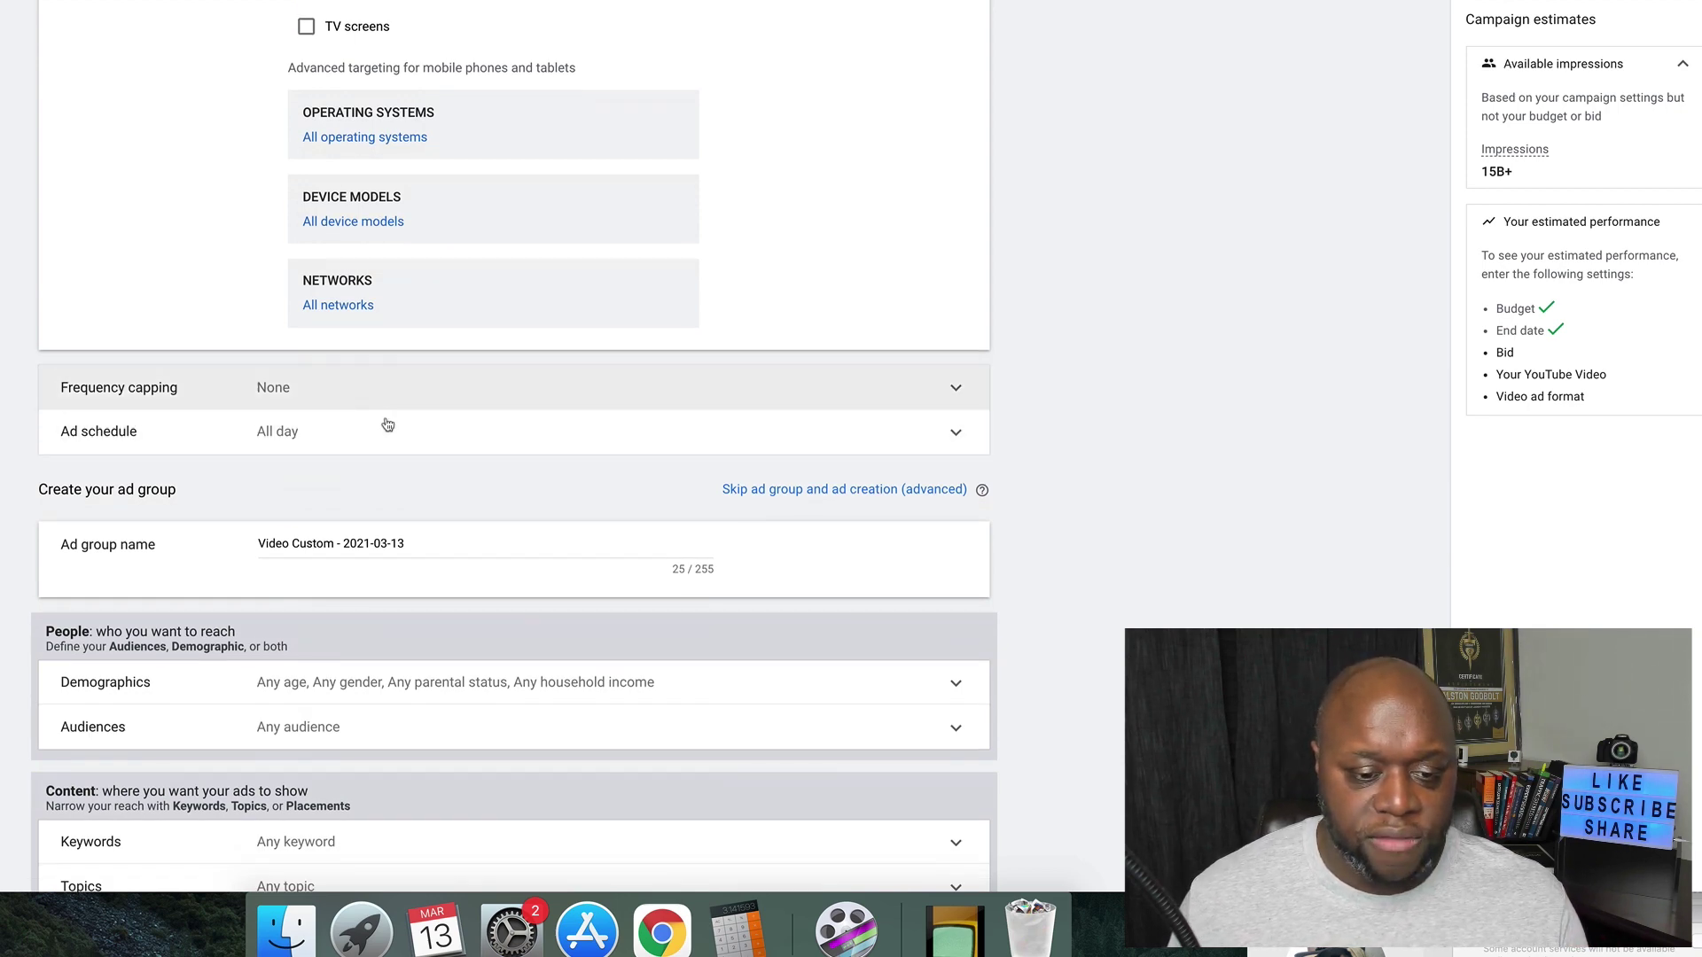
Rename the ad group 'KitchenAid Professional 600 Stand Mixer' by pasting the product name.
triple_click(455, 541)
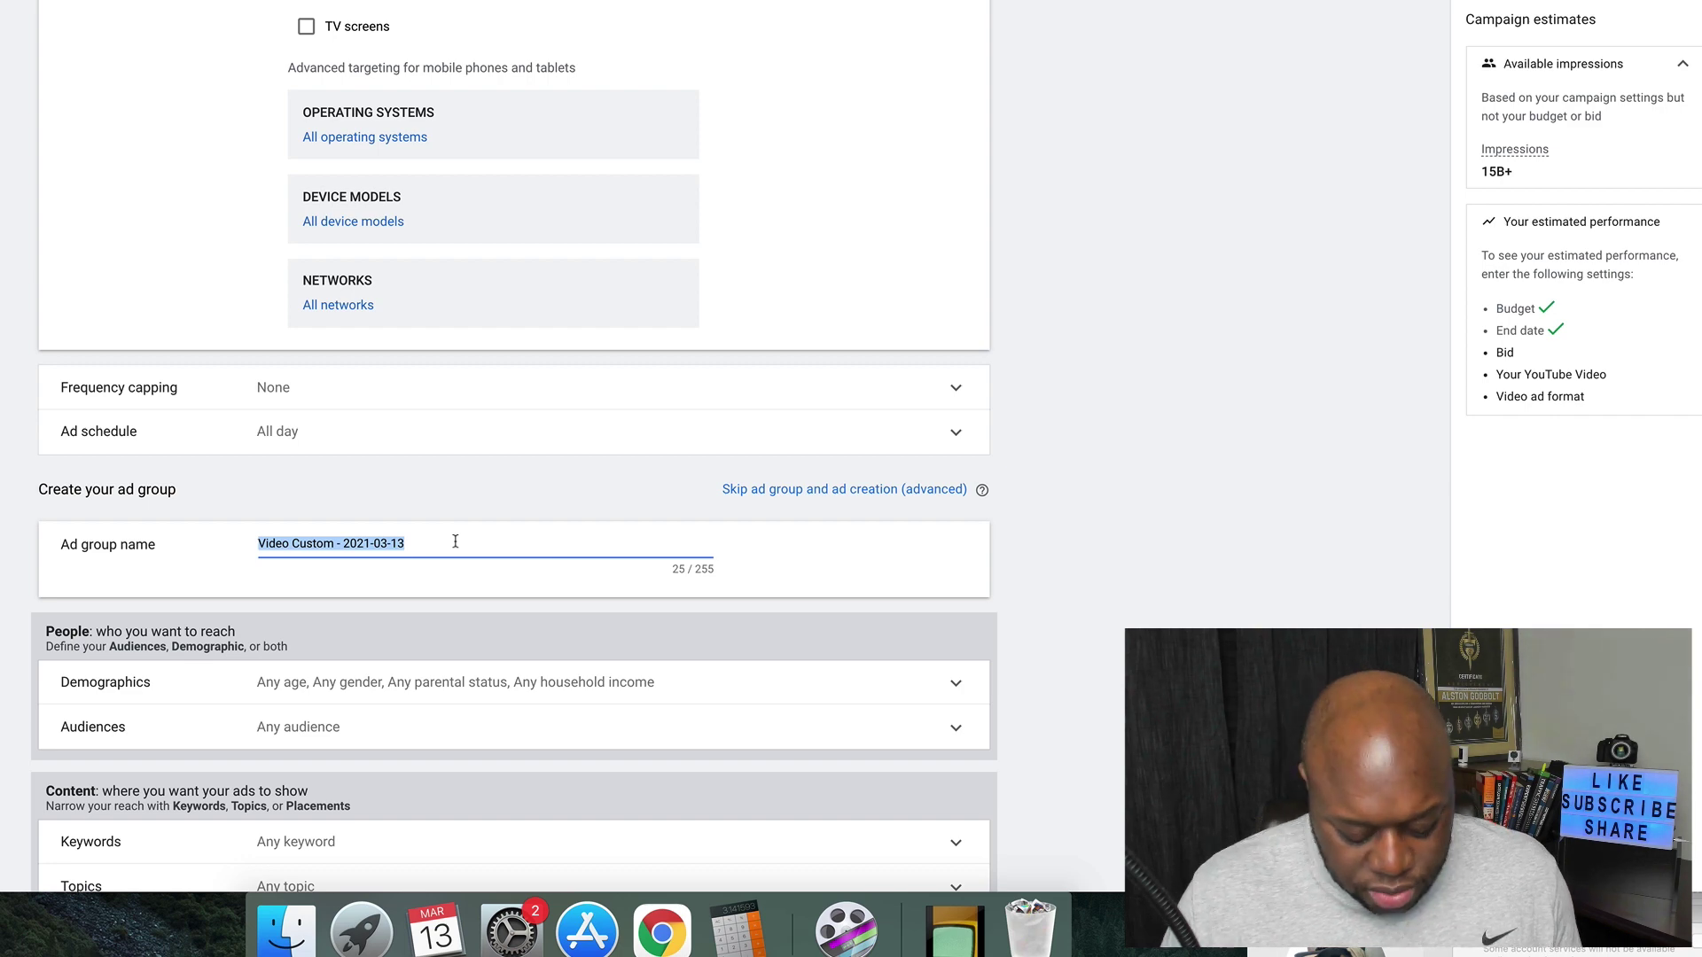
type("KitchenAid Professional 600 Stand Mixer")
scroll(925, 476, "down", 7)
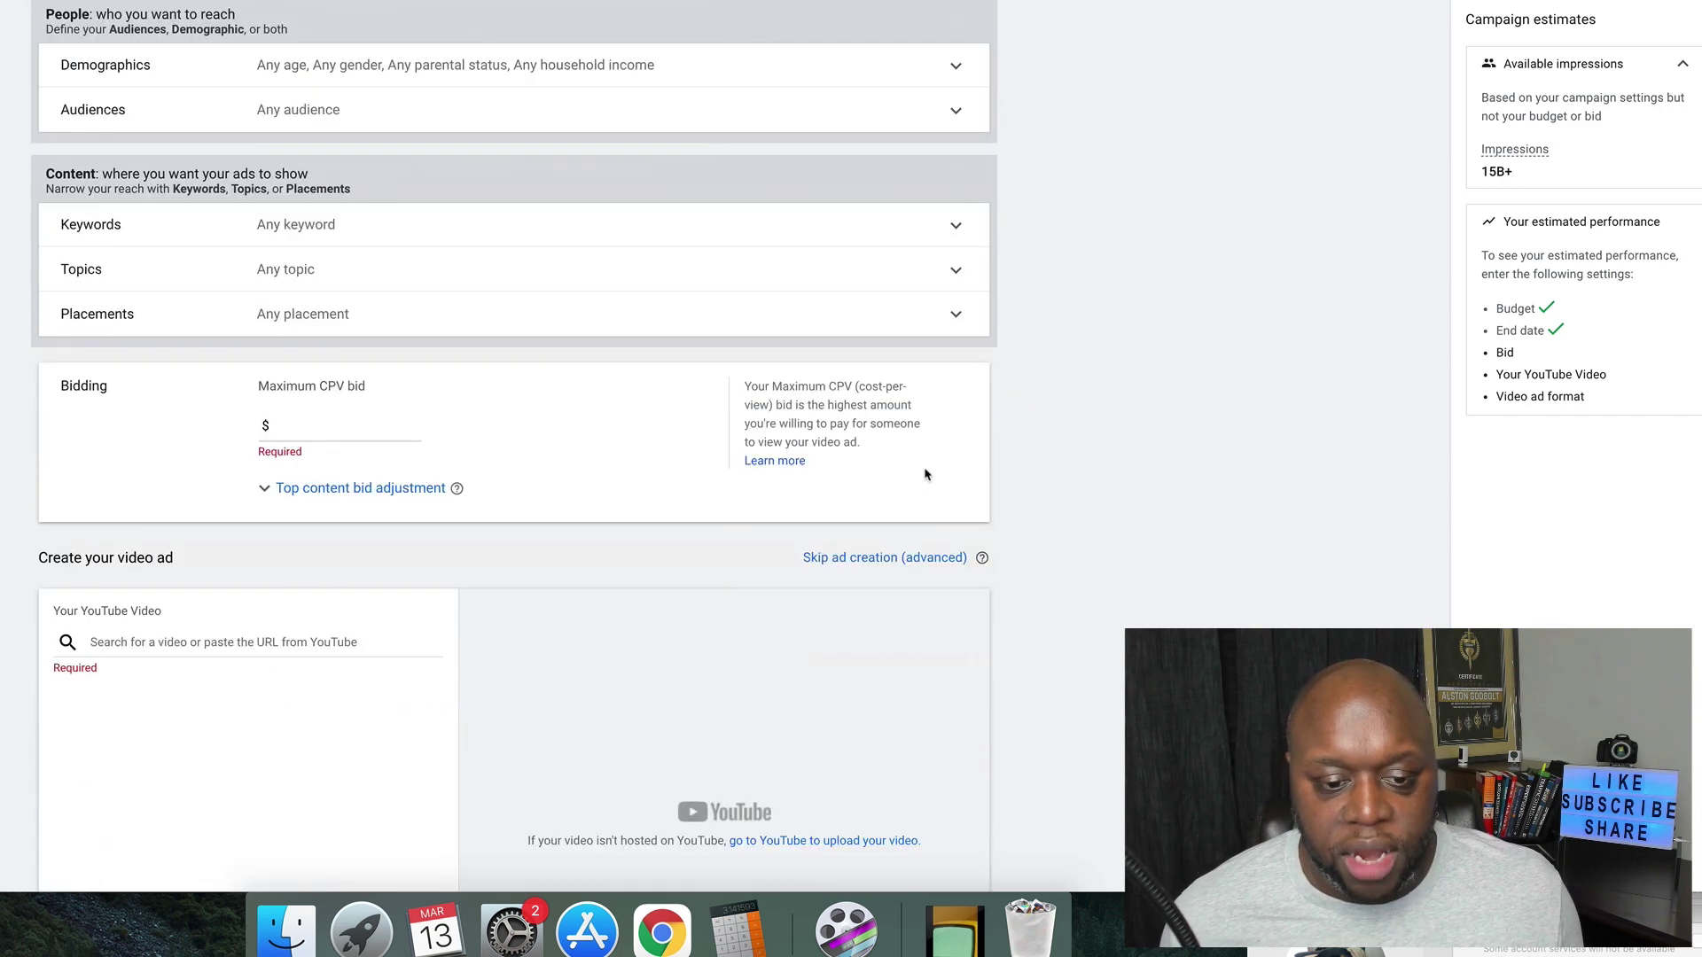
scroll(1026, 423, "up", 4)
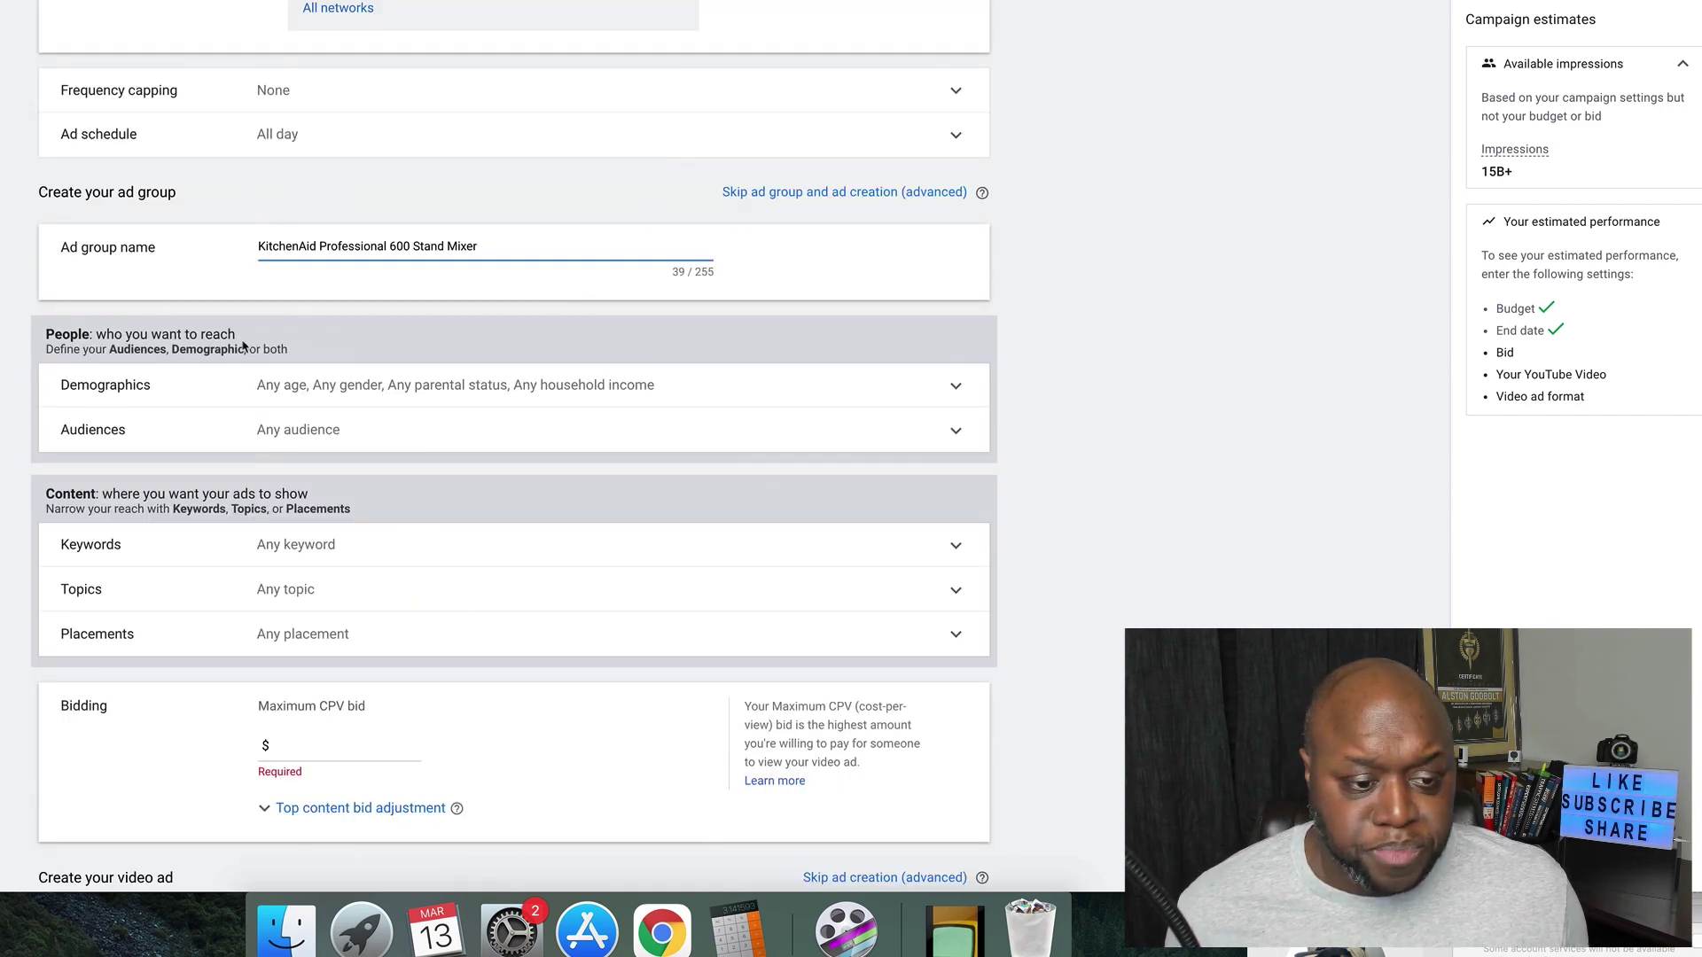
Uncheck Male, Unknown gender, age 18–24 and Lower 50% household income in demographics.
left_click(503, 386)
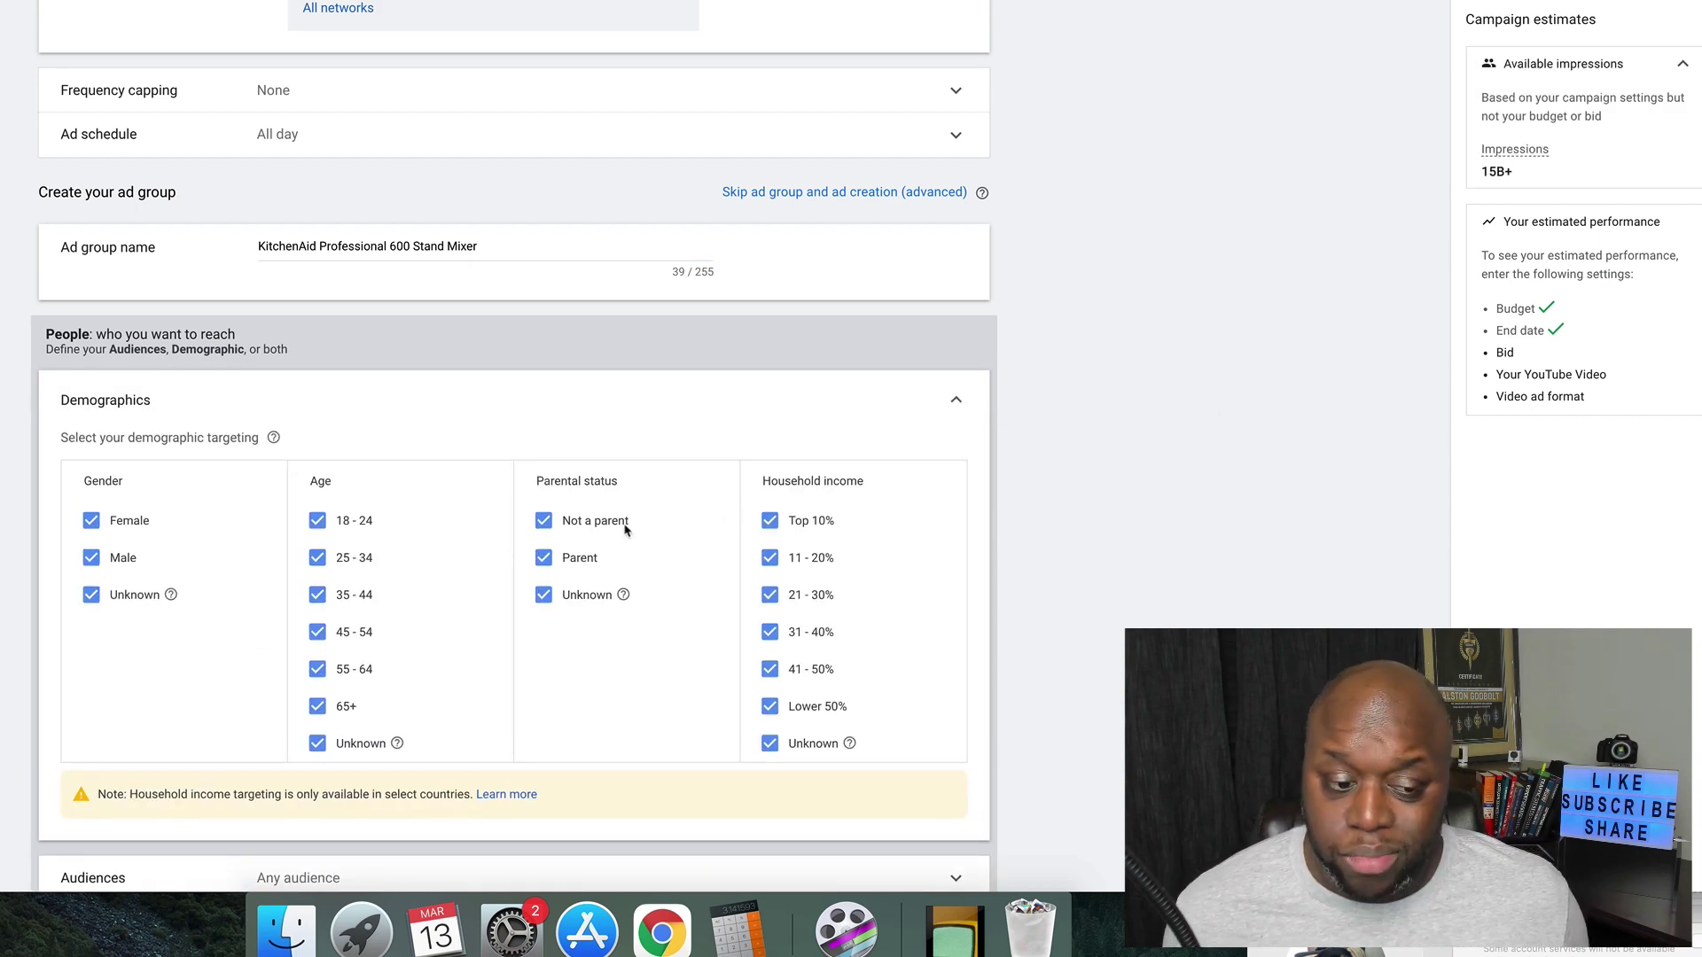
left_click(89, 595)
left_click(90, 557)
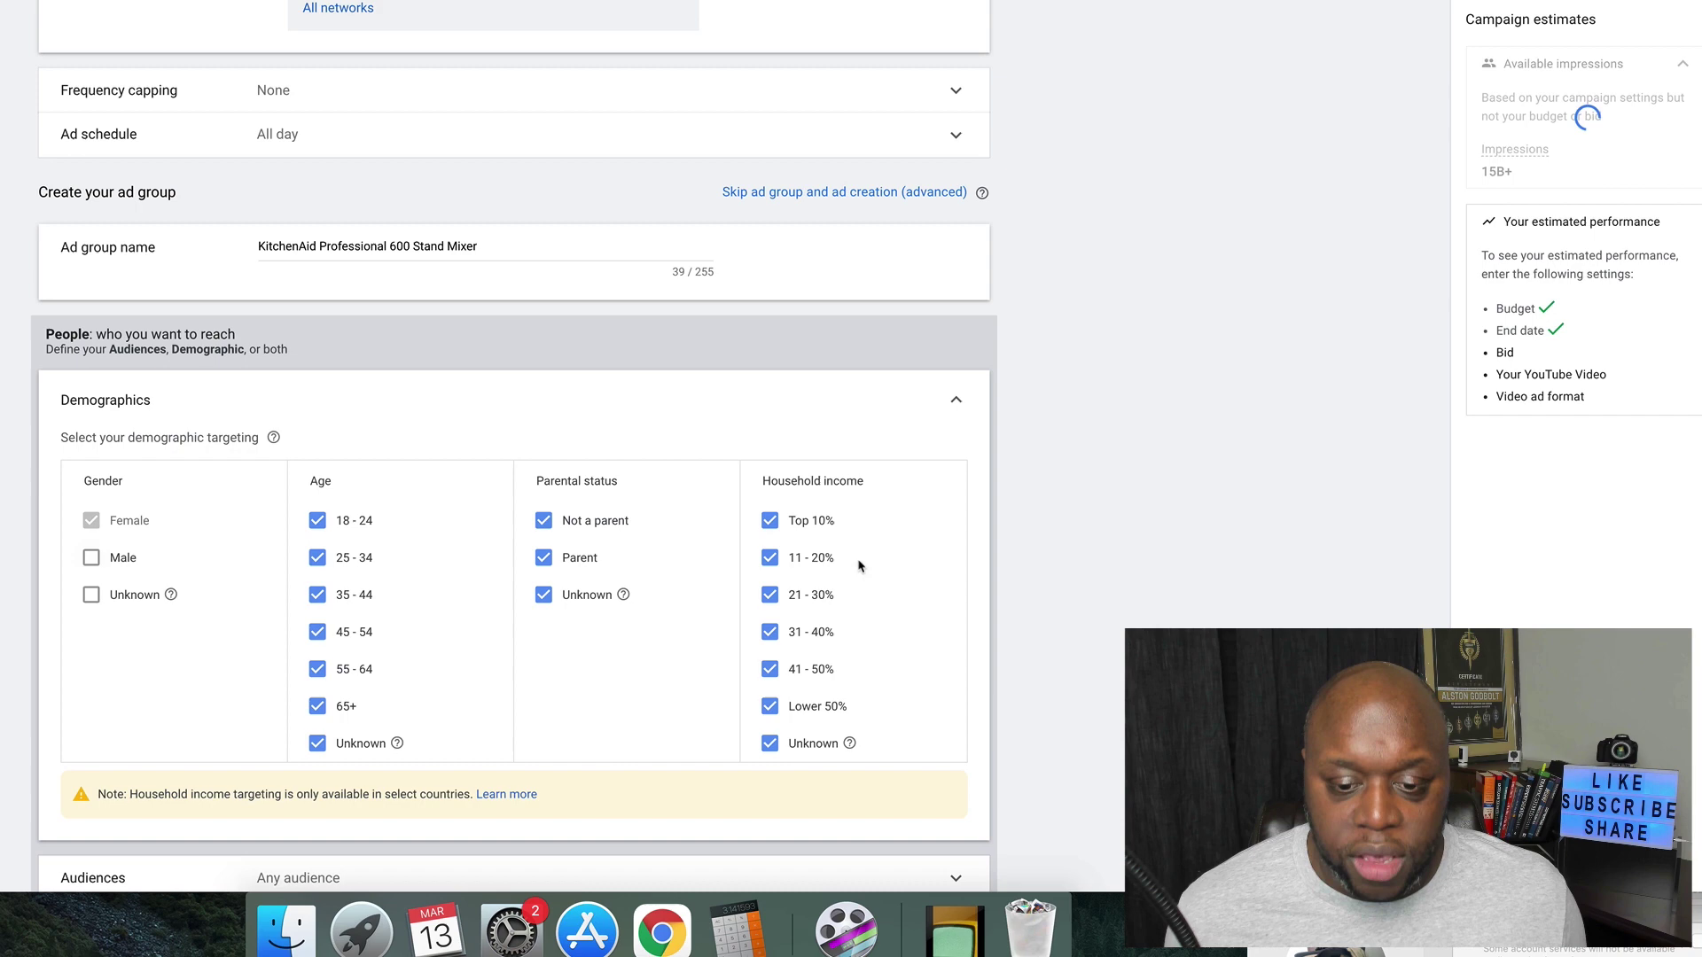
left_click(321, 525)
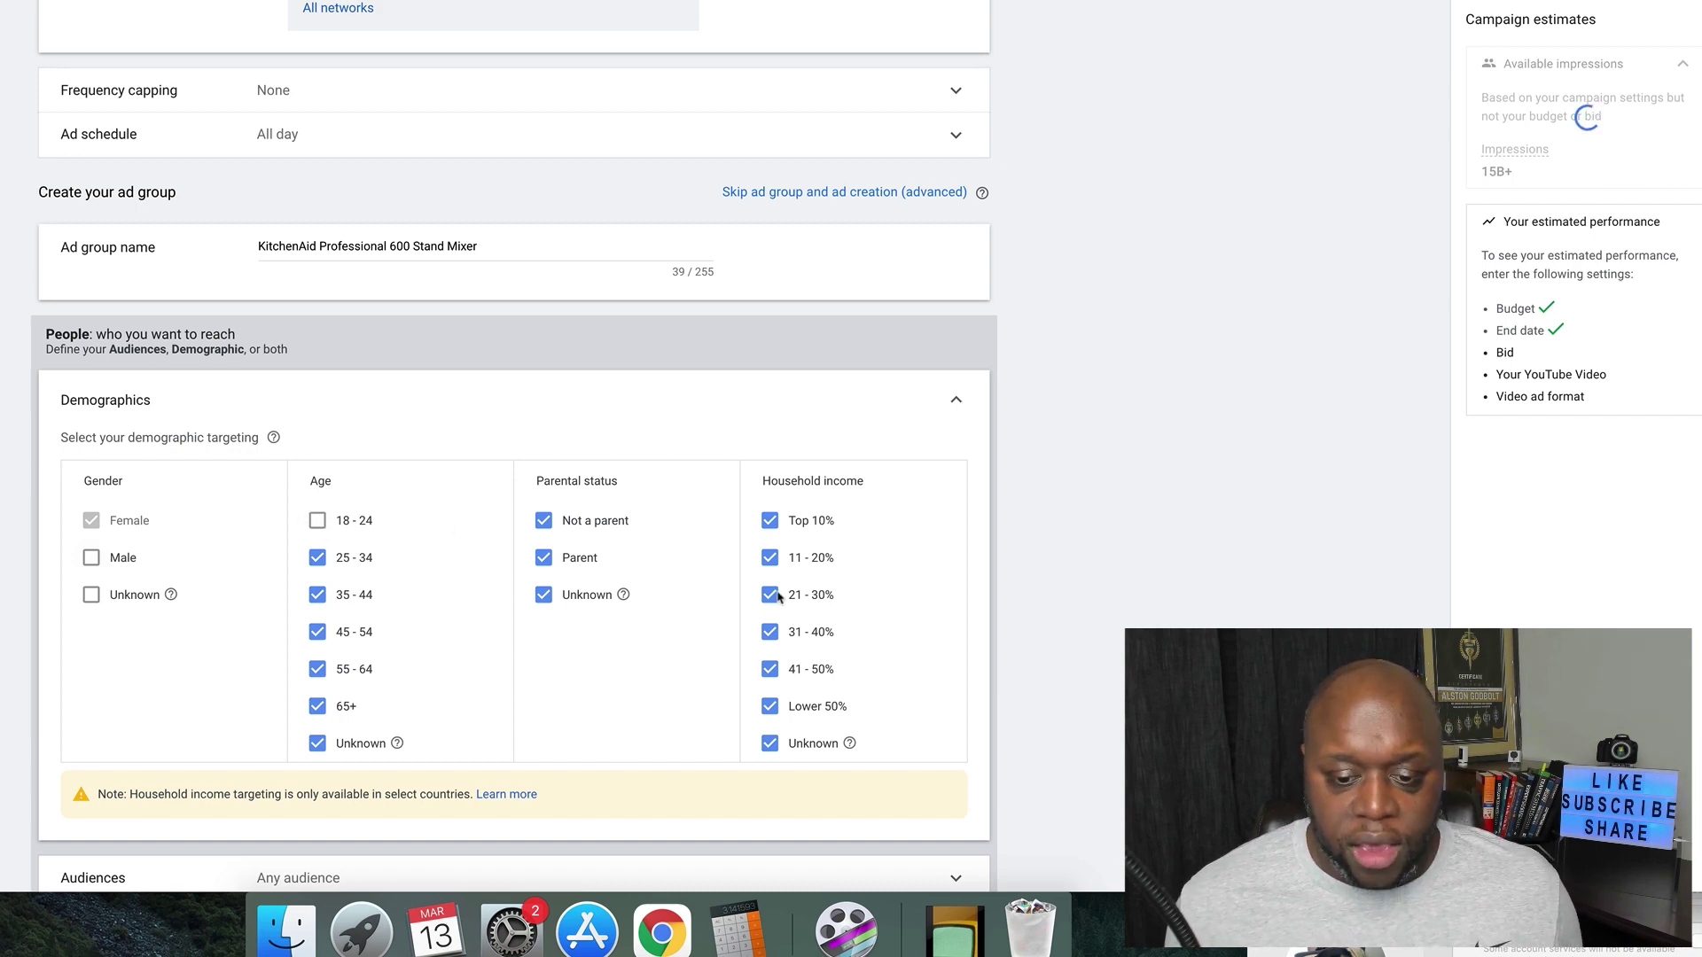
left_click(767, 707)
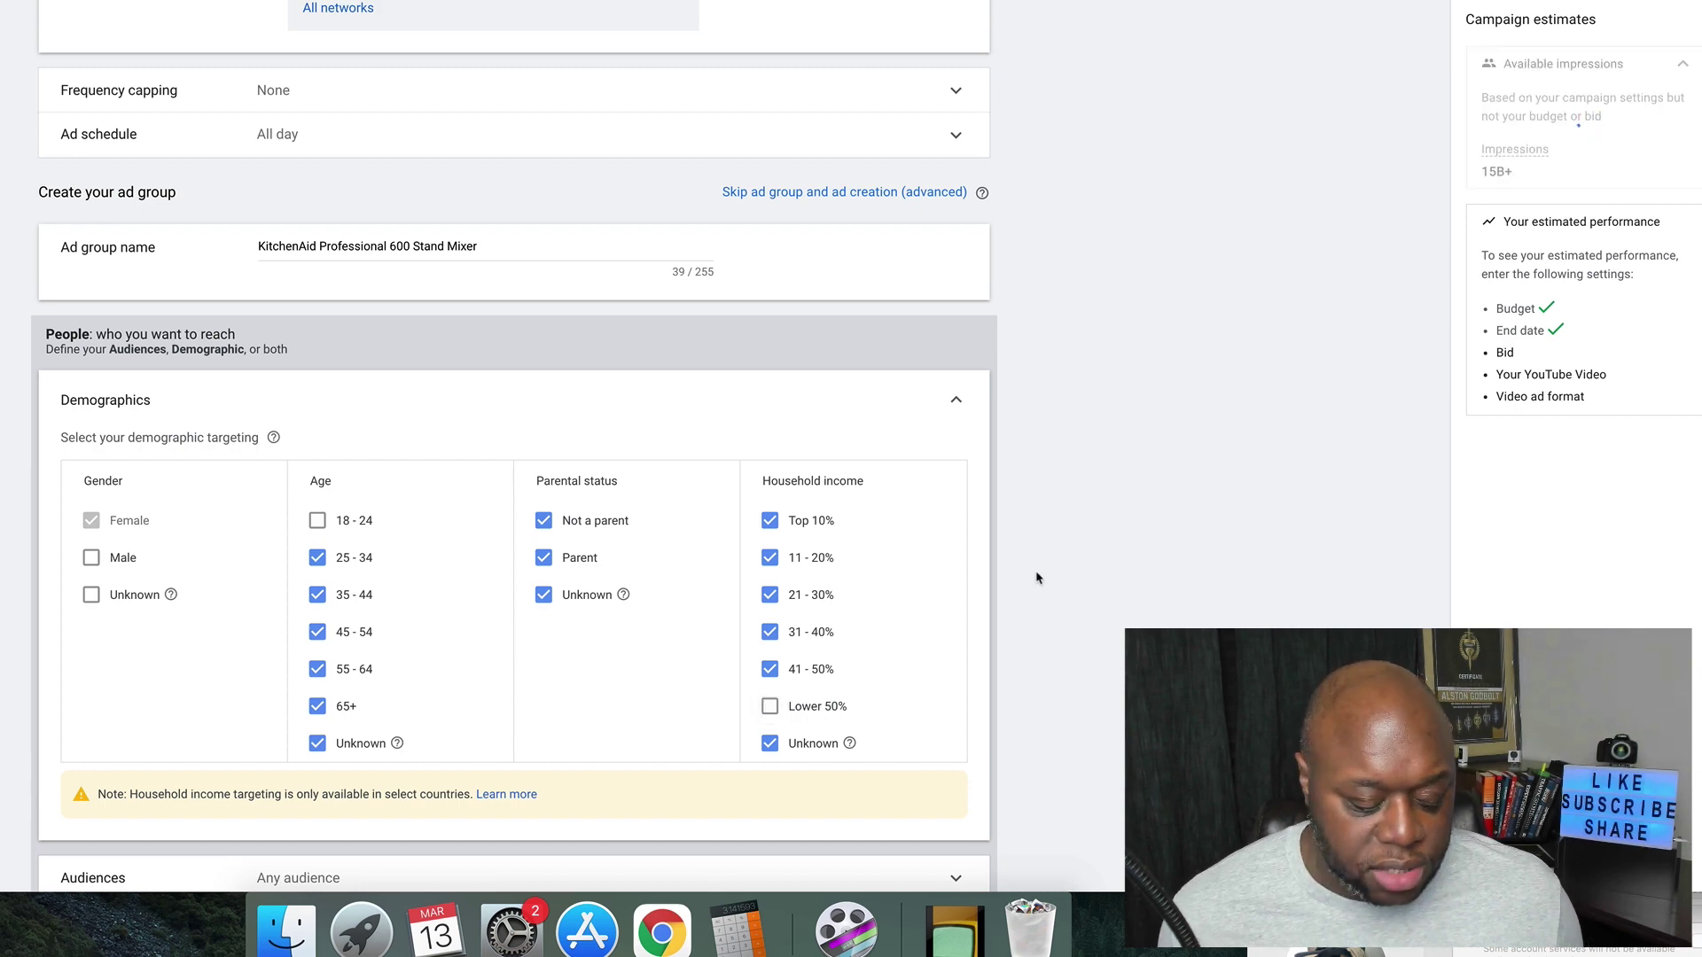
scroll(1067, 555, "down", 2)
scroll(1067, 555, "down", 5)
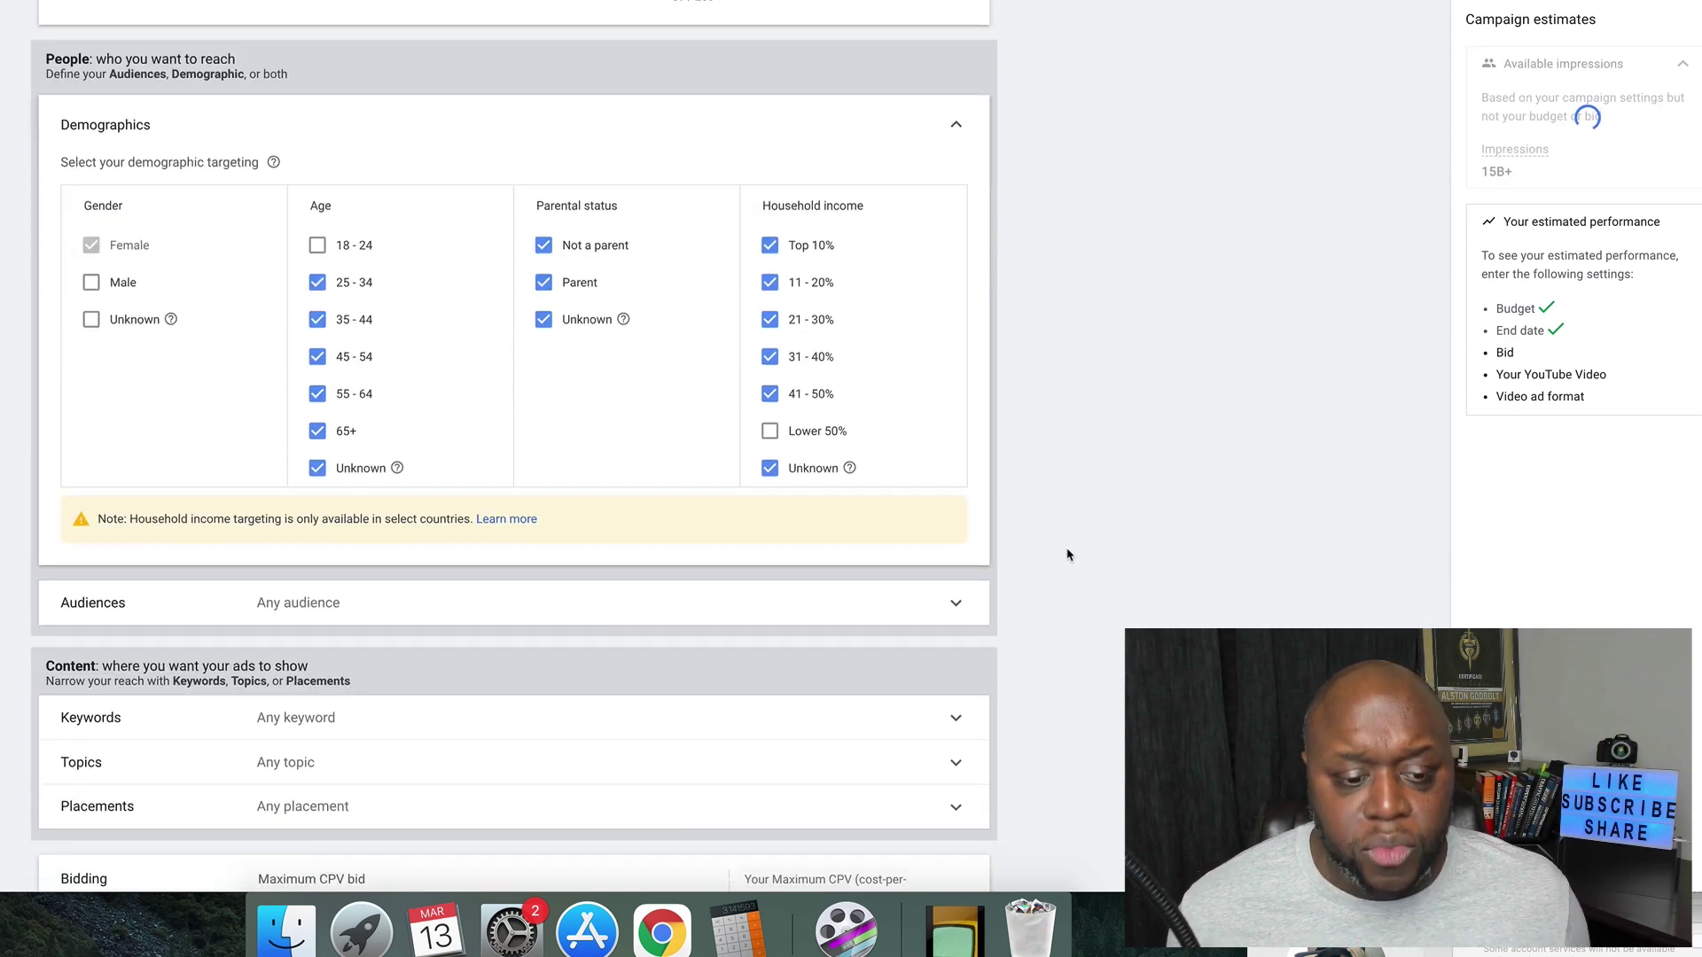
scroll(1068, 554, "down", 4)
scroll(1067, 554, "up", 3)
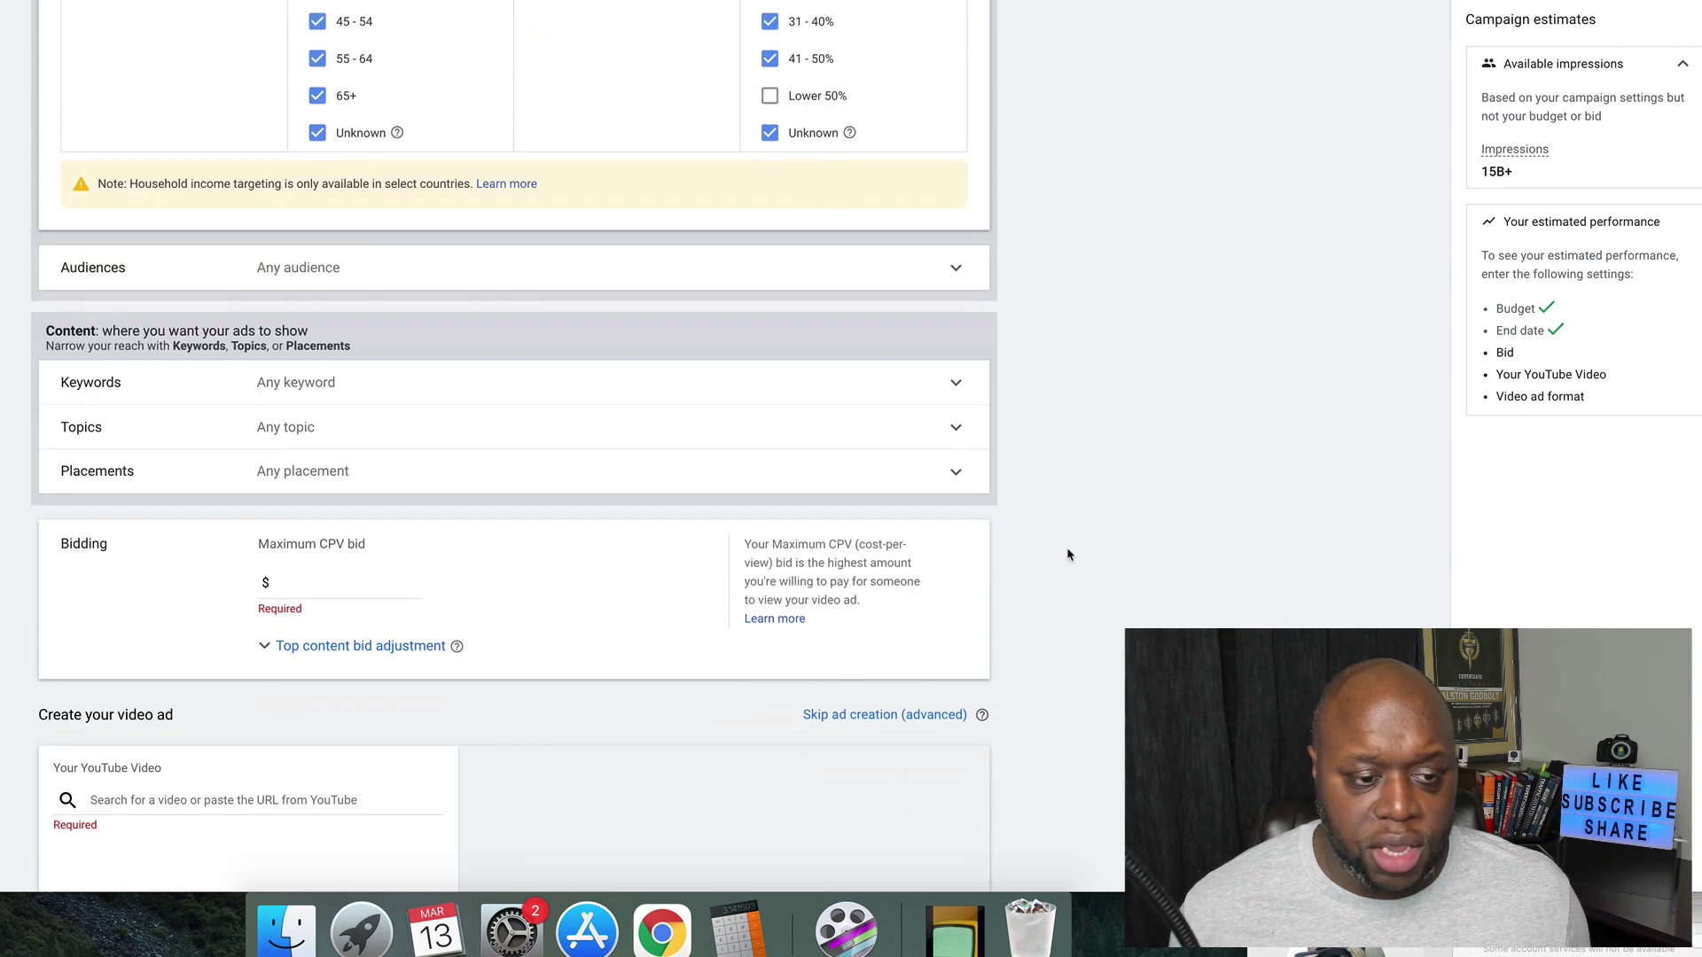
left_click(957, 274)
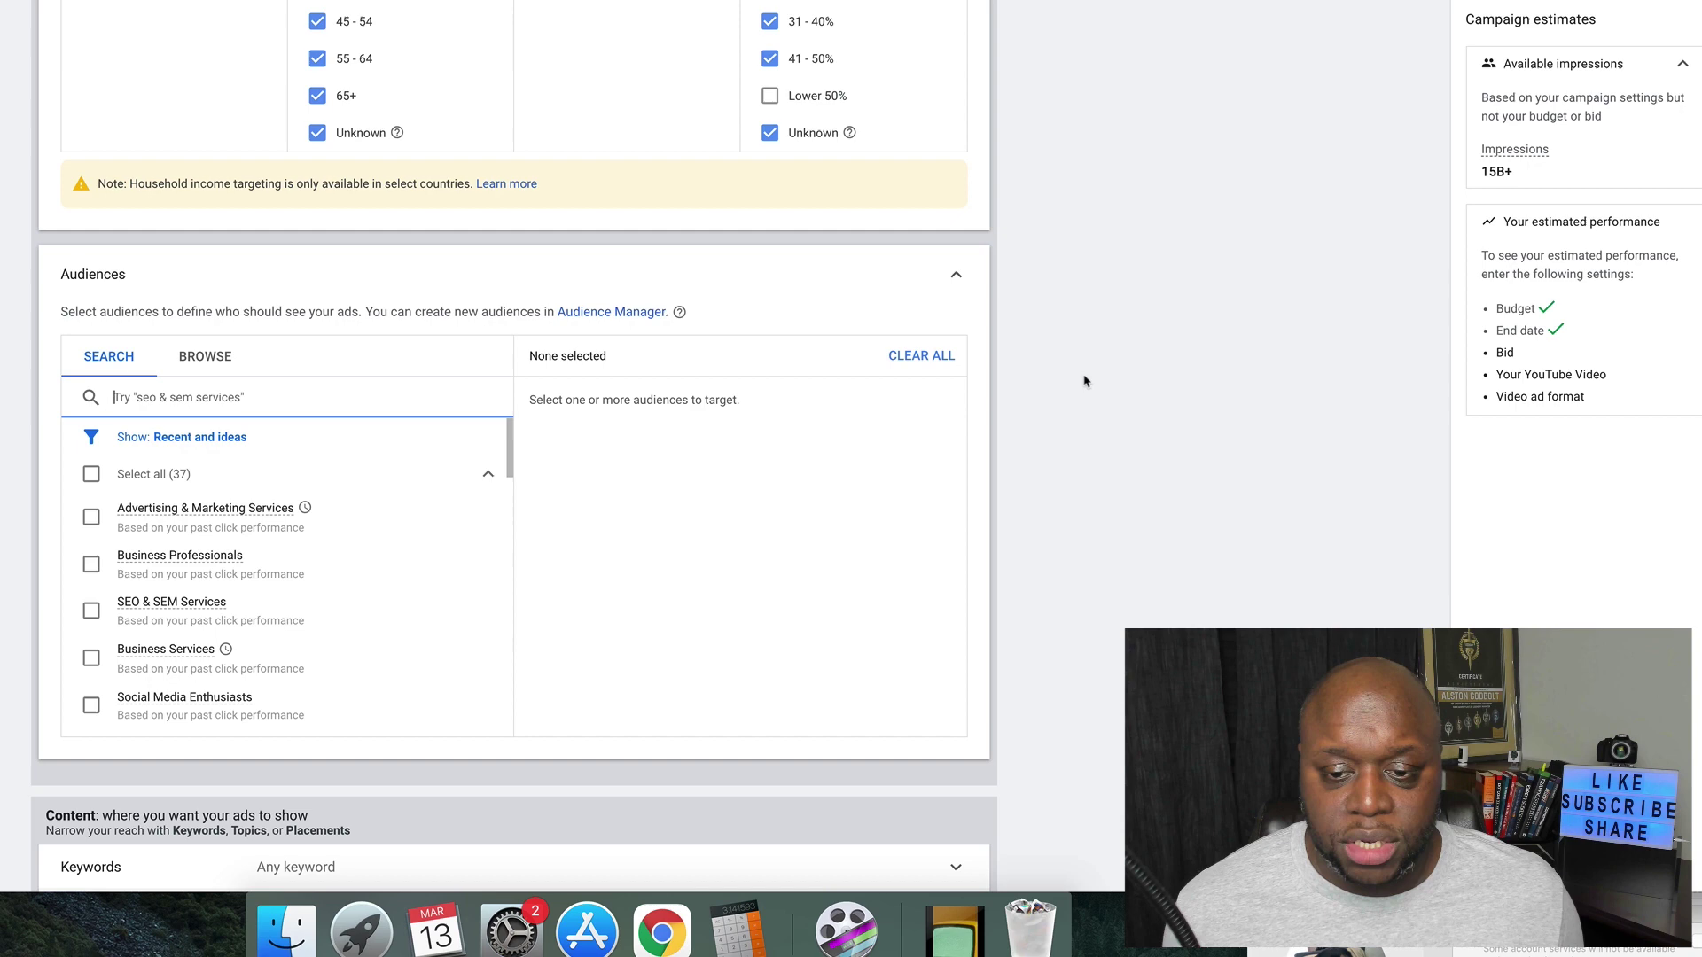
left_click(960, 274)
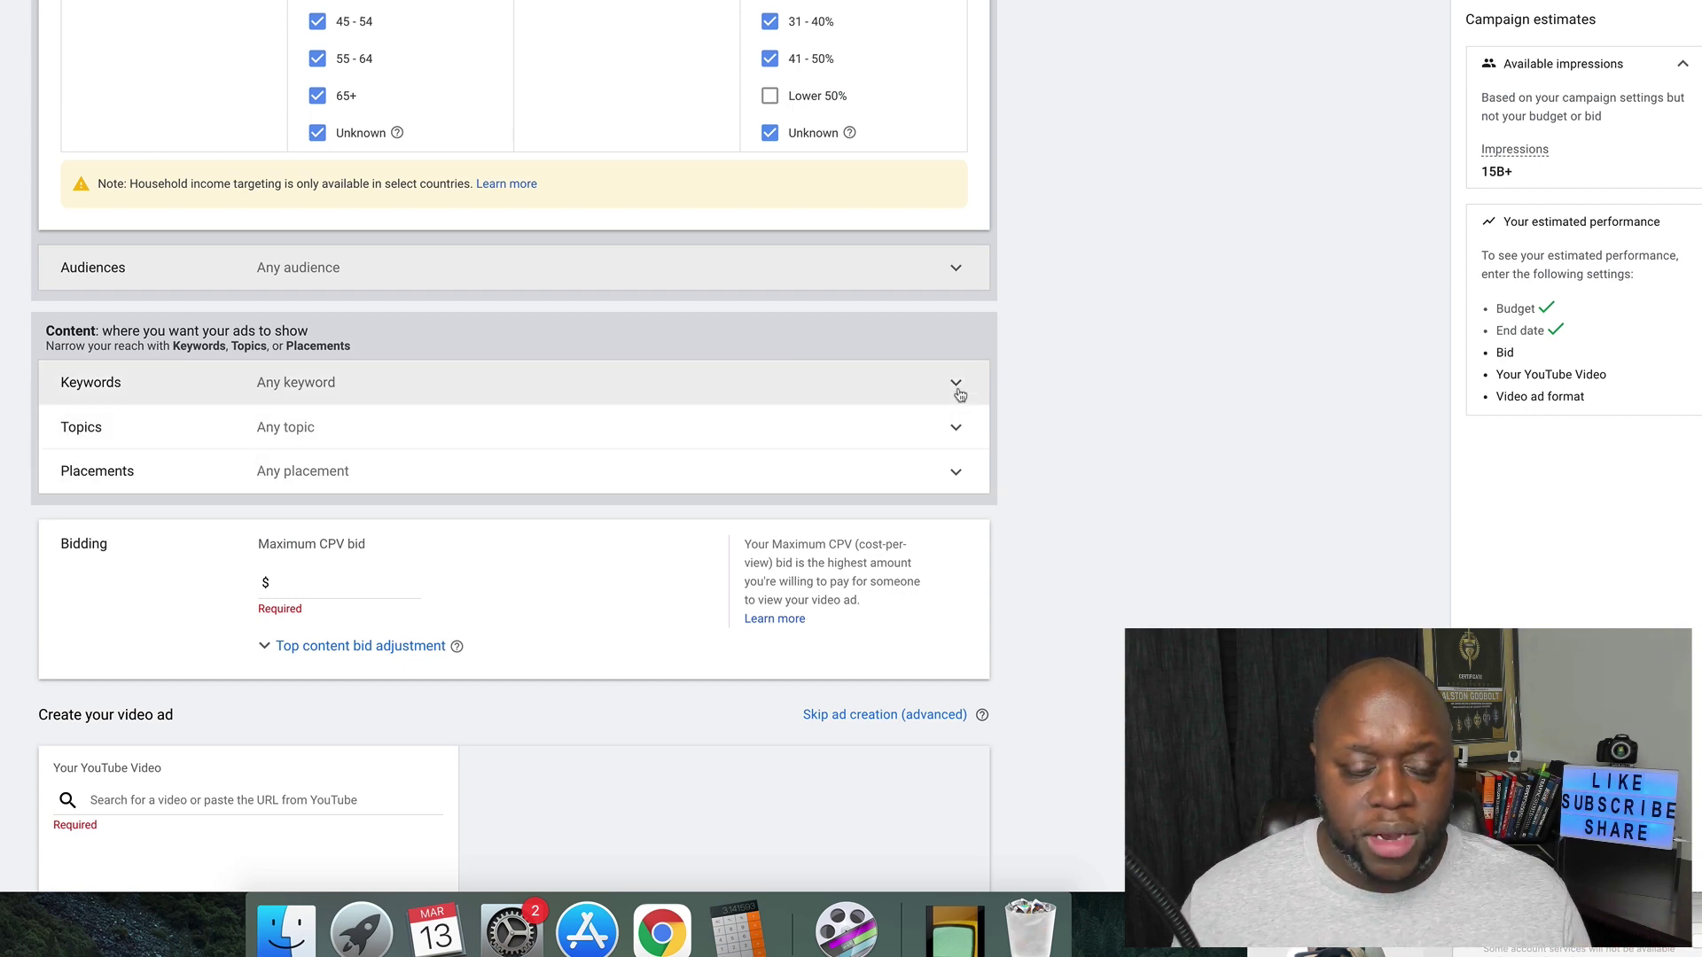
Add keywords '[KitchenAid Professional 600 Stand Mixer review]' and 'KitchenAid Professional 600 Stand Mixer'.
left_click(958, 391)
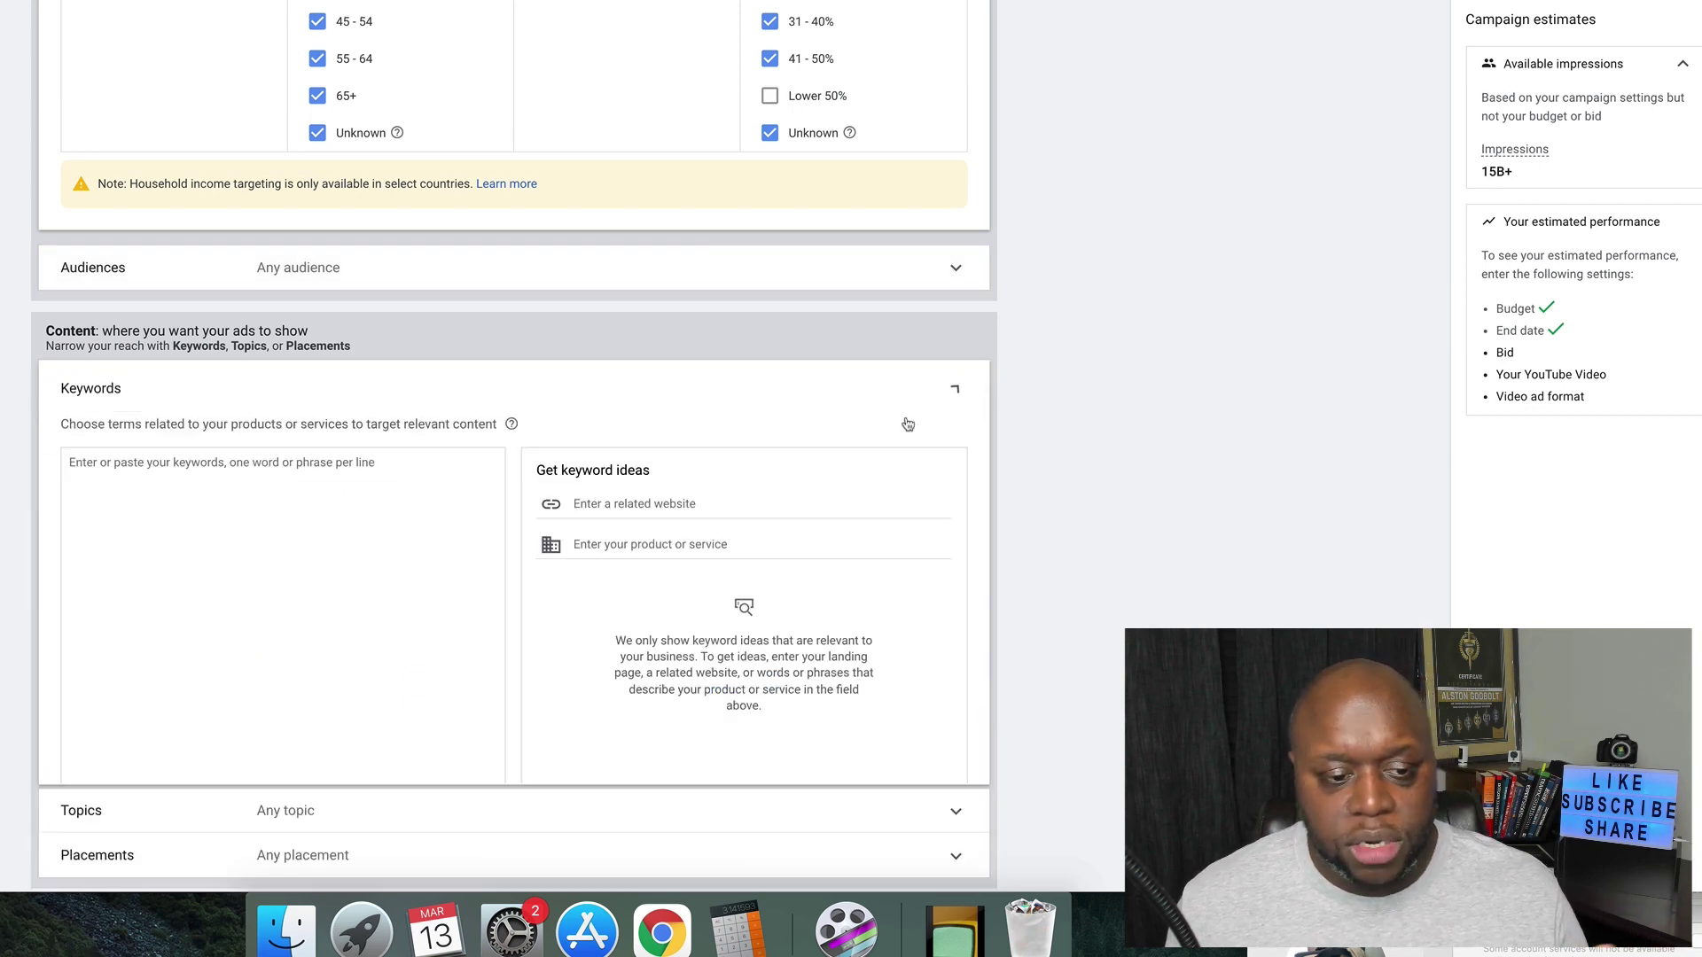
left_click(236, 479)
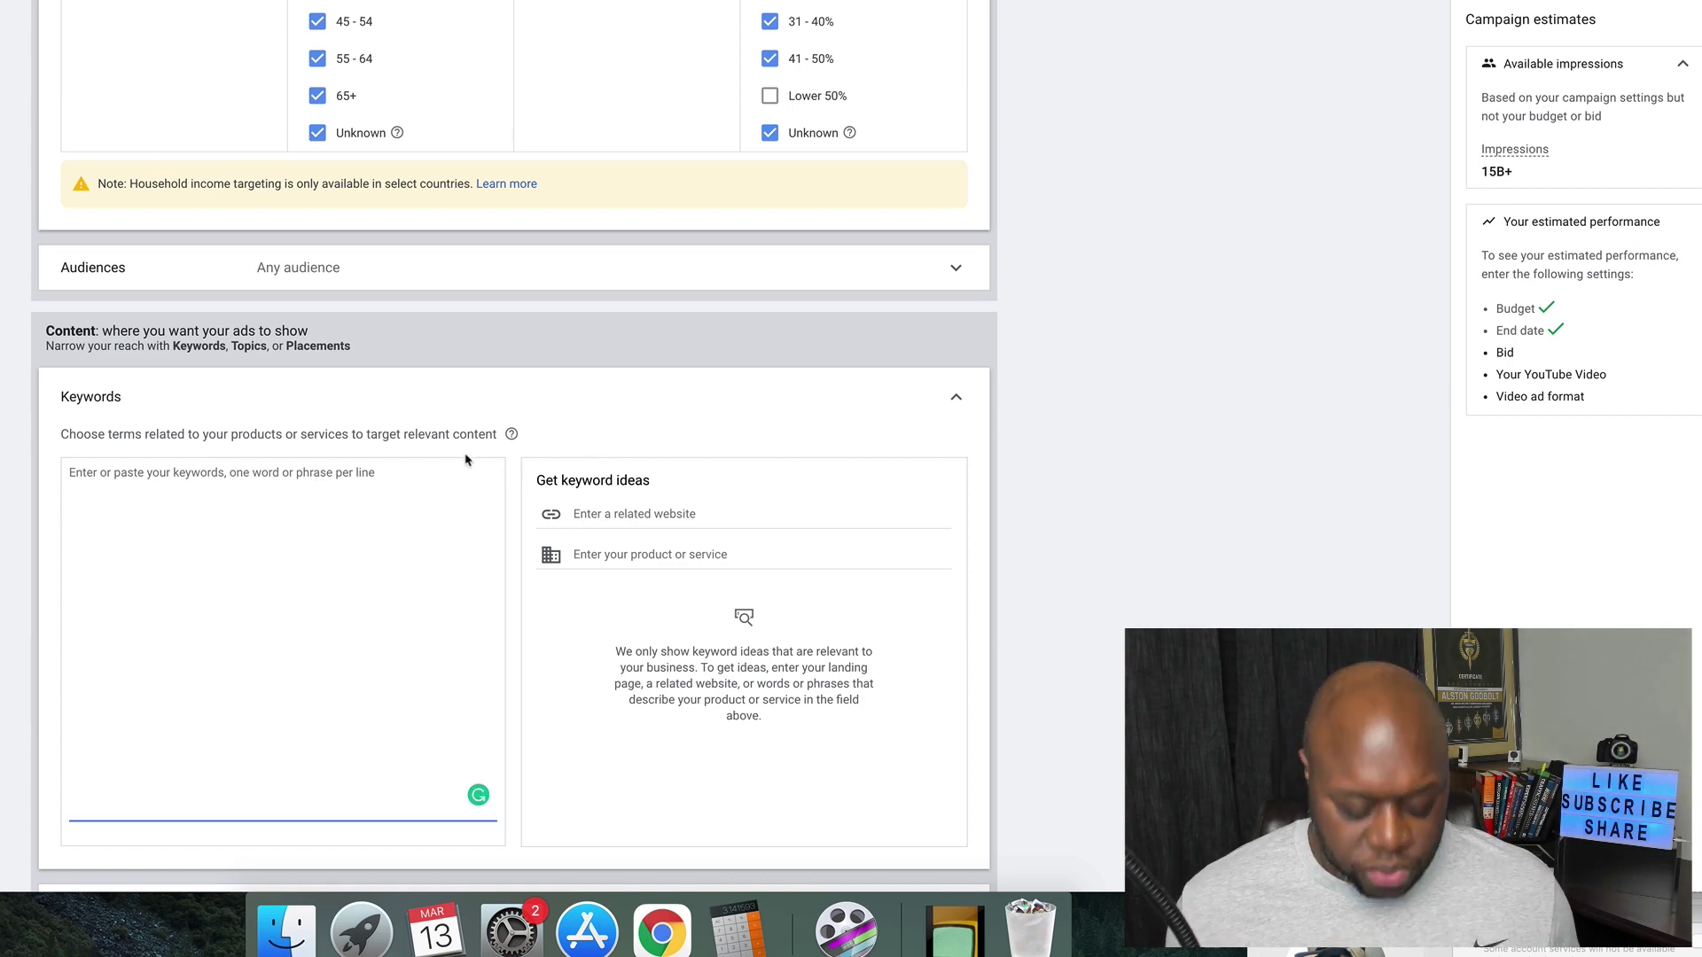
type("KitchenAid Professional 600 Stand Mixer")
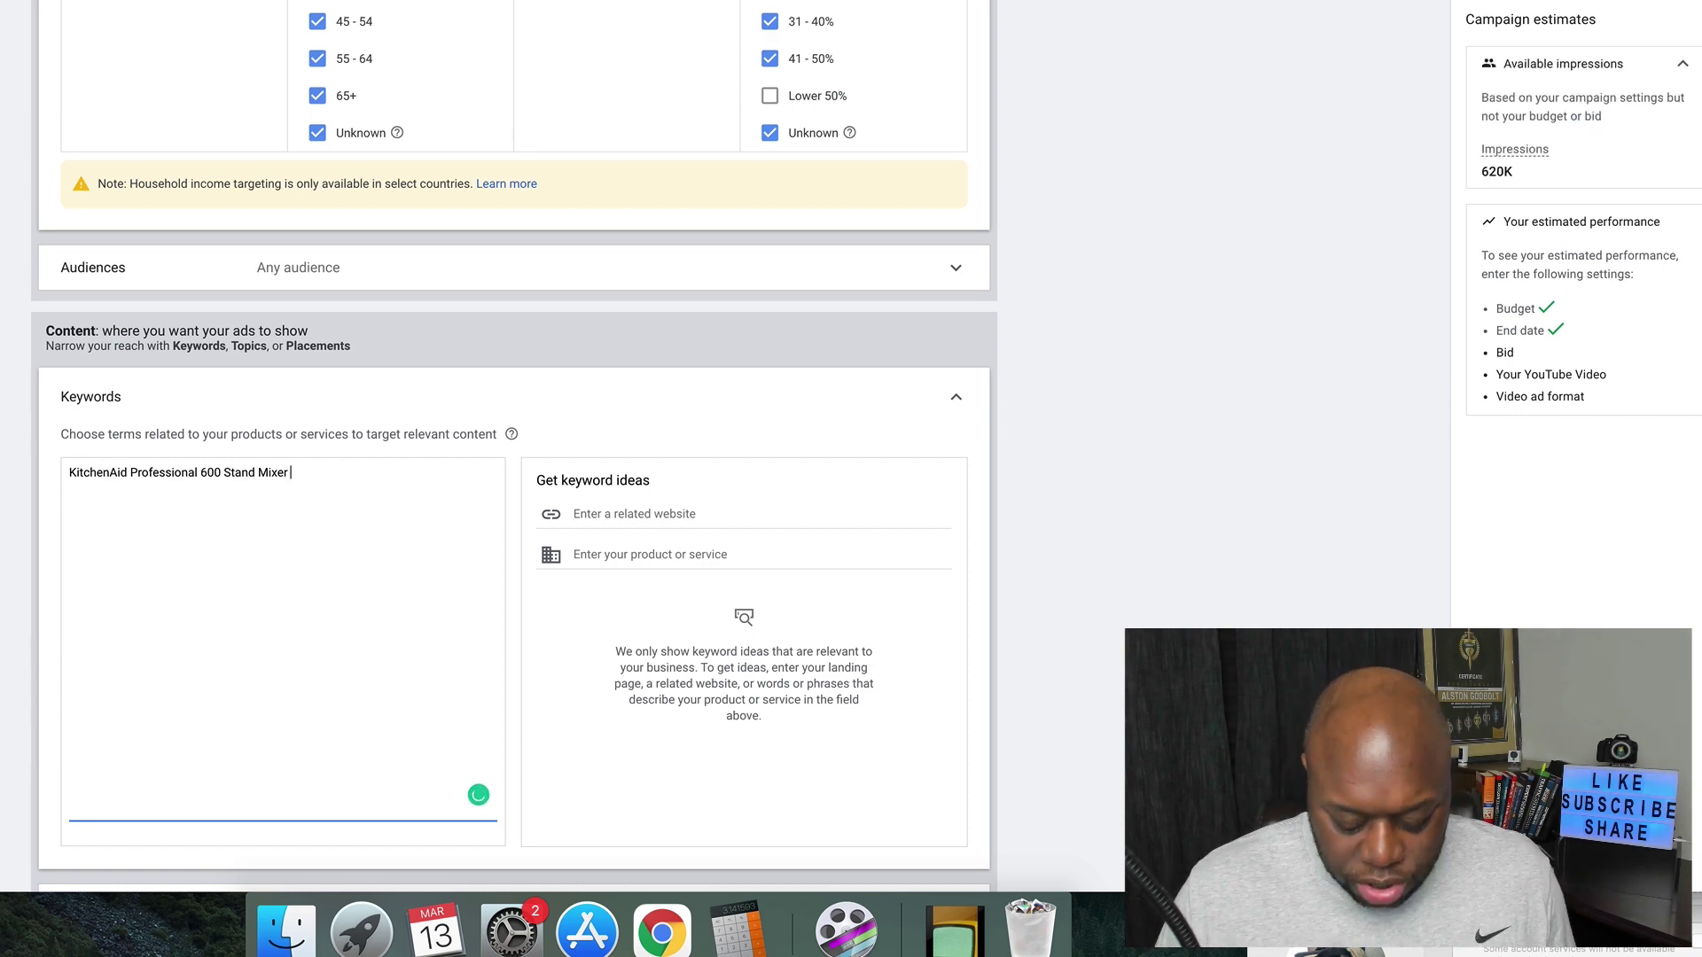
type("reviw")
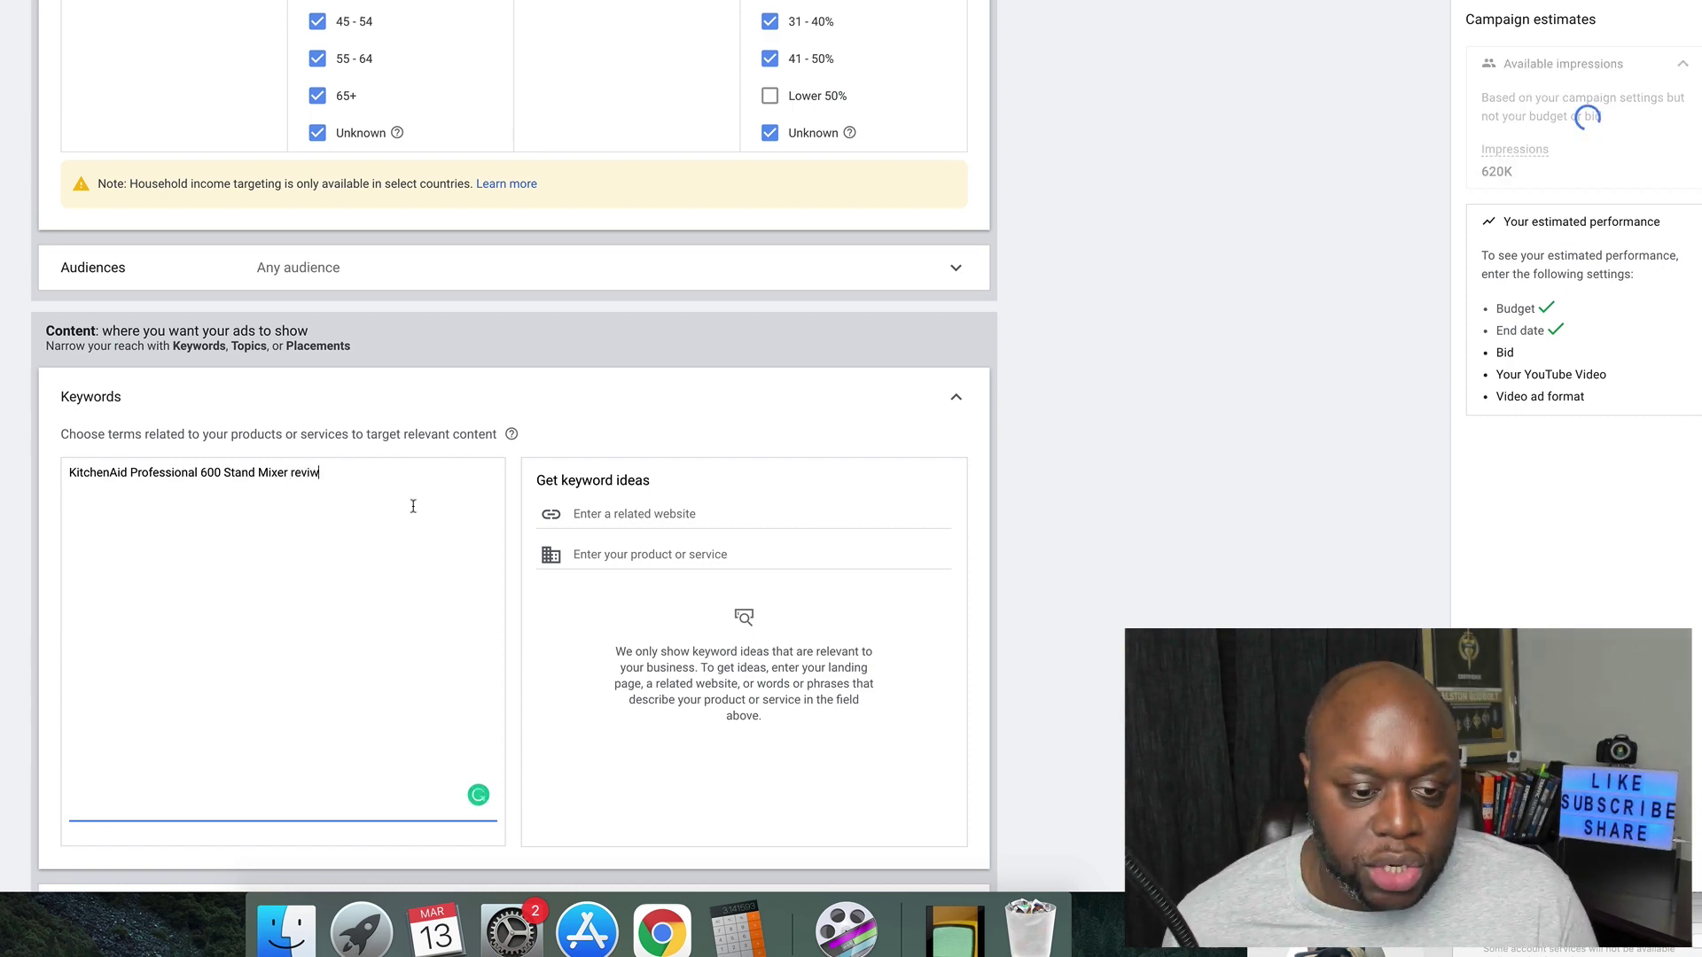
key("super+Left")
type("[")
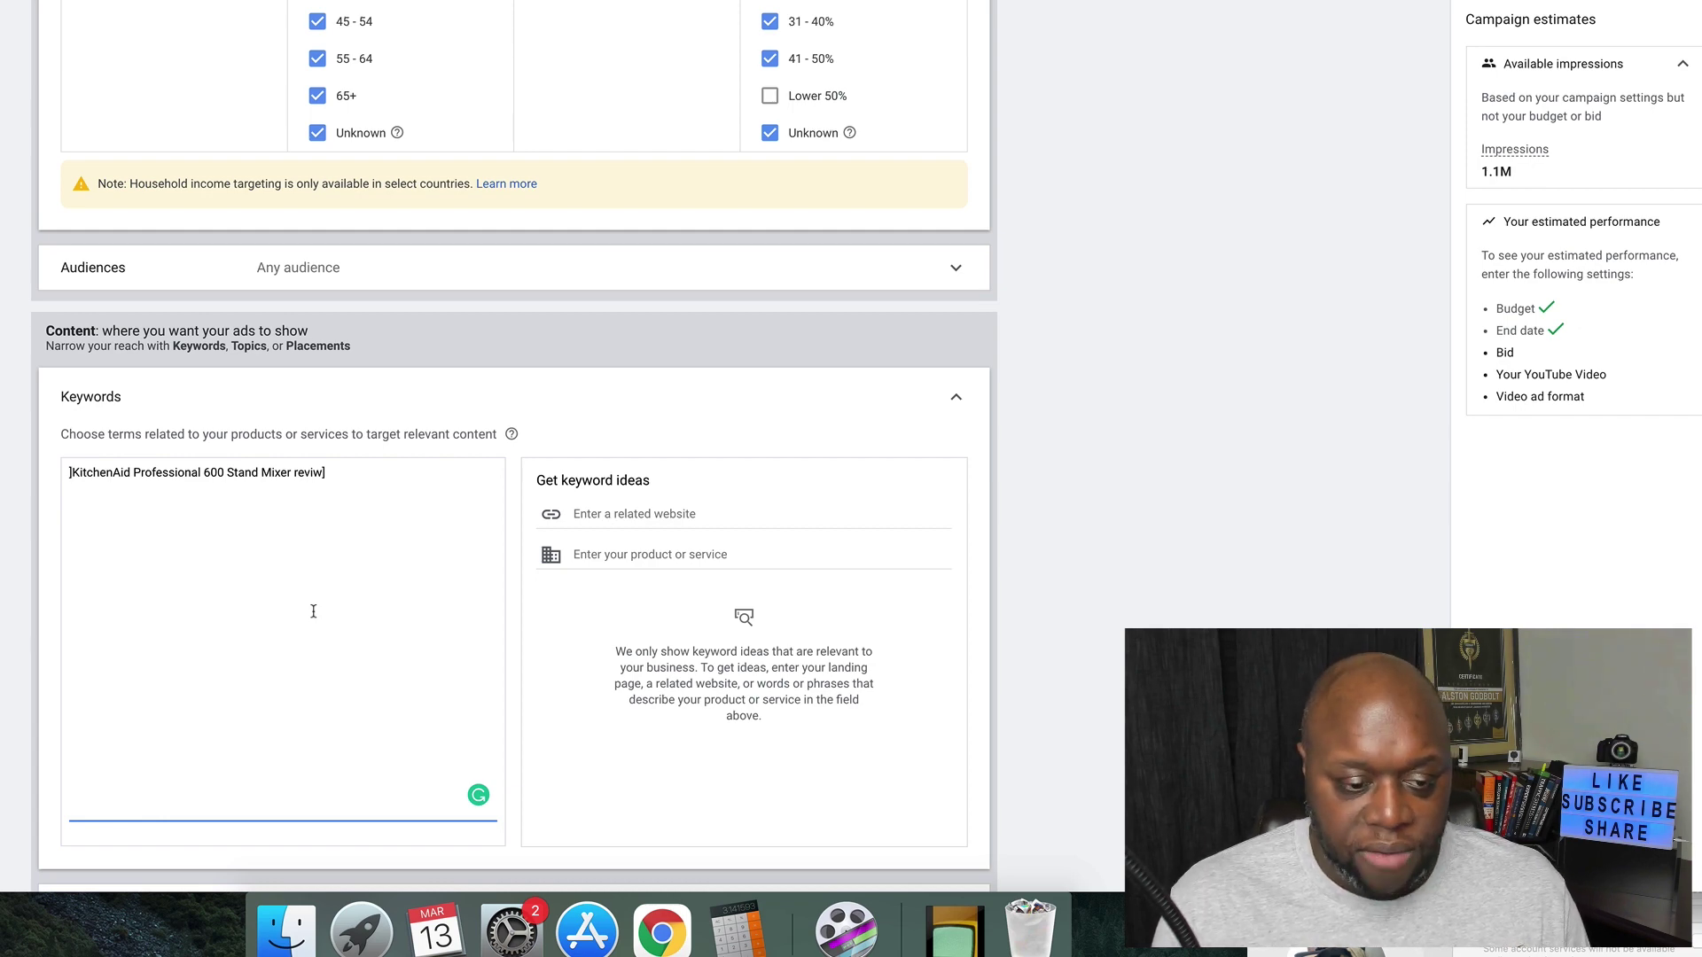
left_click(392, 489)
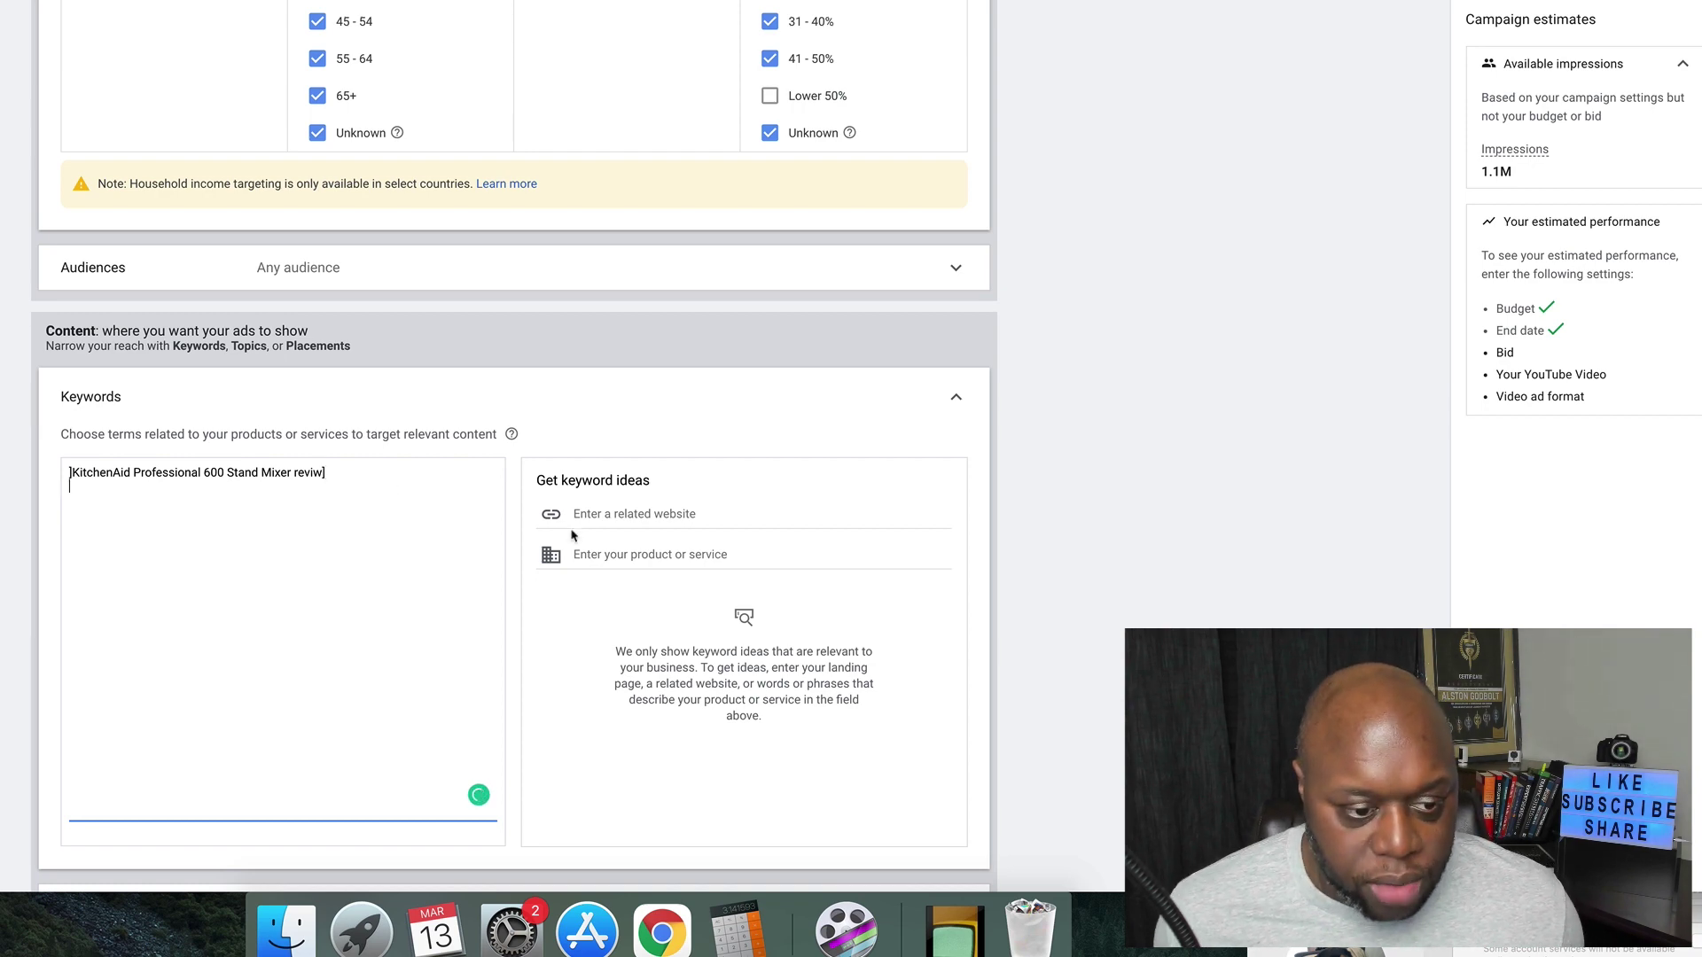
type("KitchenAid Professional 600 Stand Mixer")
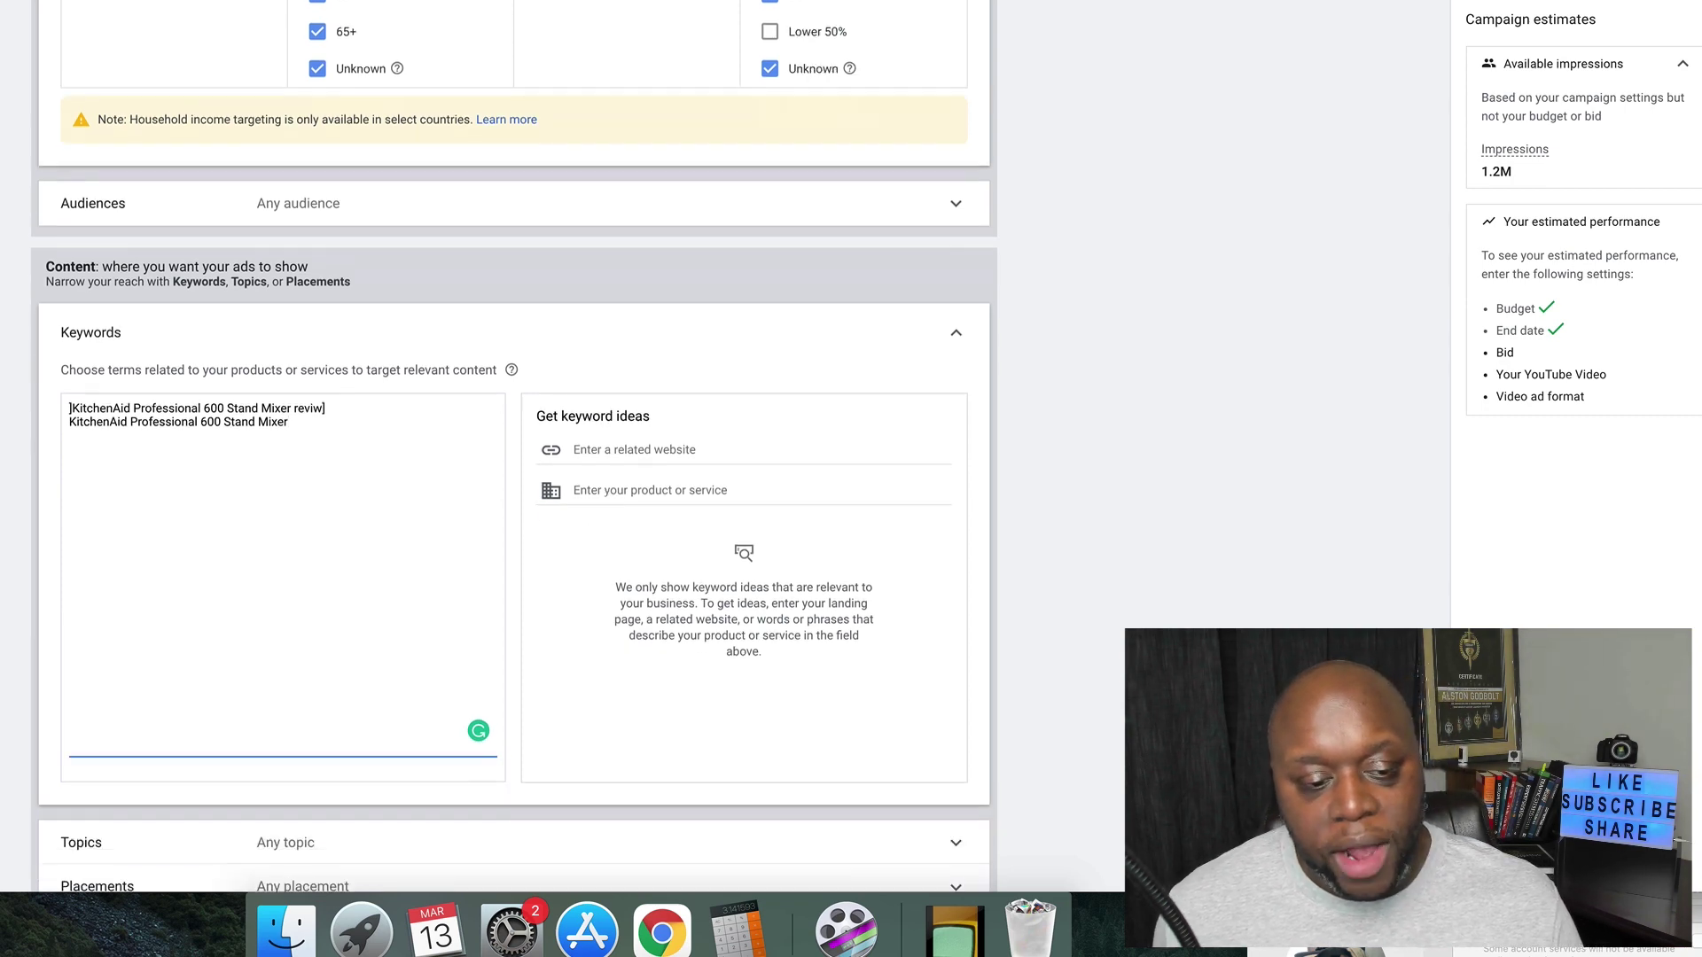
scroll(520, 601, "down", 5)
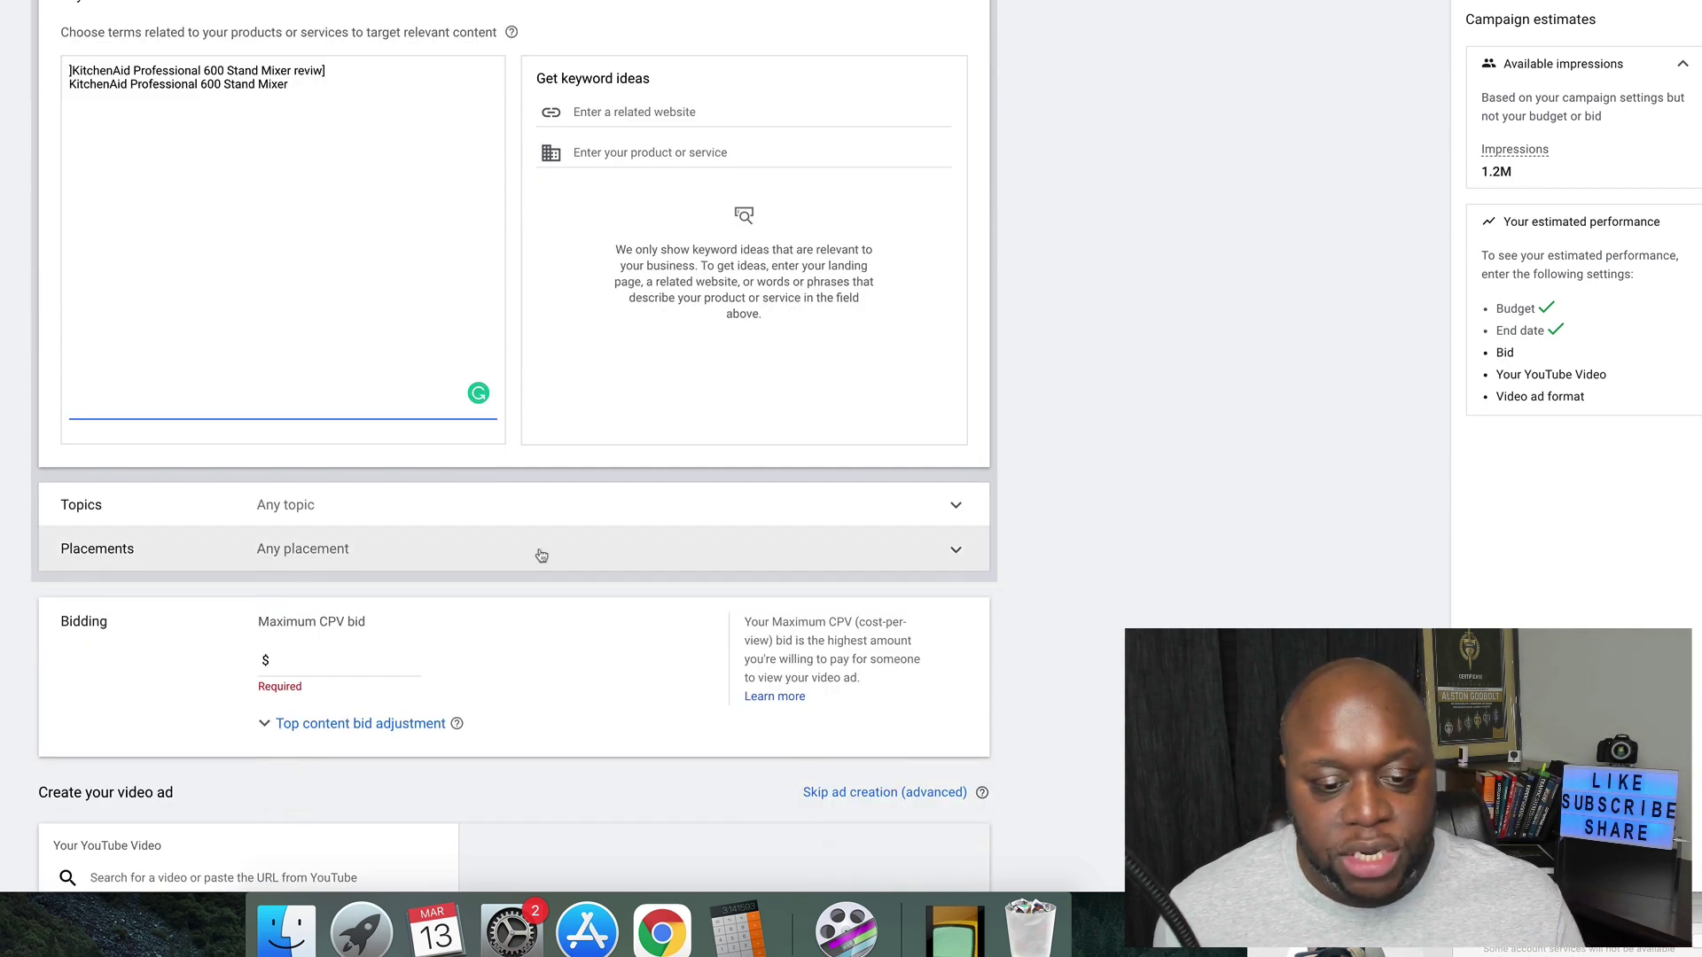
Expand Placements and search for 'best stand mixer'.
left_click(541, 555)
scroll(342, 632, "down", 2)
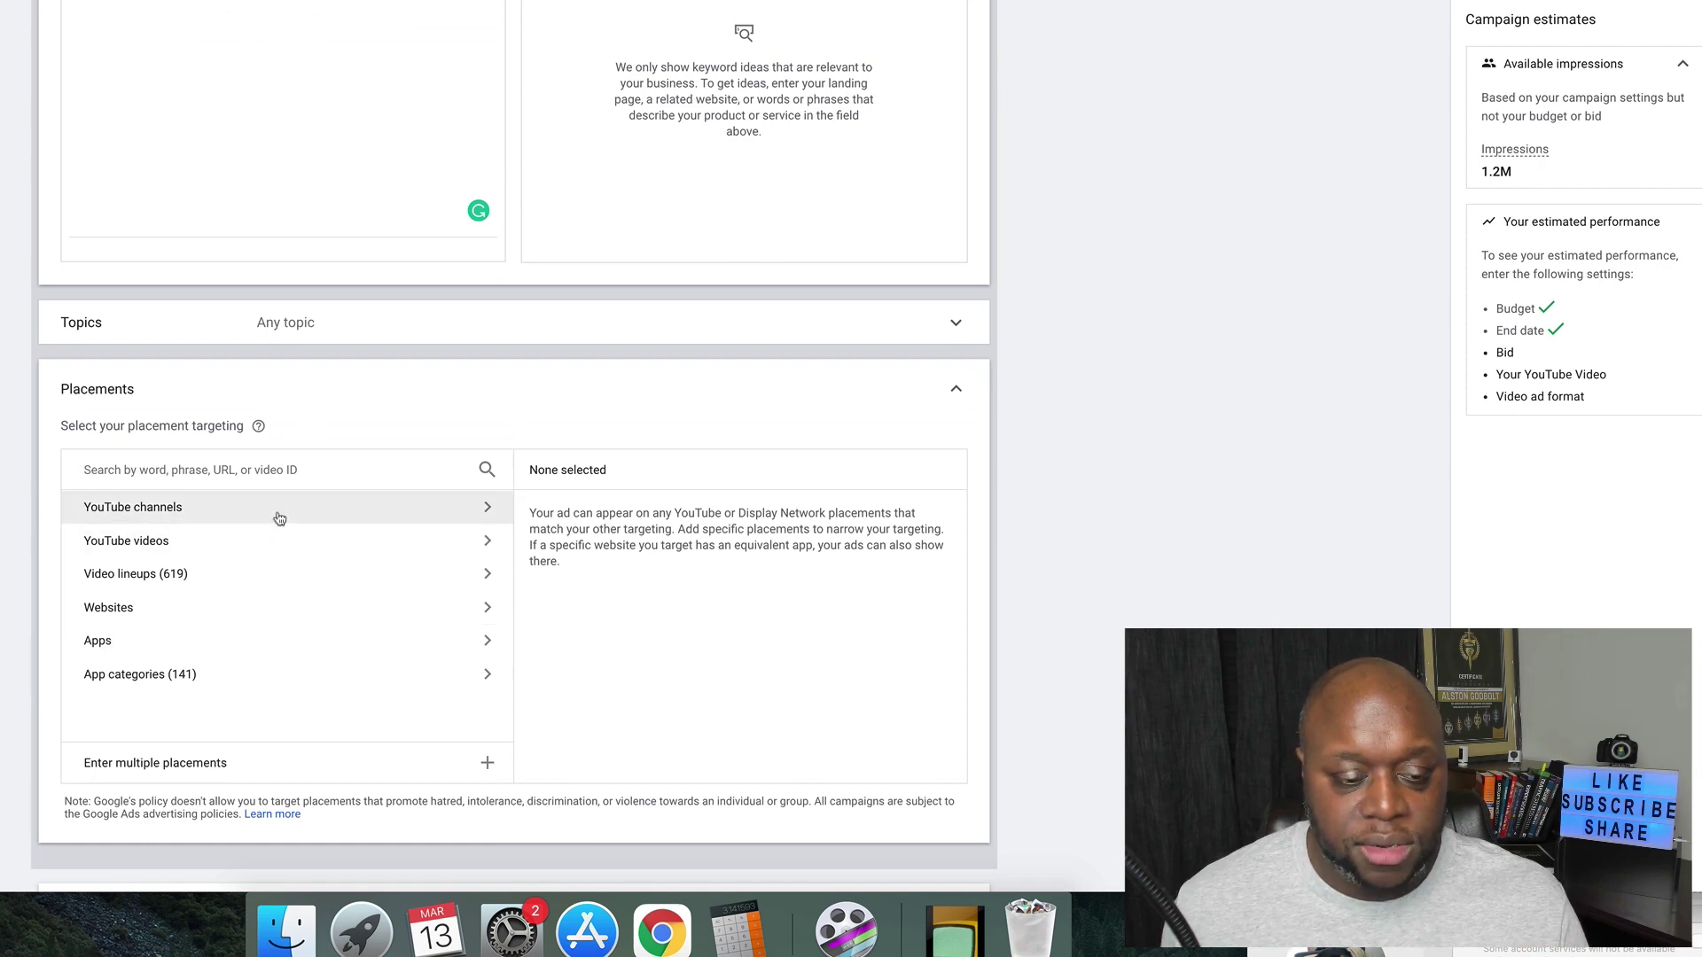
left_click(140, 479)
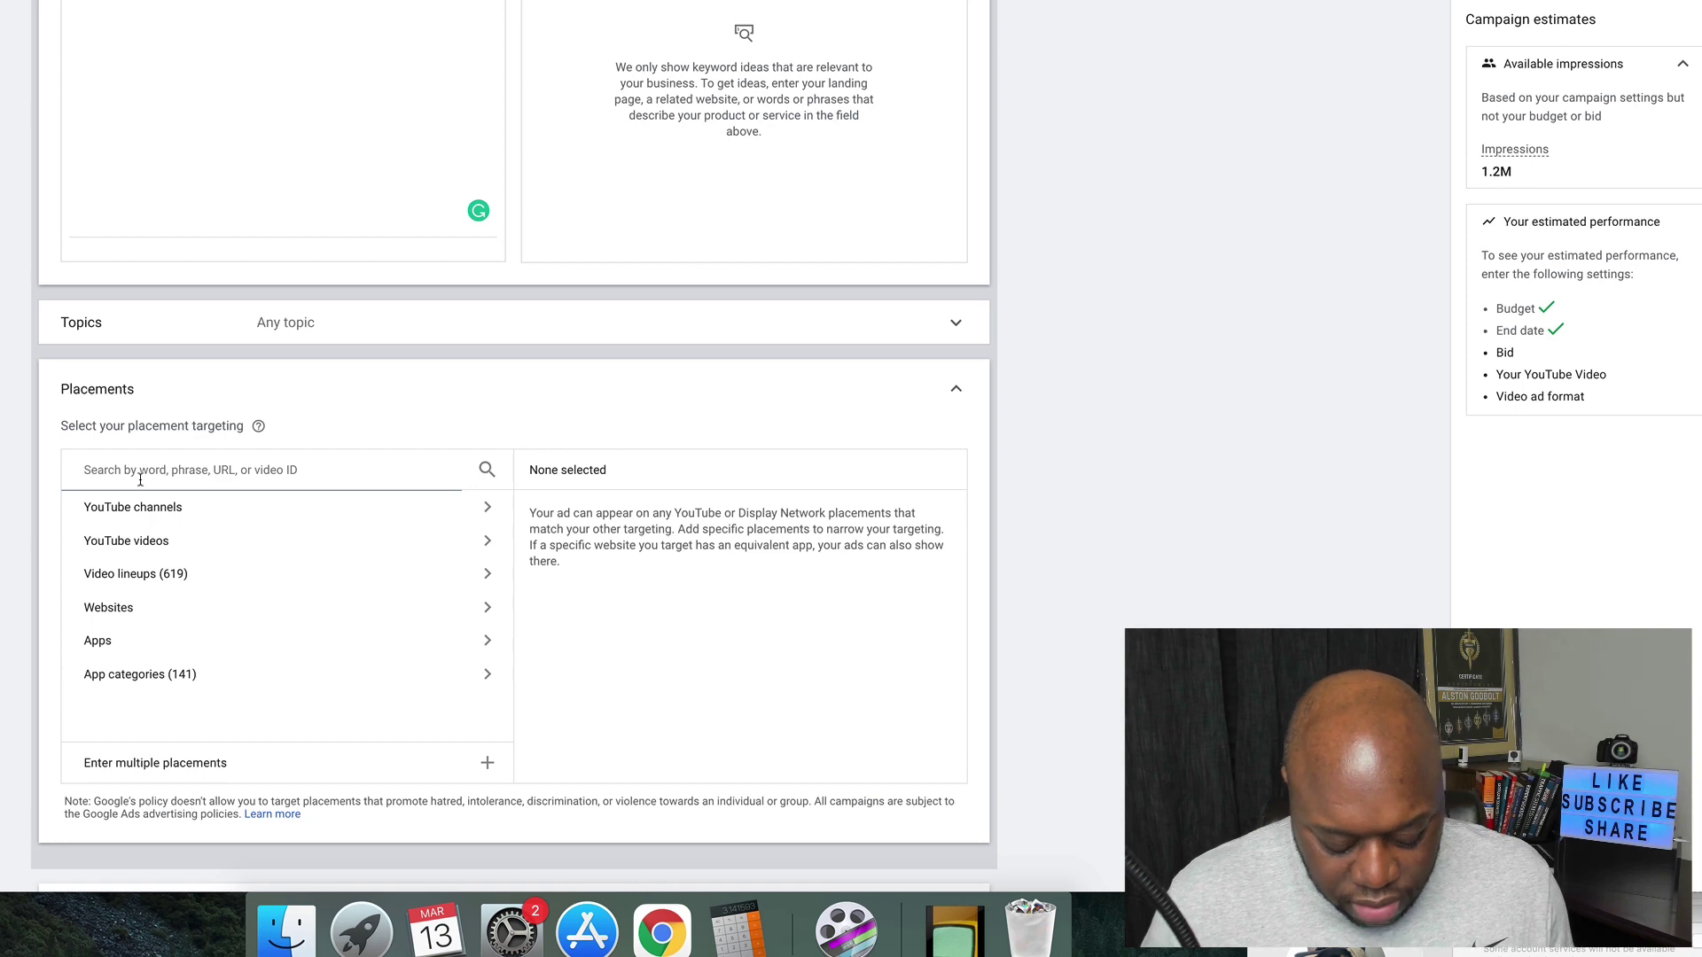
type("best stand")
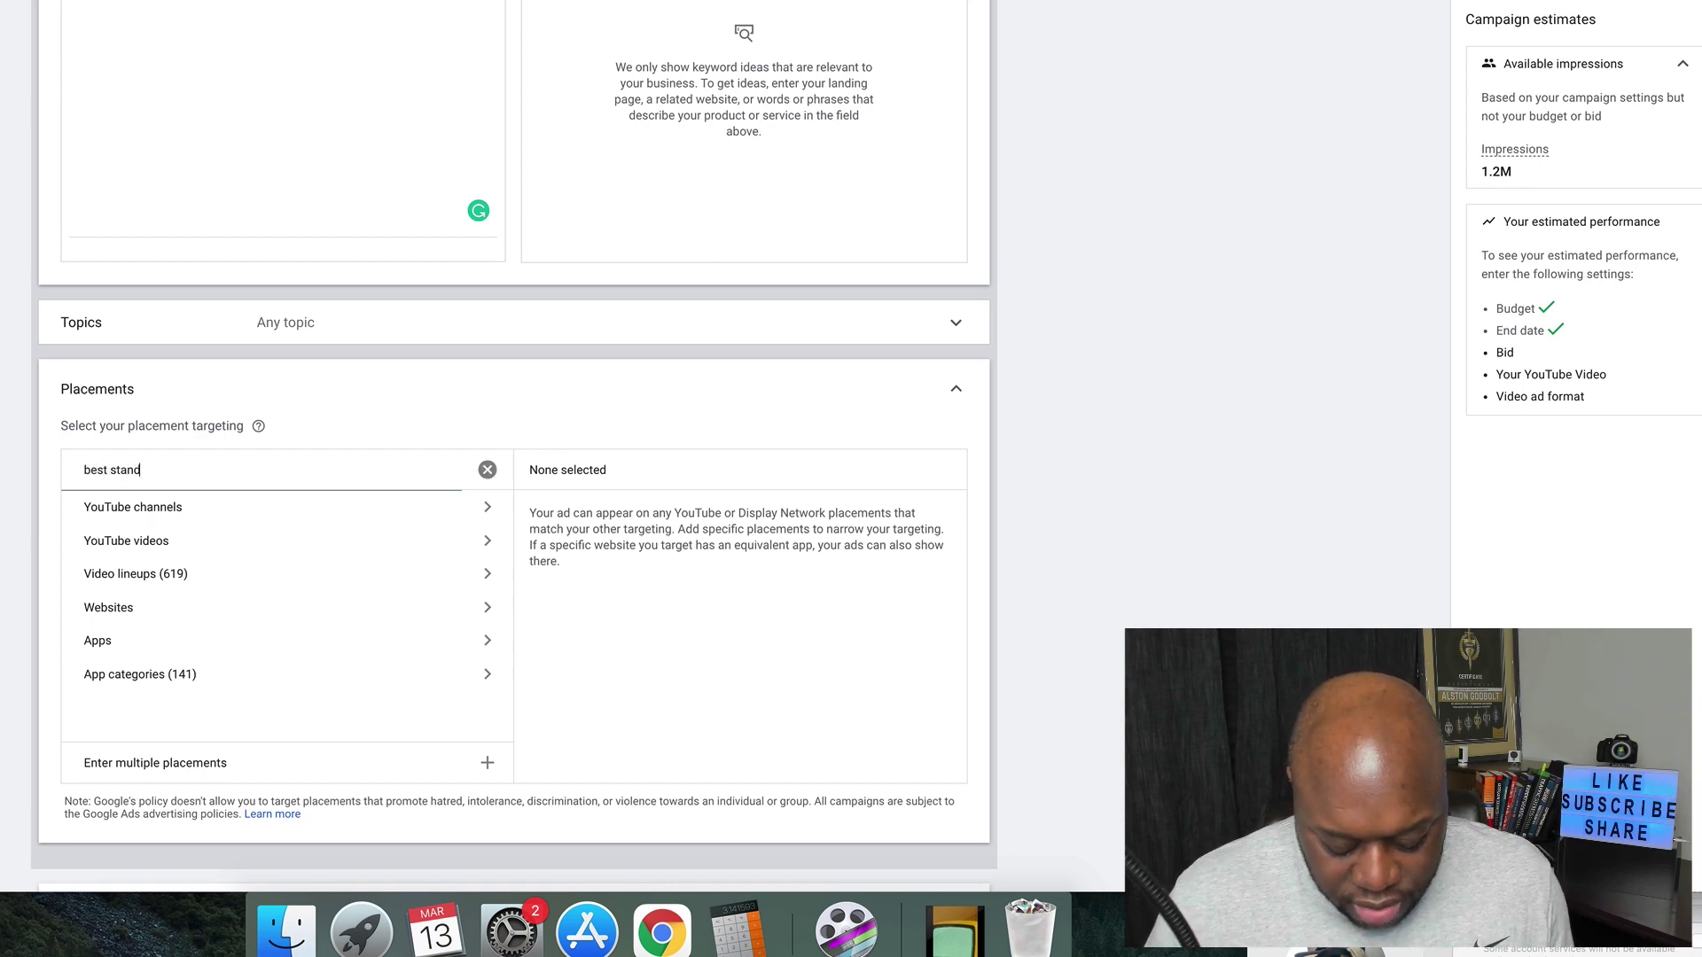
type(" mixer")
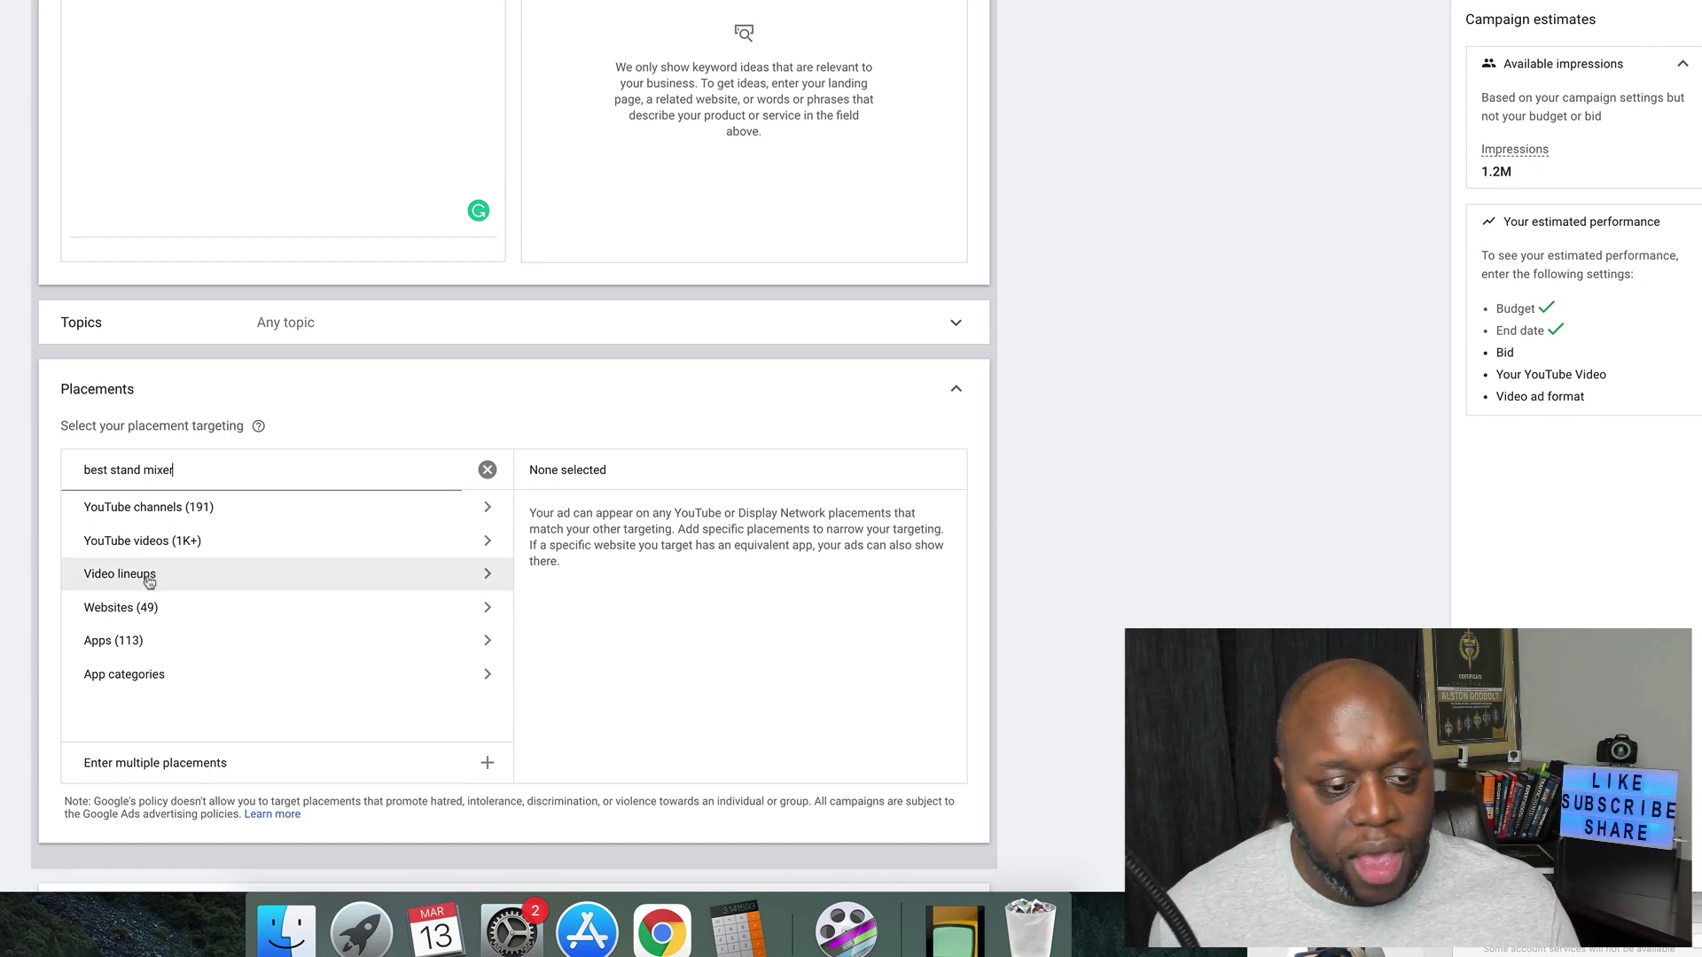
Tick the three YouTube video results: 5 Best Stand Mixers 2020, Equipment Review, STAND MIXER REVIEW!
left_click(197, 548)
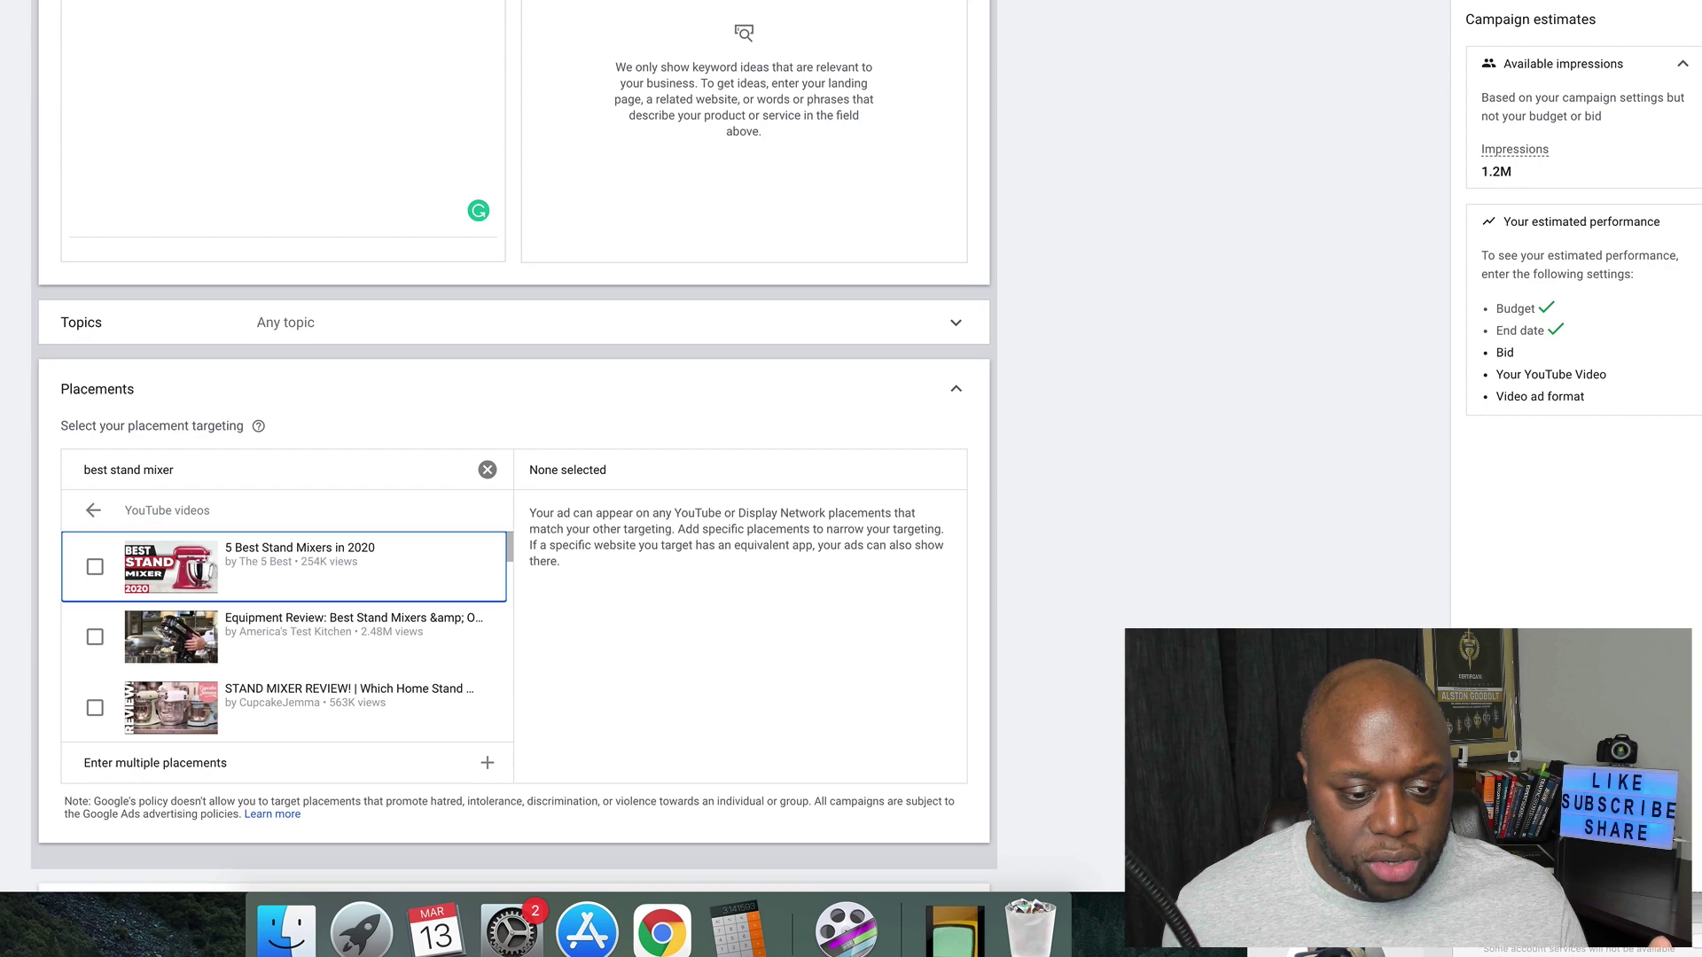
left_click(95, 567)
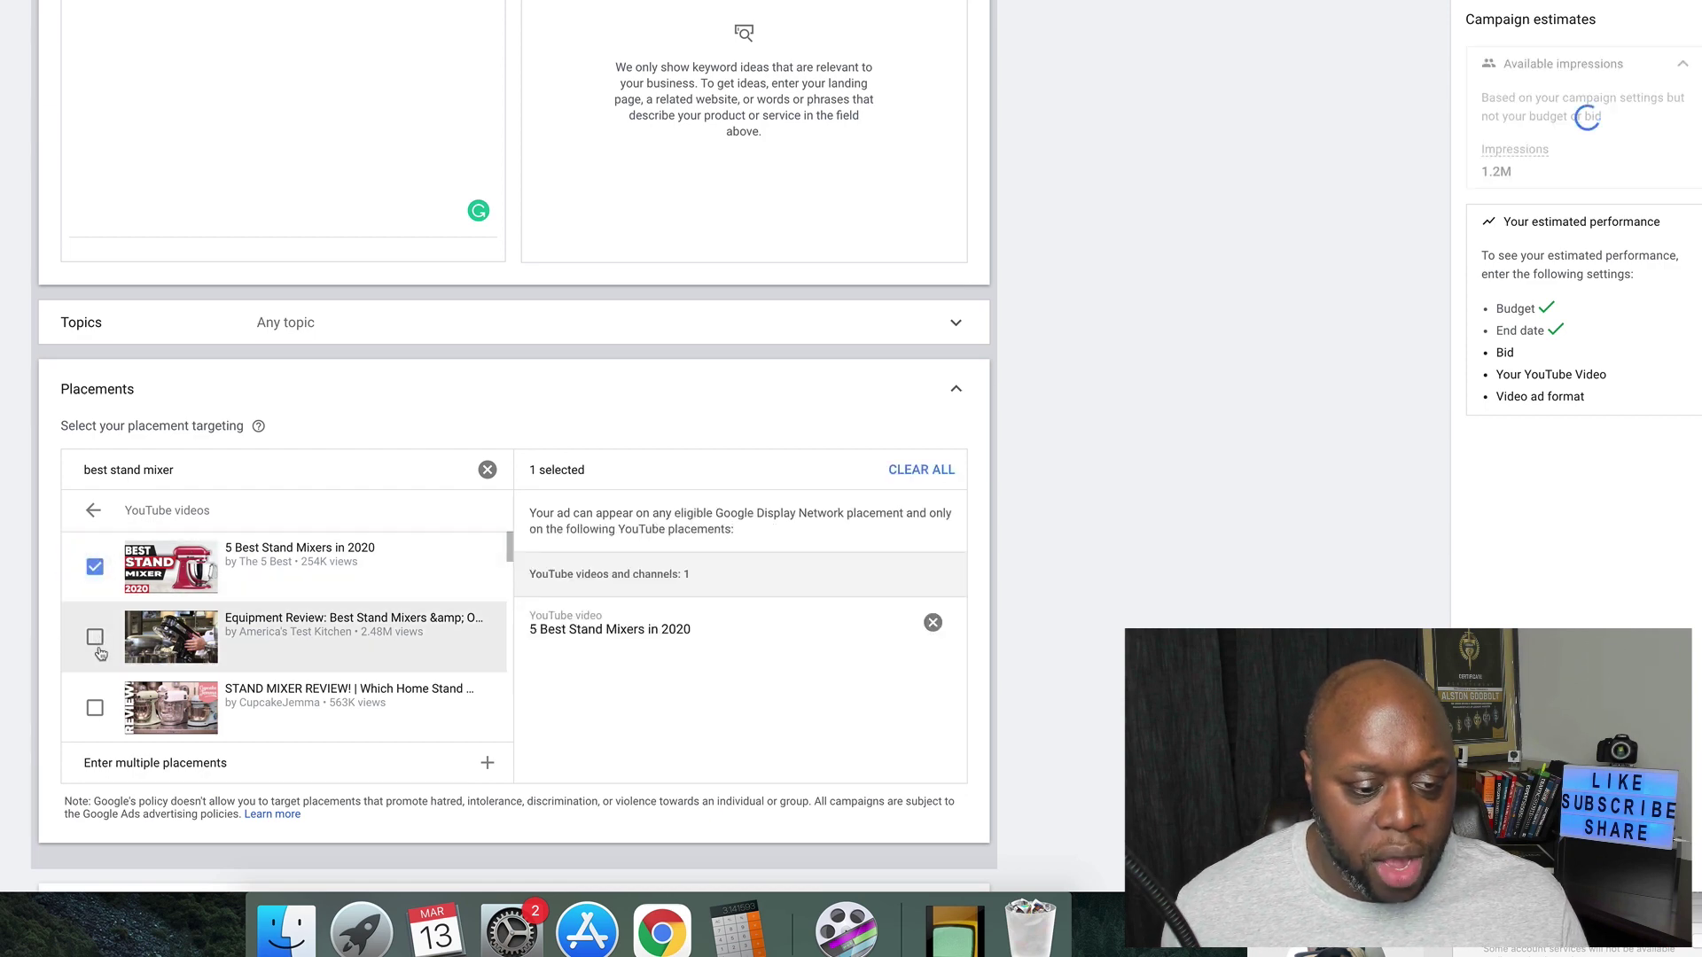
left_click(95, 636)
left_click(95, 707)
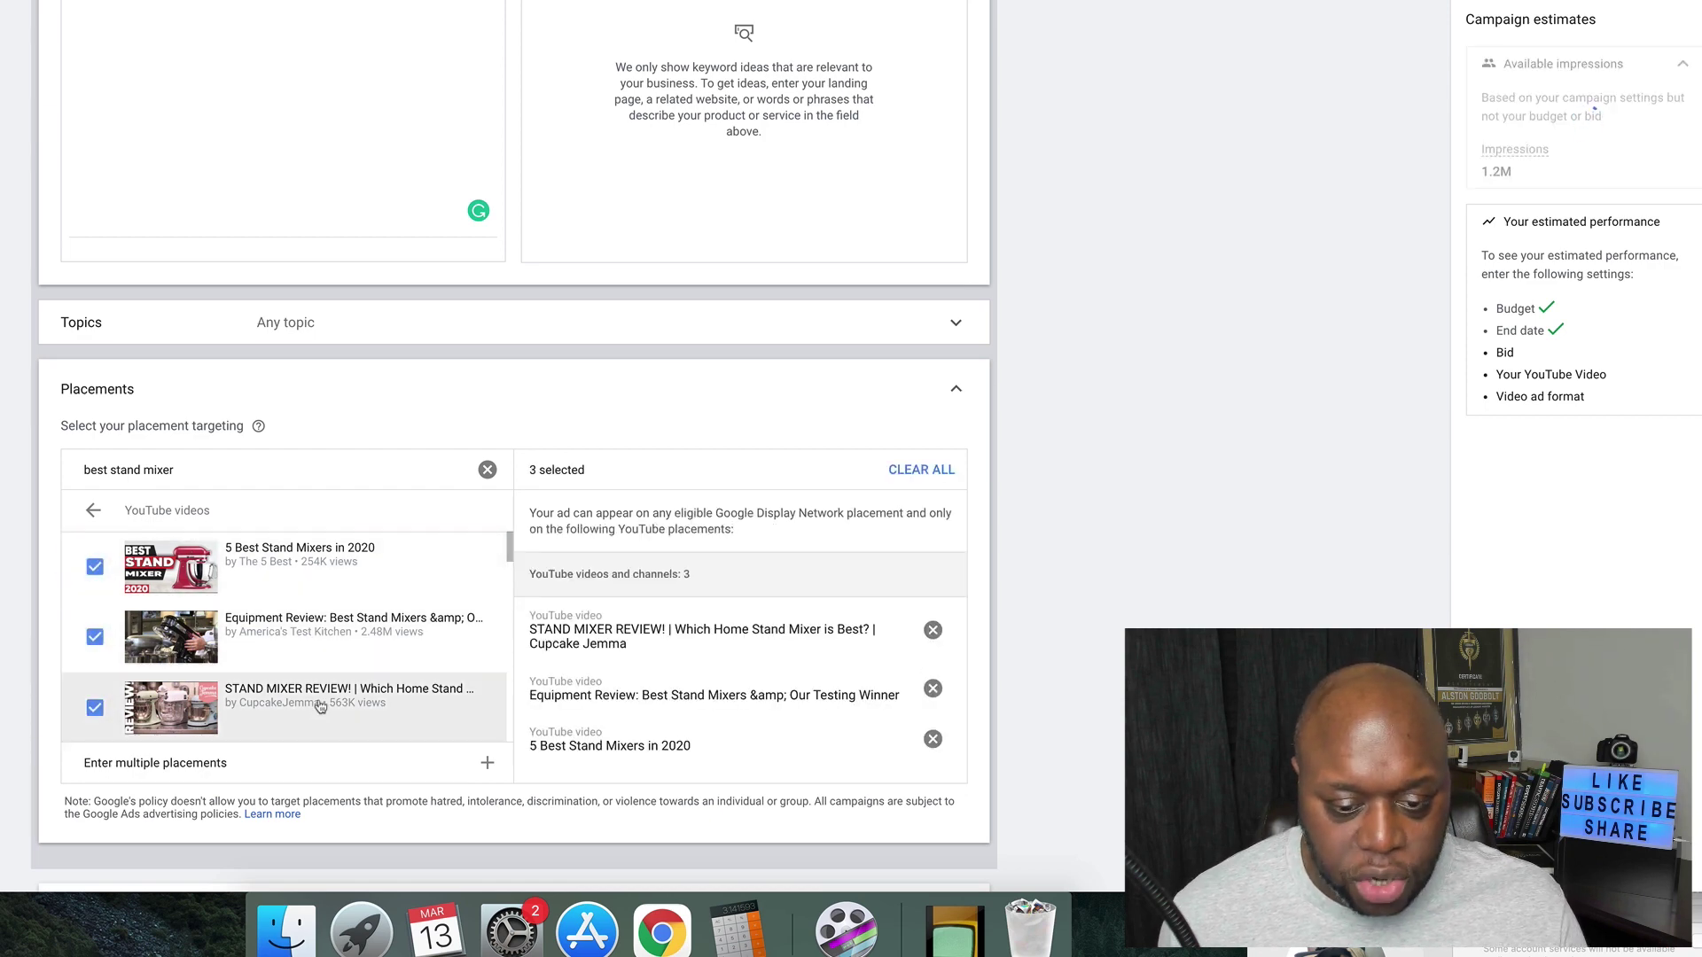
scroll(359, 691, "up", 2)
scroll(359, 691, "up", 3)
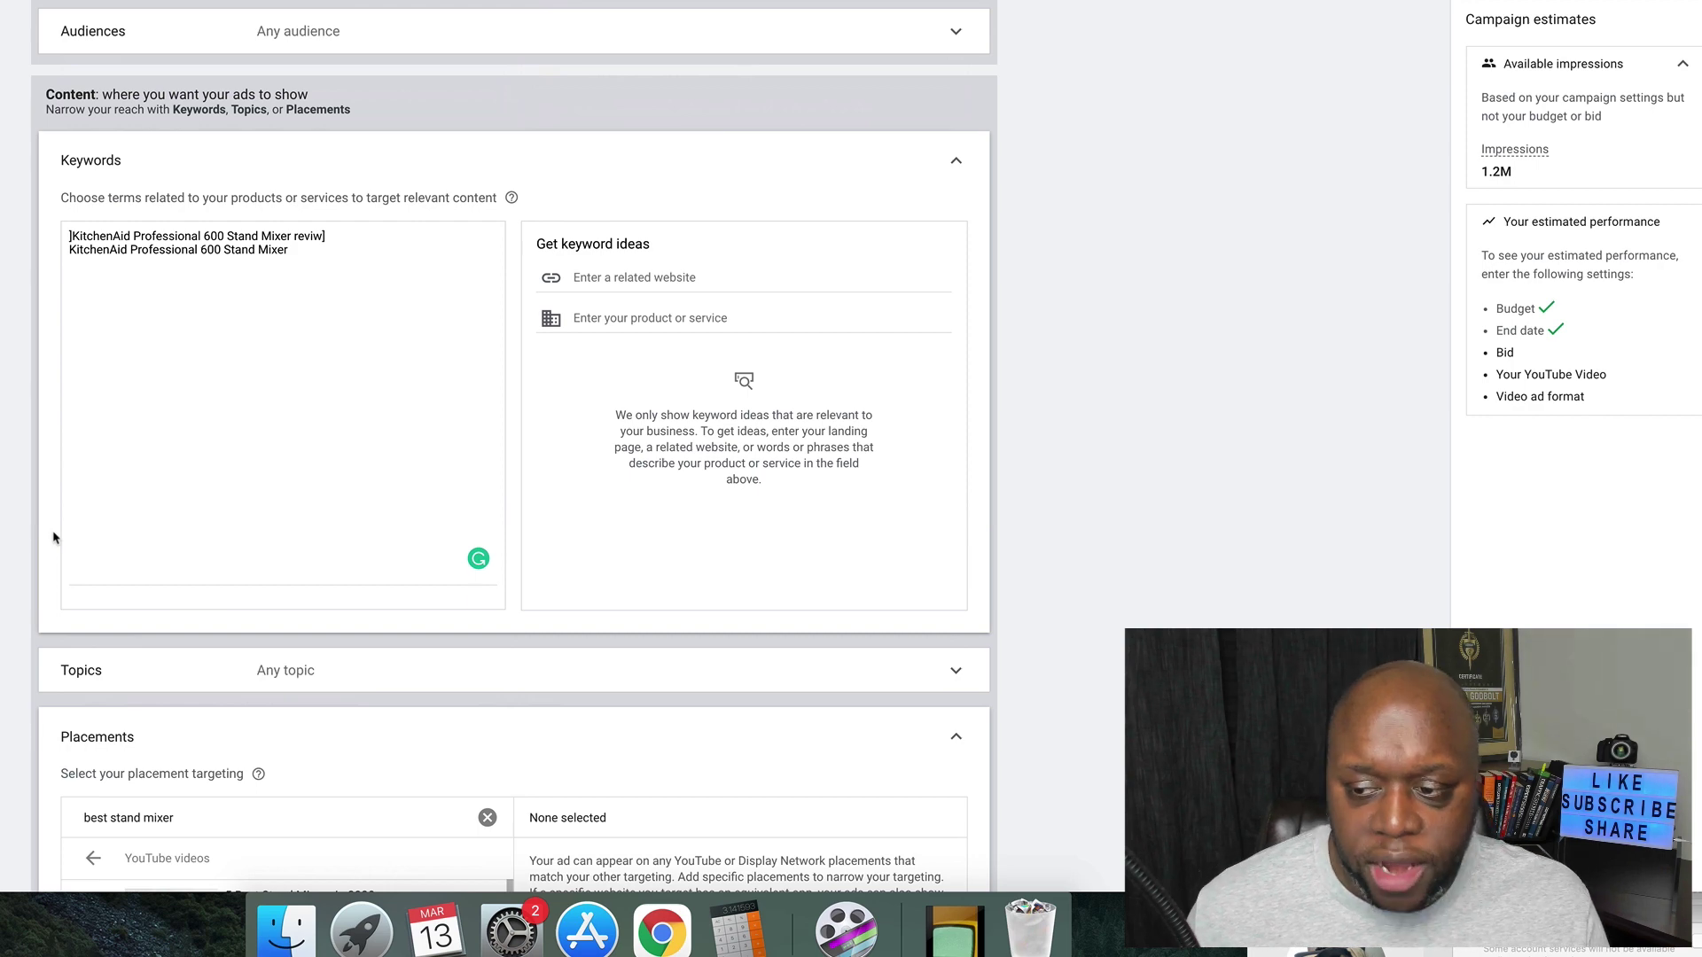
Add a third keyword line reading "best stand mixer 2021" in quotes.
left_click(332, 258)
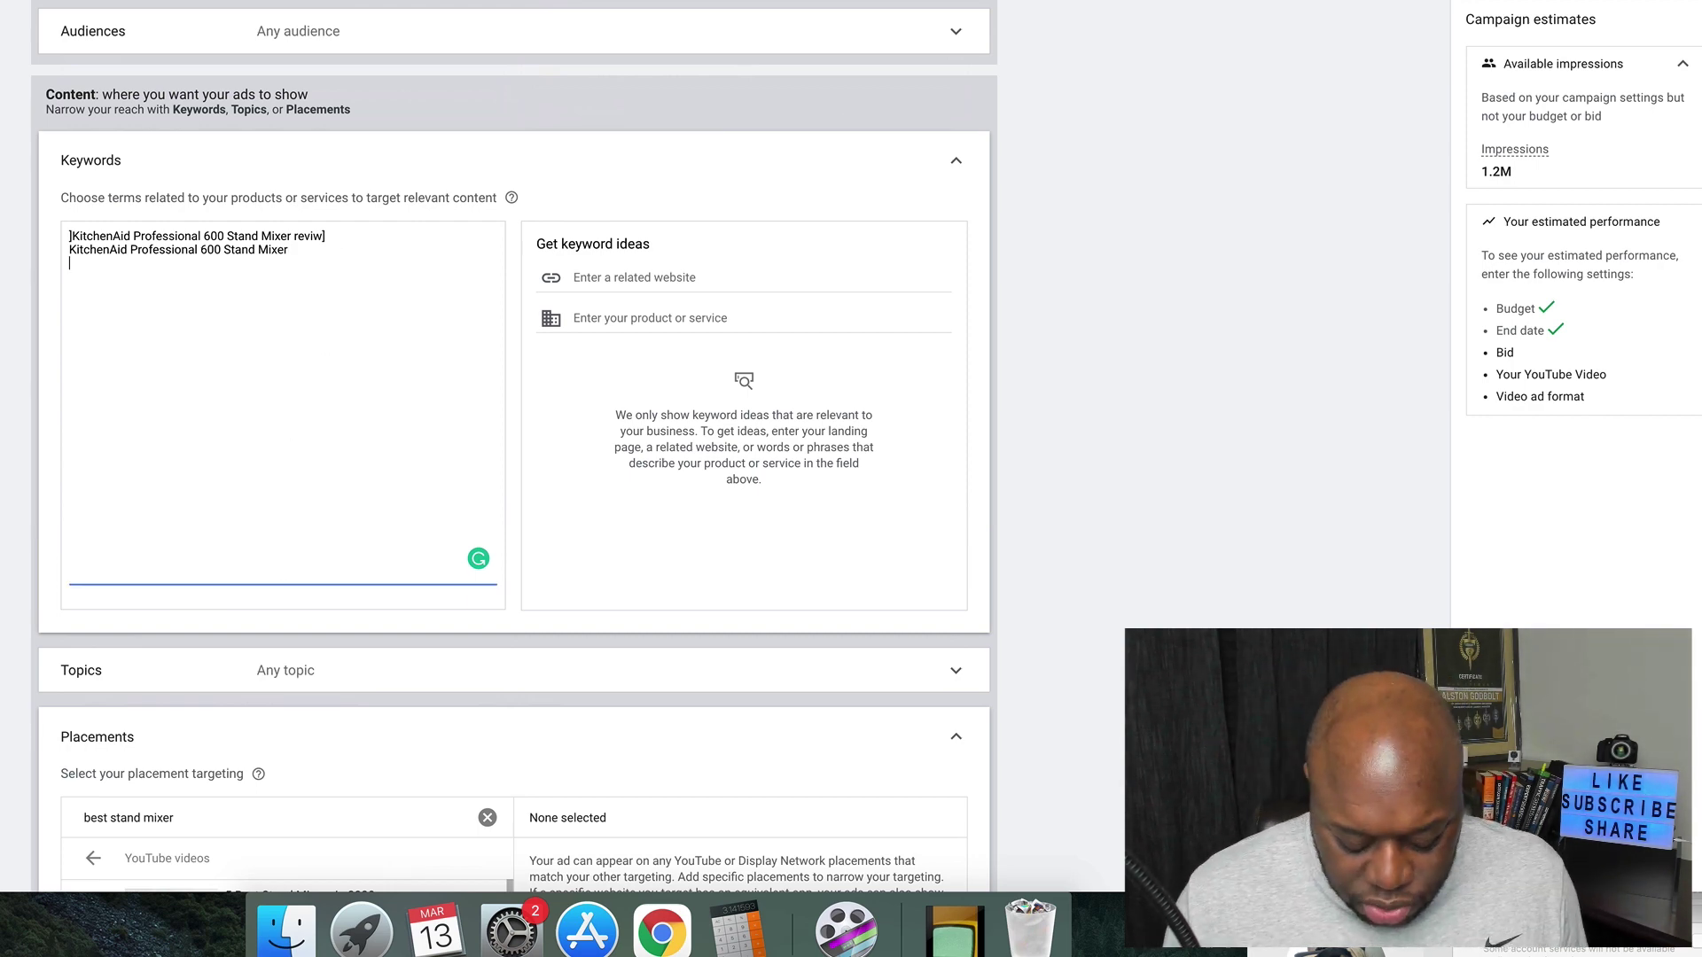
key("Return")
type("best ")
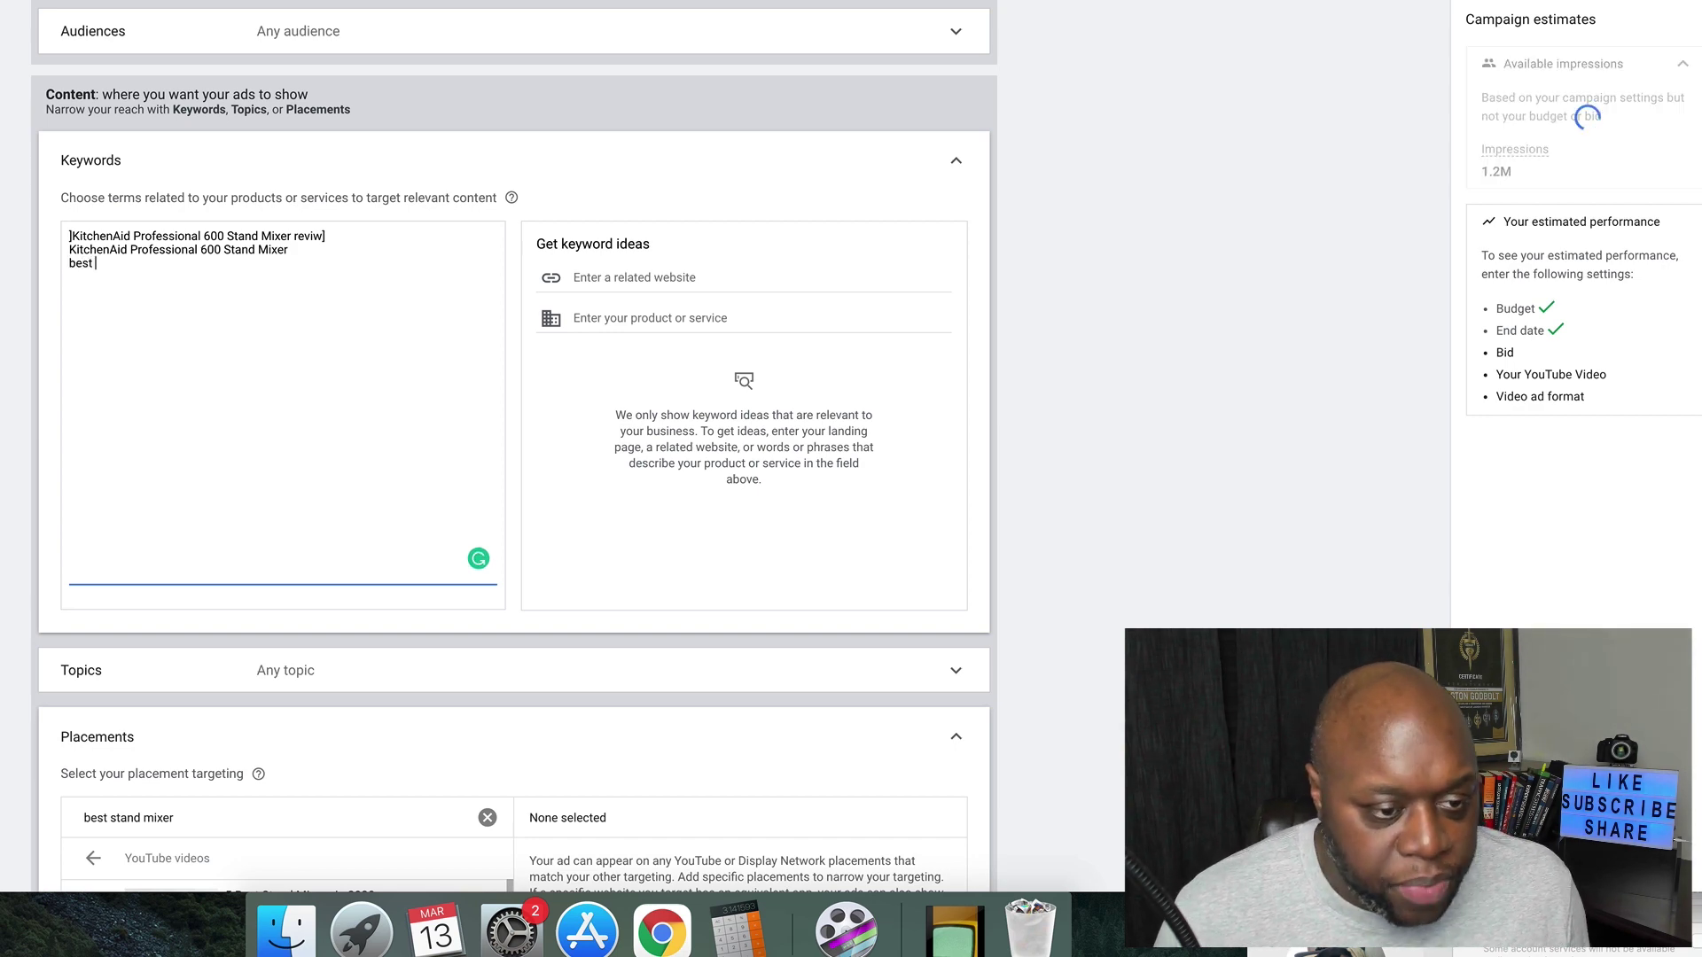
type("stand mixer ")
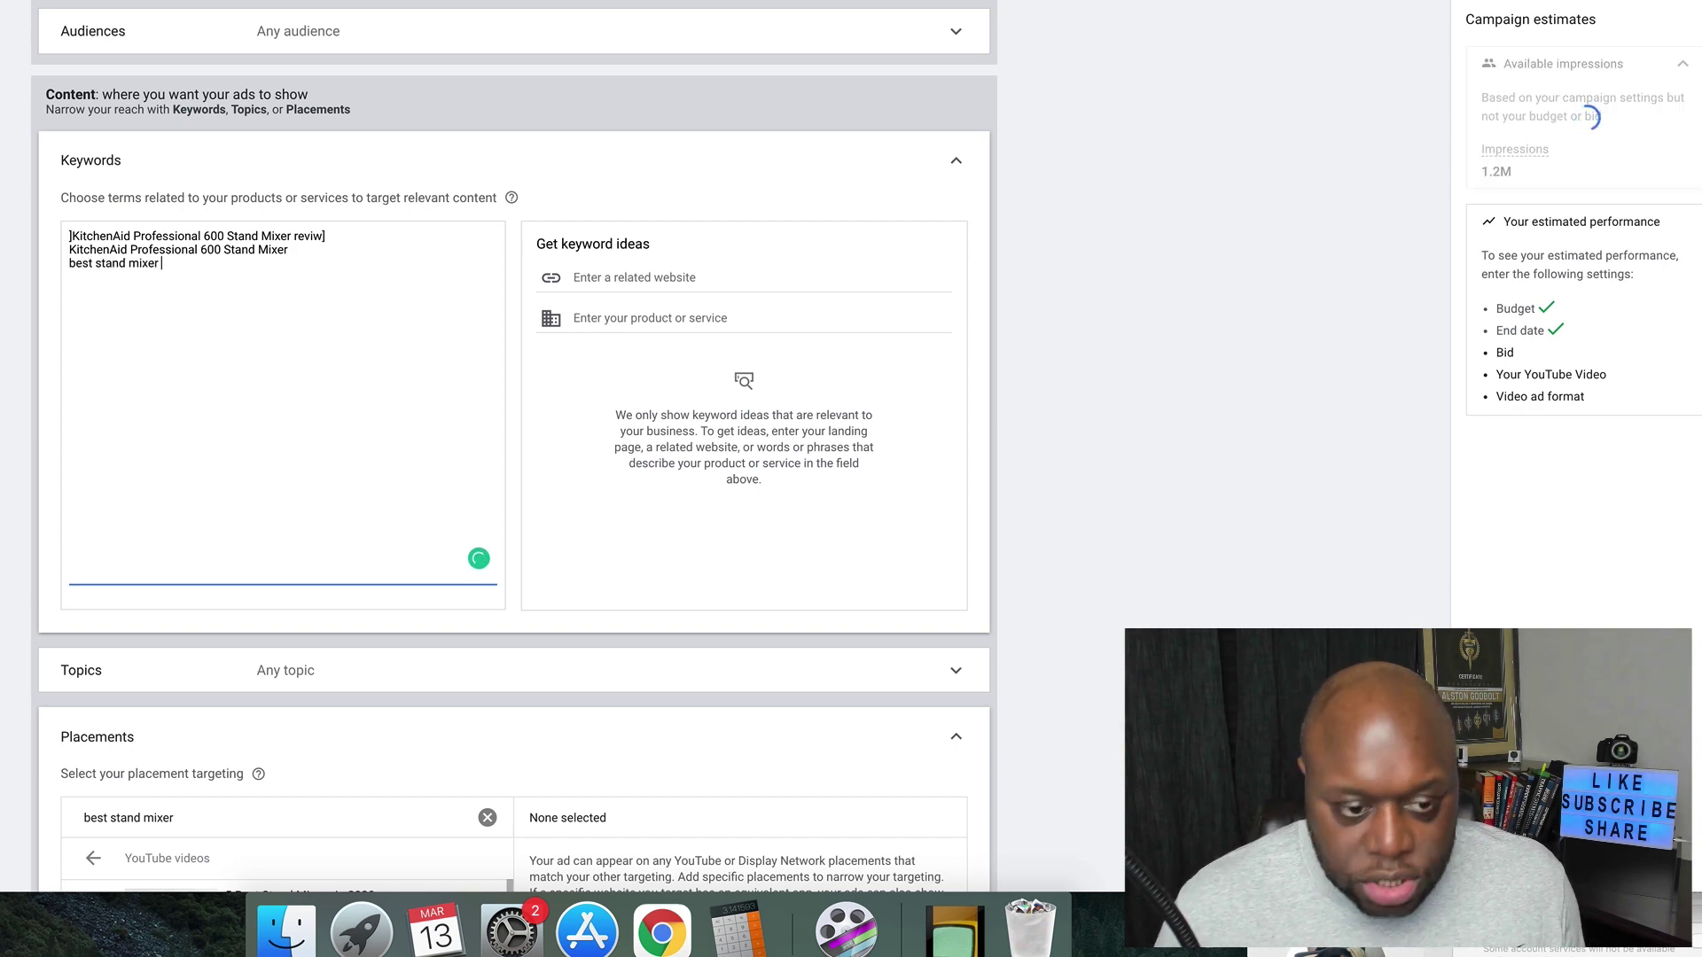
type("2021")
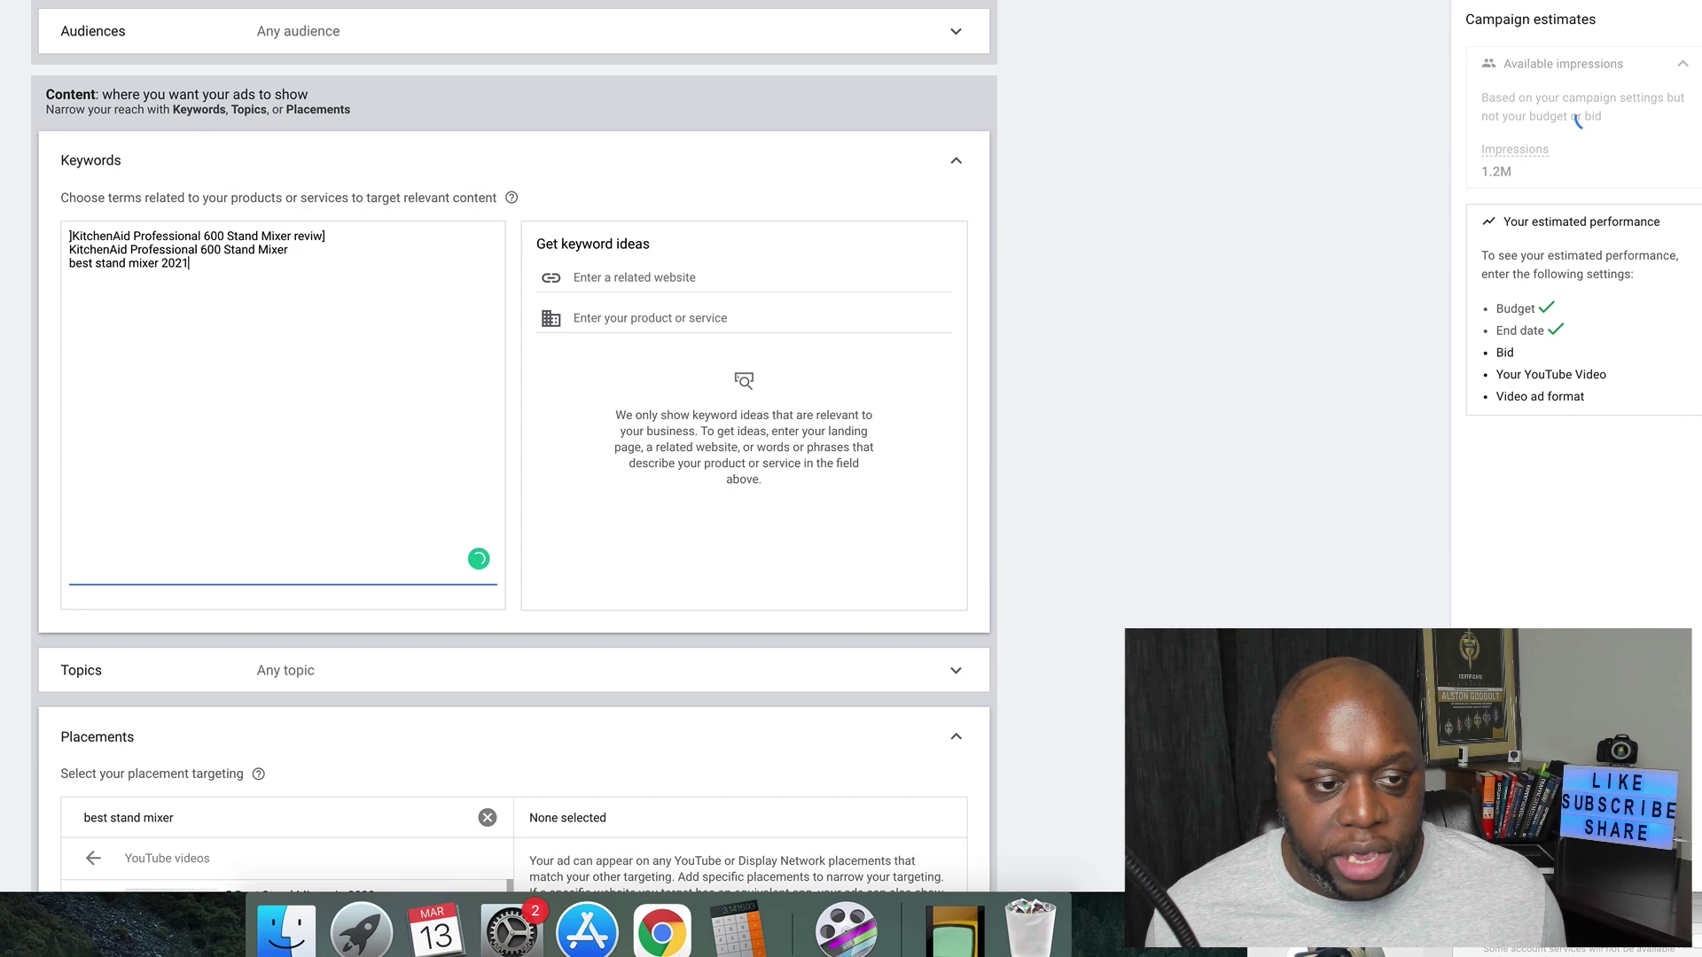
type("\"")
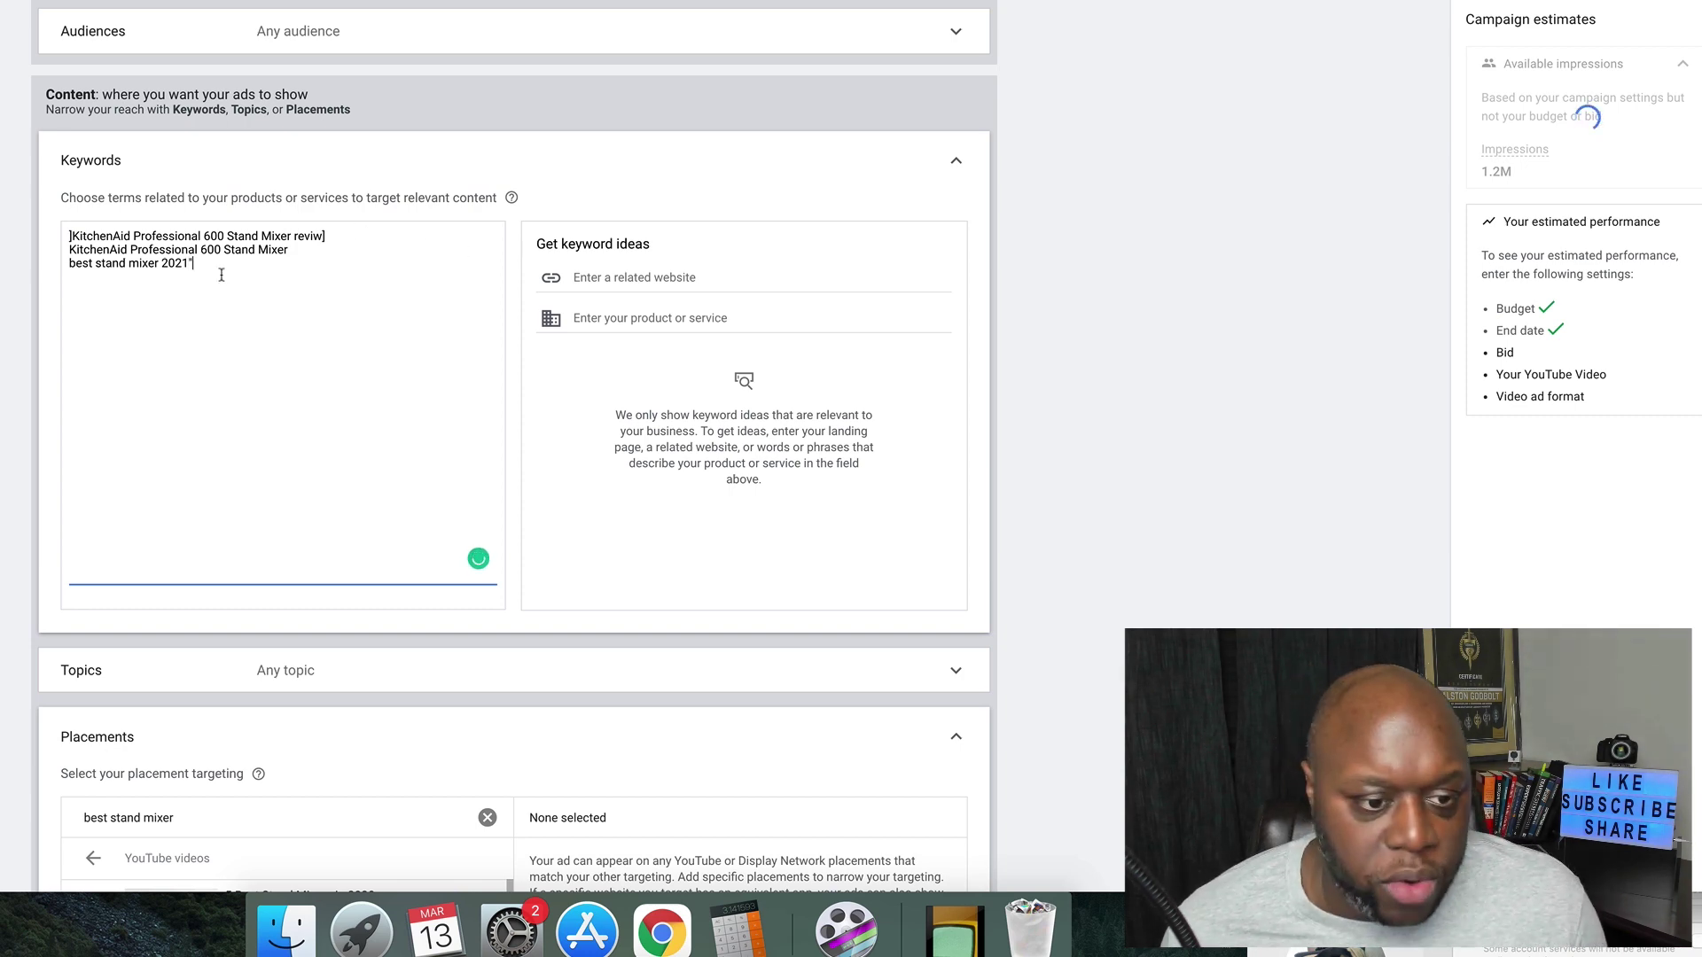
key("super+Left")
type("\"")
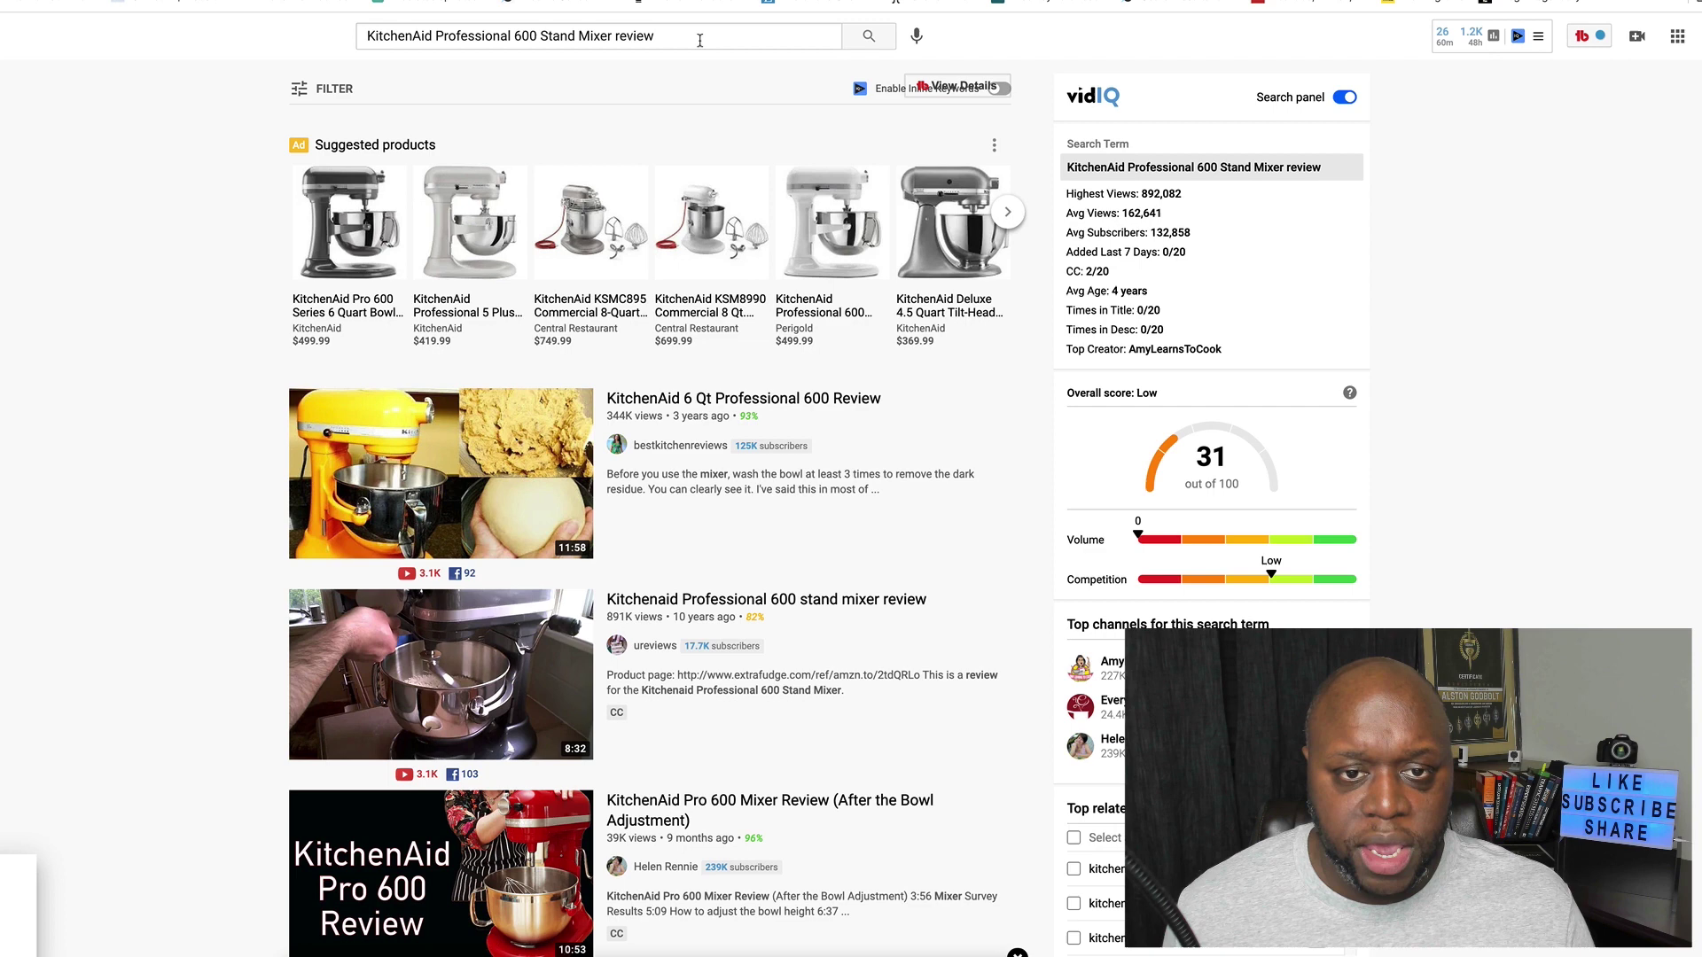
Choose the YouTube suggestion 'kitchenaid artisan 5-qt. stand mixer reviews'.
left_click(700, 40)
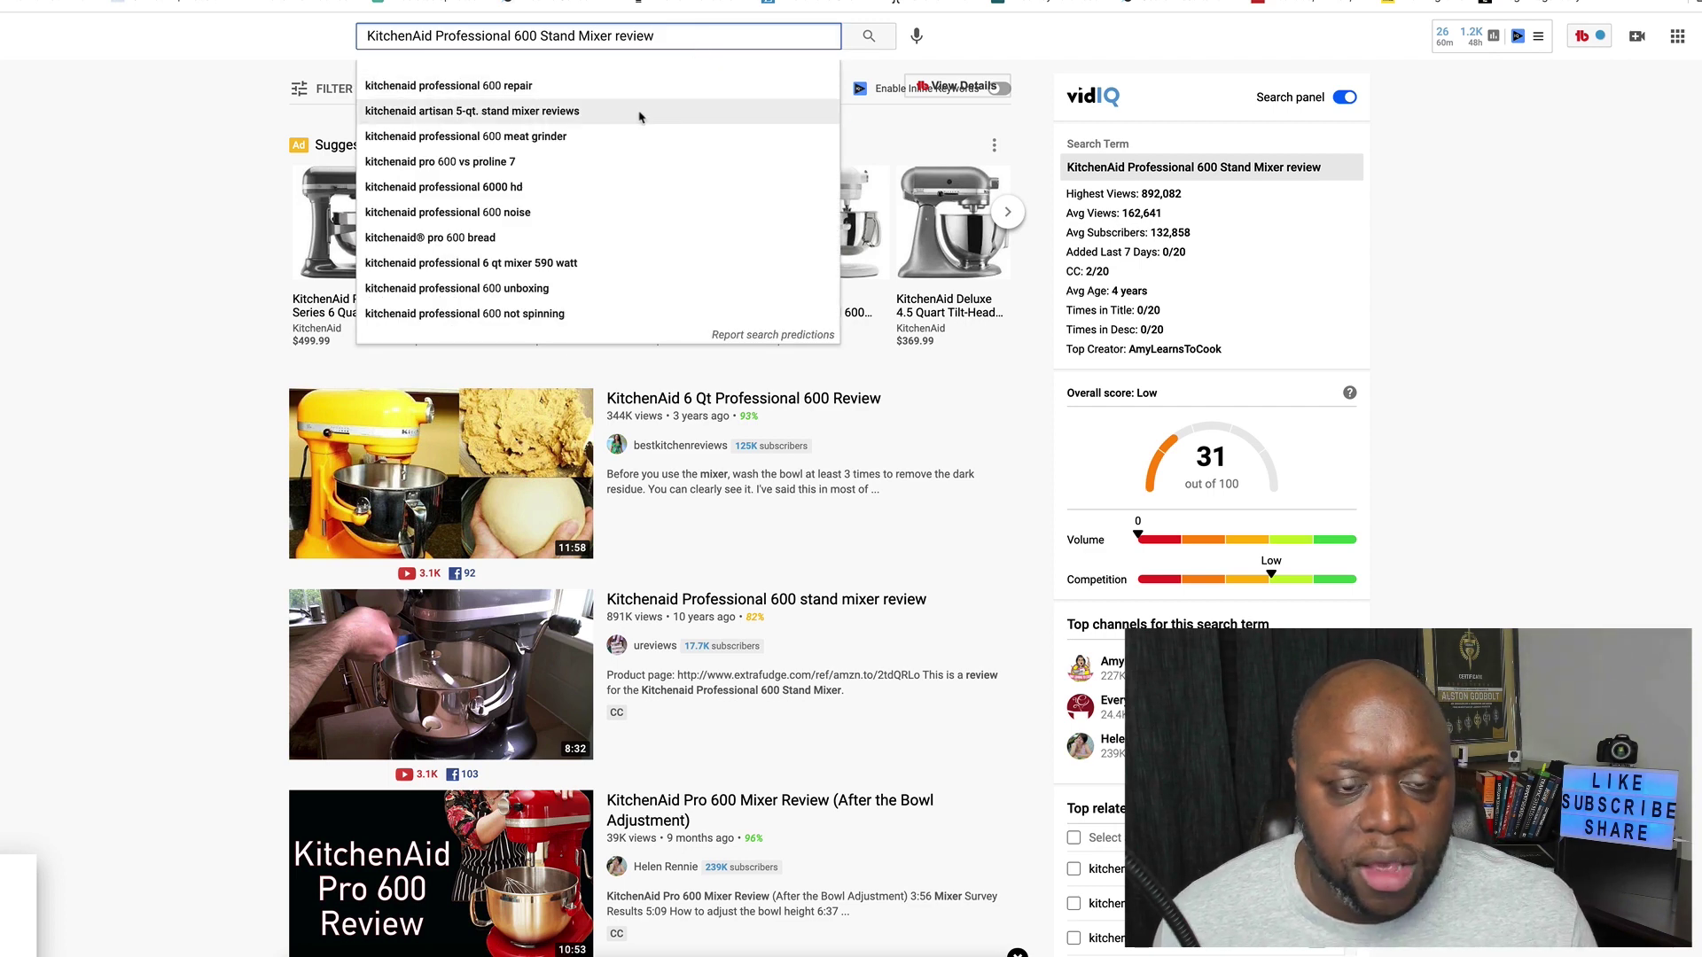
left_click(639, 117)
left_click(703, 39)
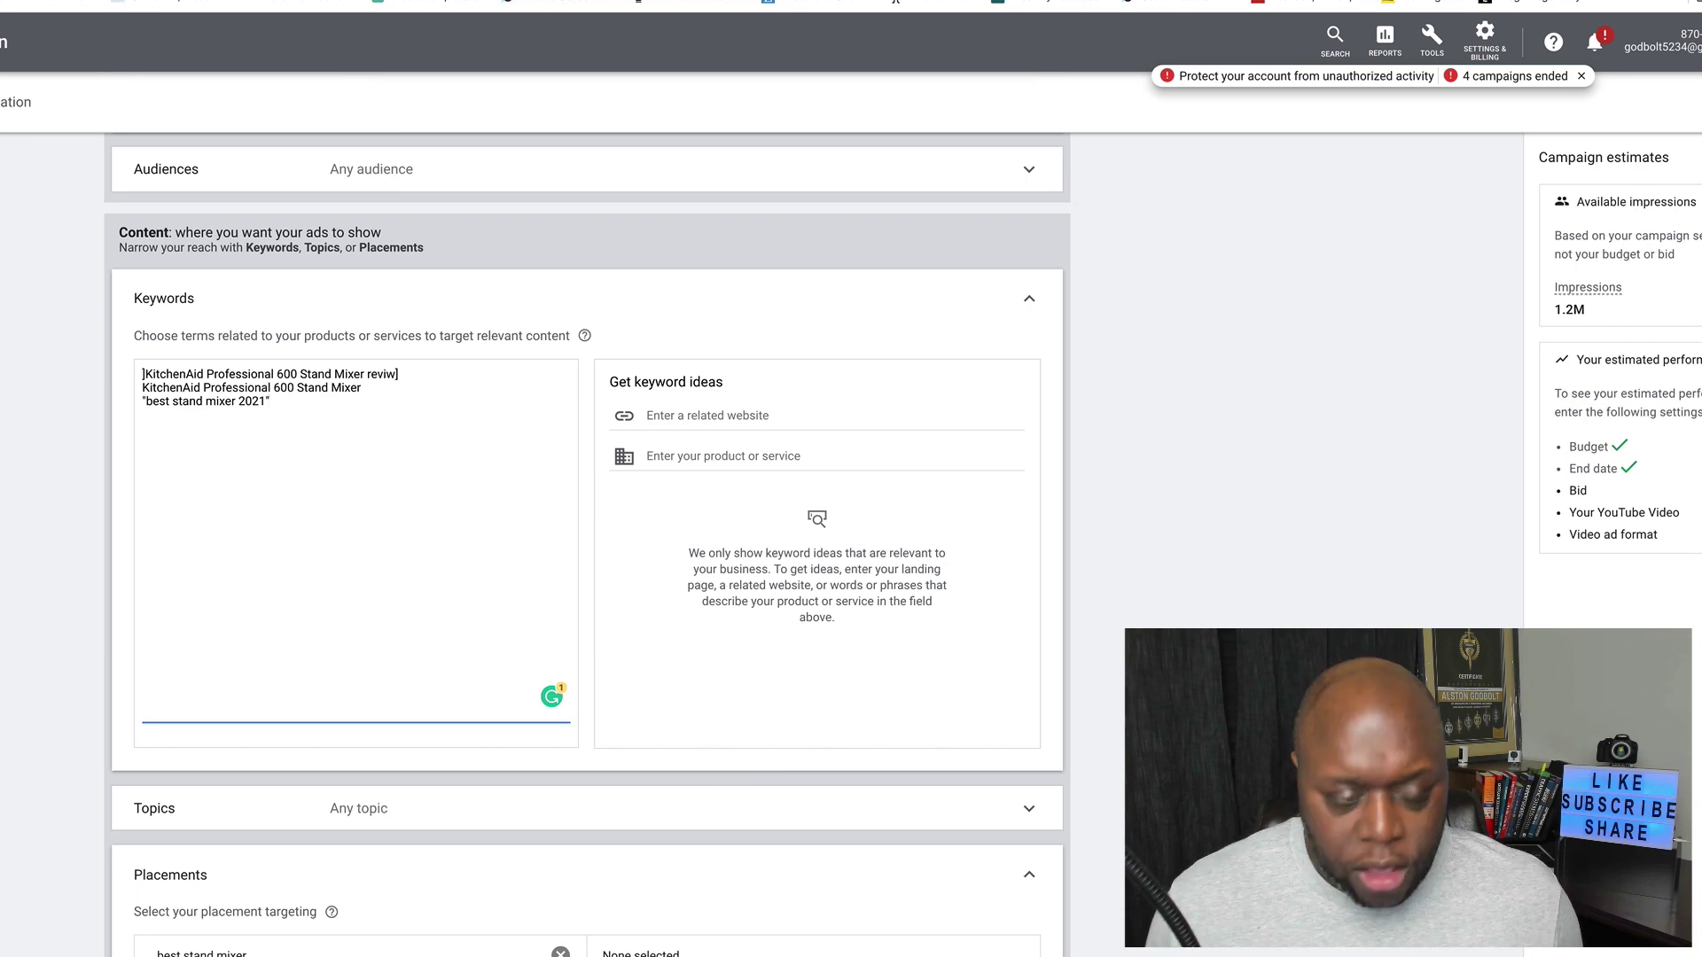
Paste KitchenAid Professional 600 Stand Mixer] and prefix it with '[' for exact match.
type("KitchenAid Professional 600 Stand Mixer")
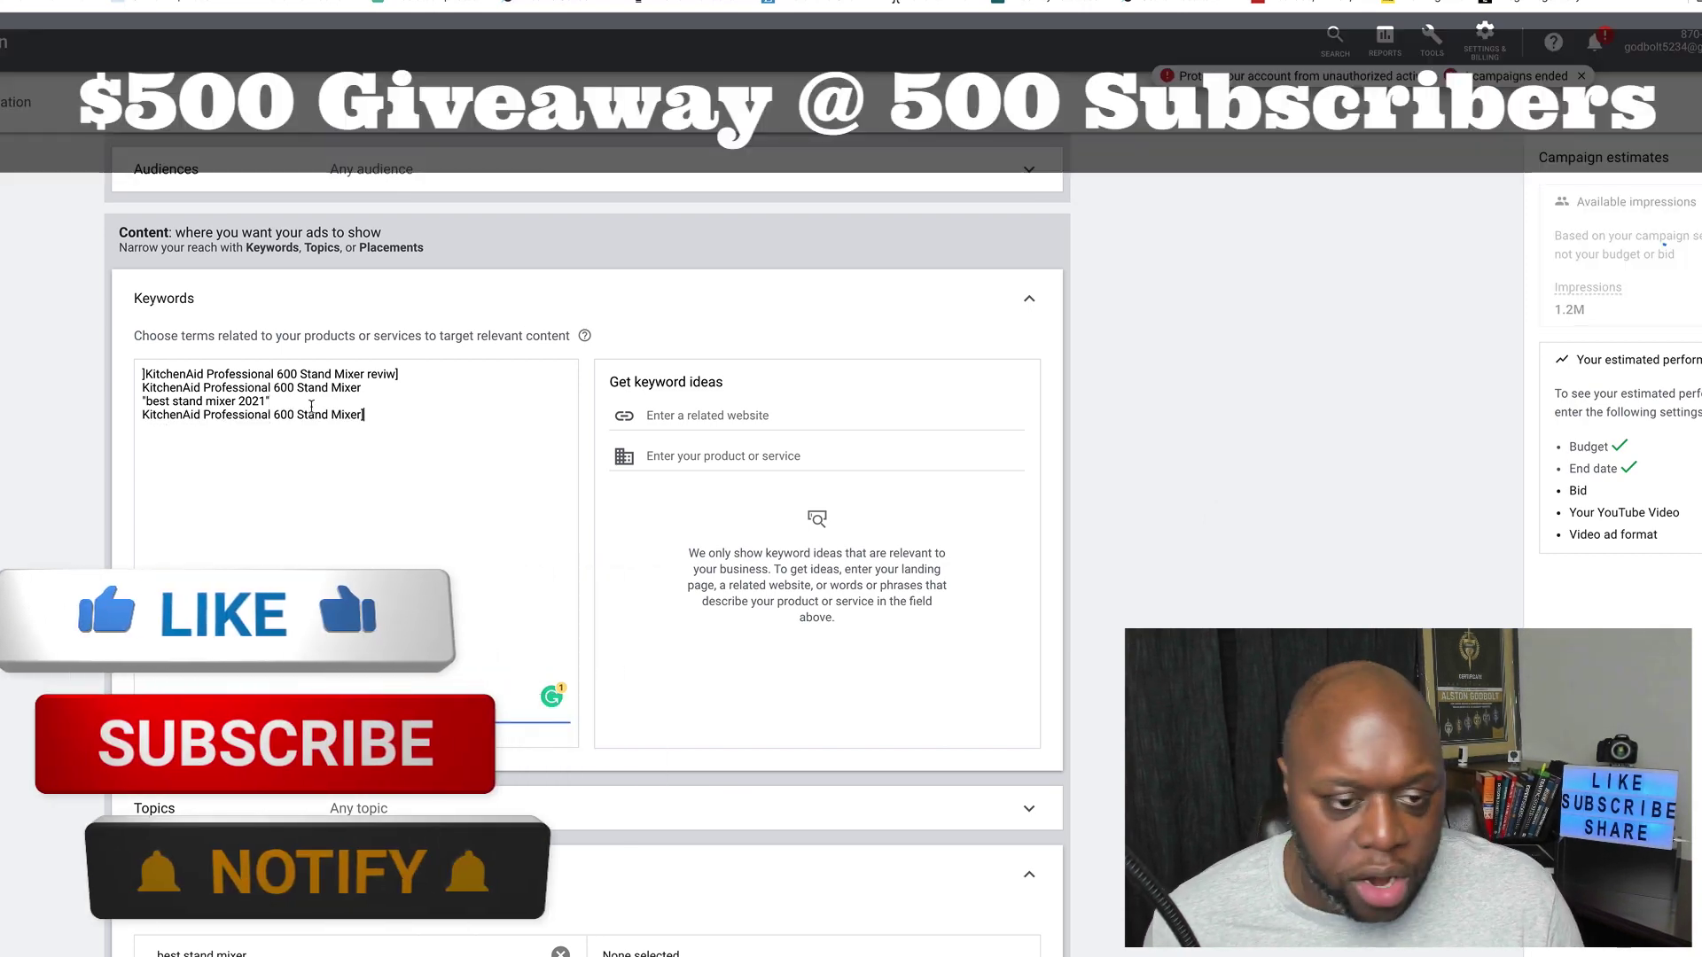
left_click(140, 417)
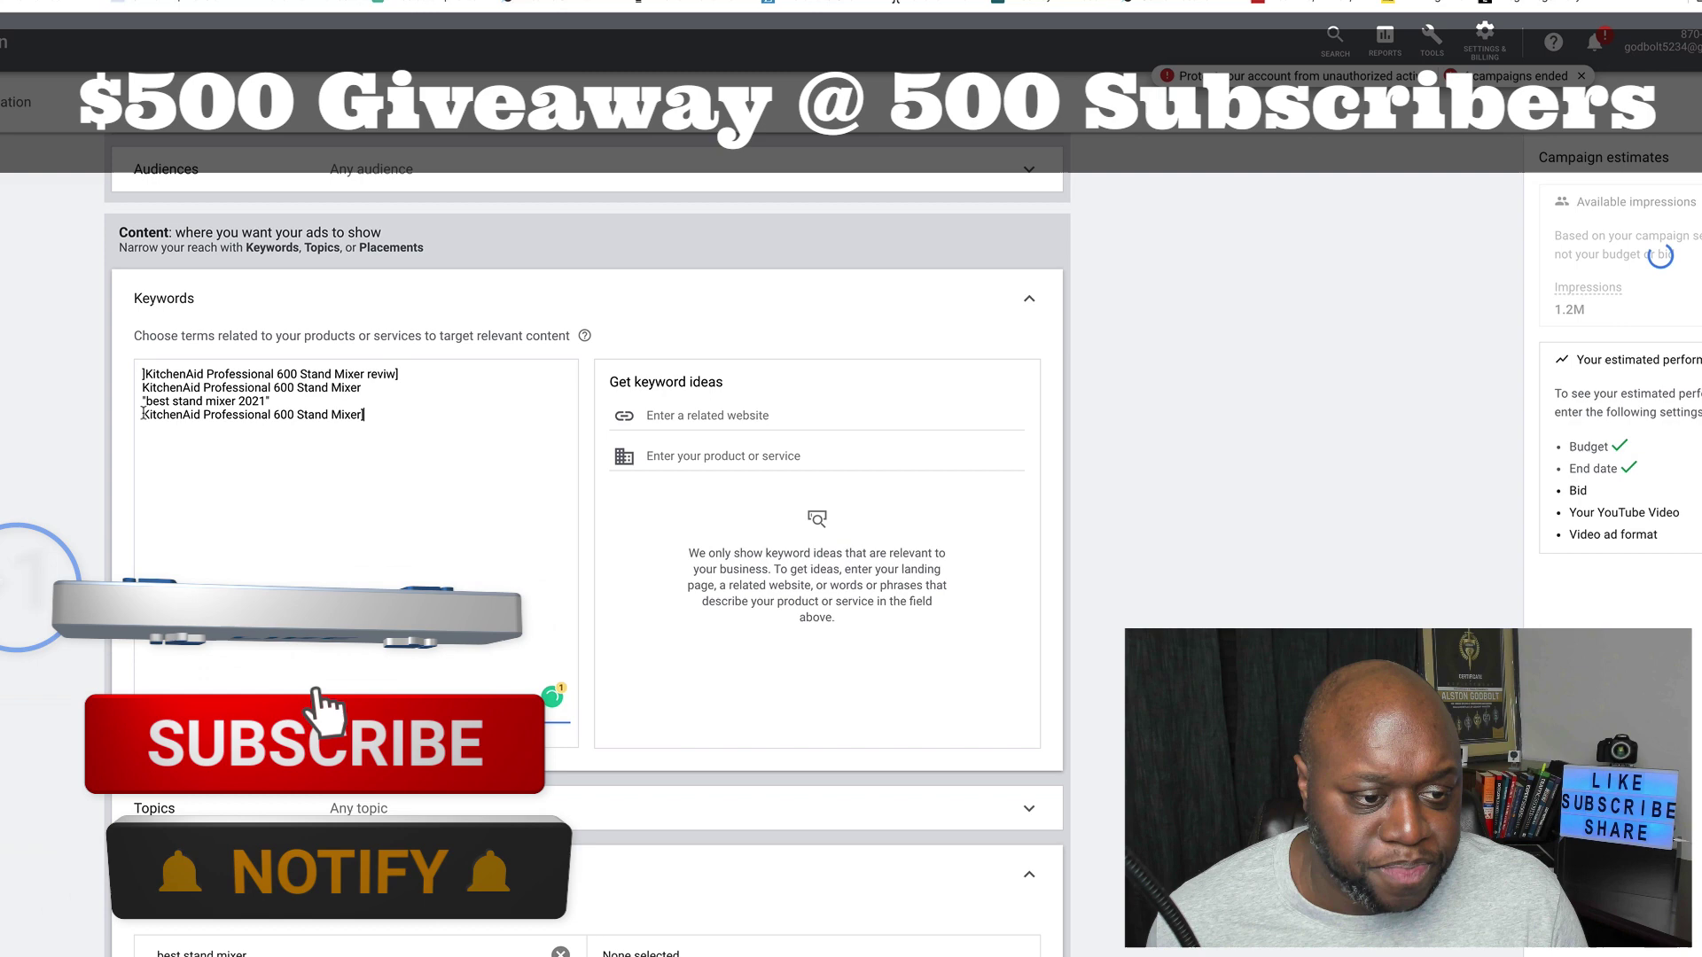
left_click(142, 414)
type("[")
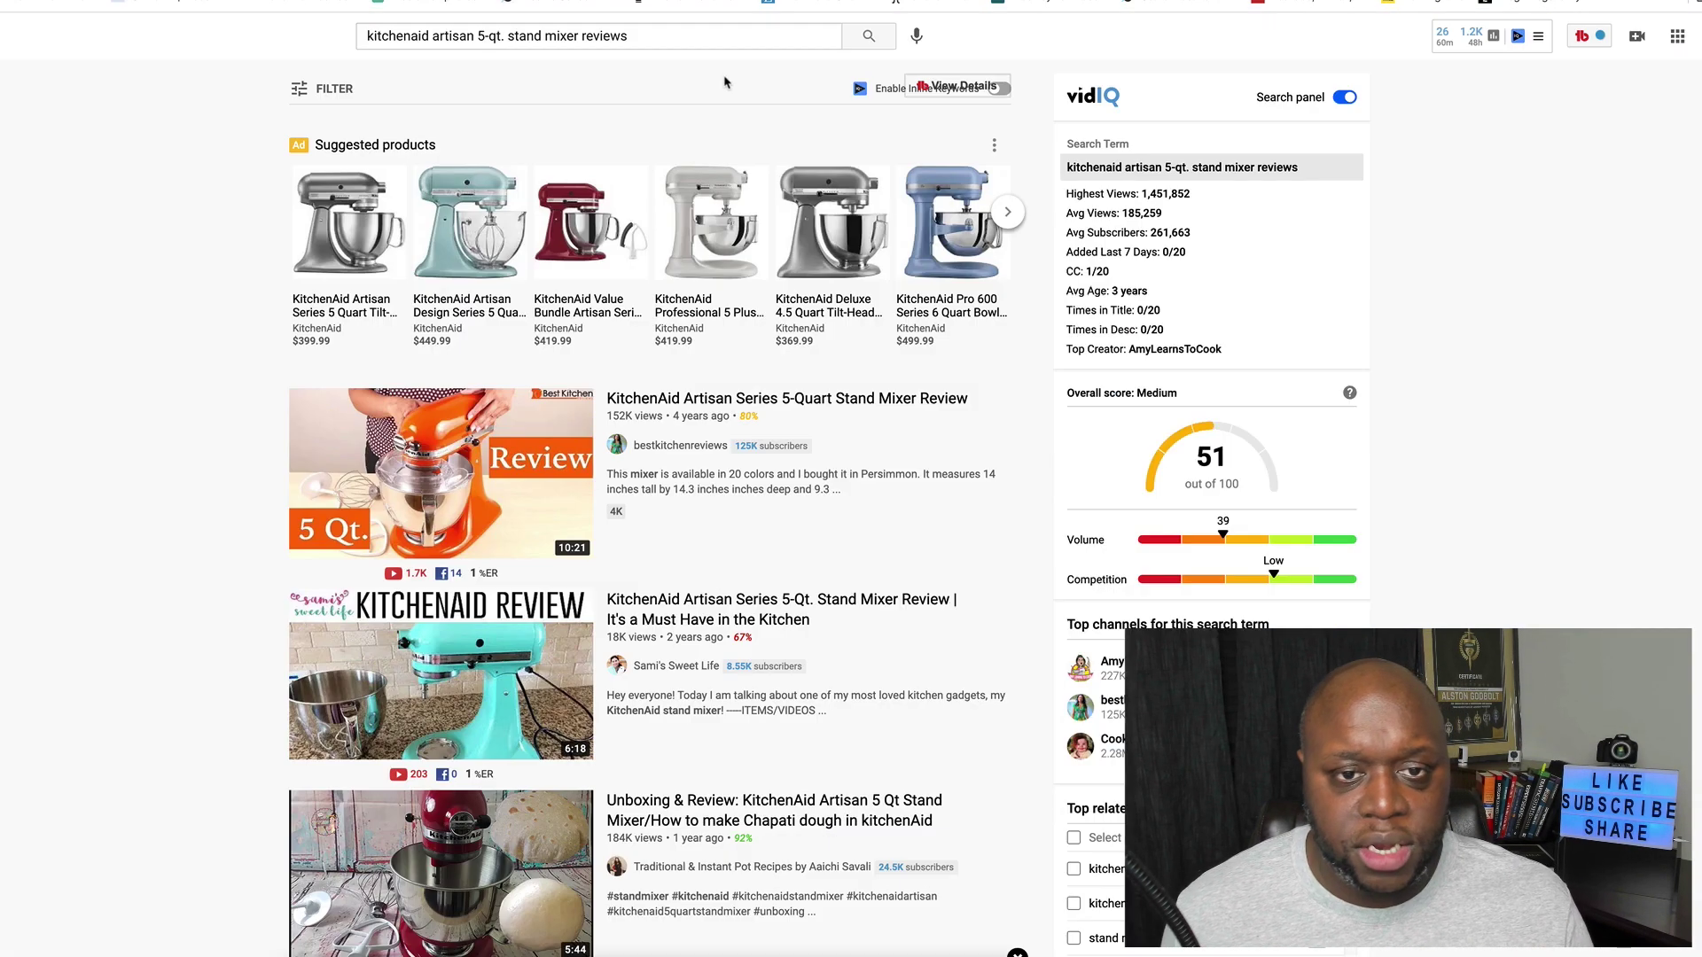
Select the old YouTube search query to replace it with 'how to grow a youtube channel'.
triple_click(718, 35)
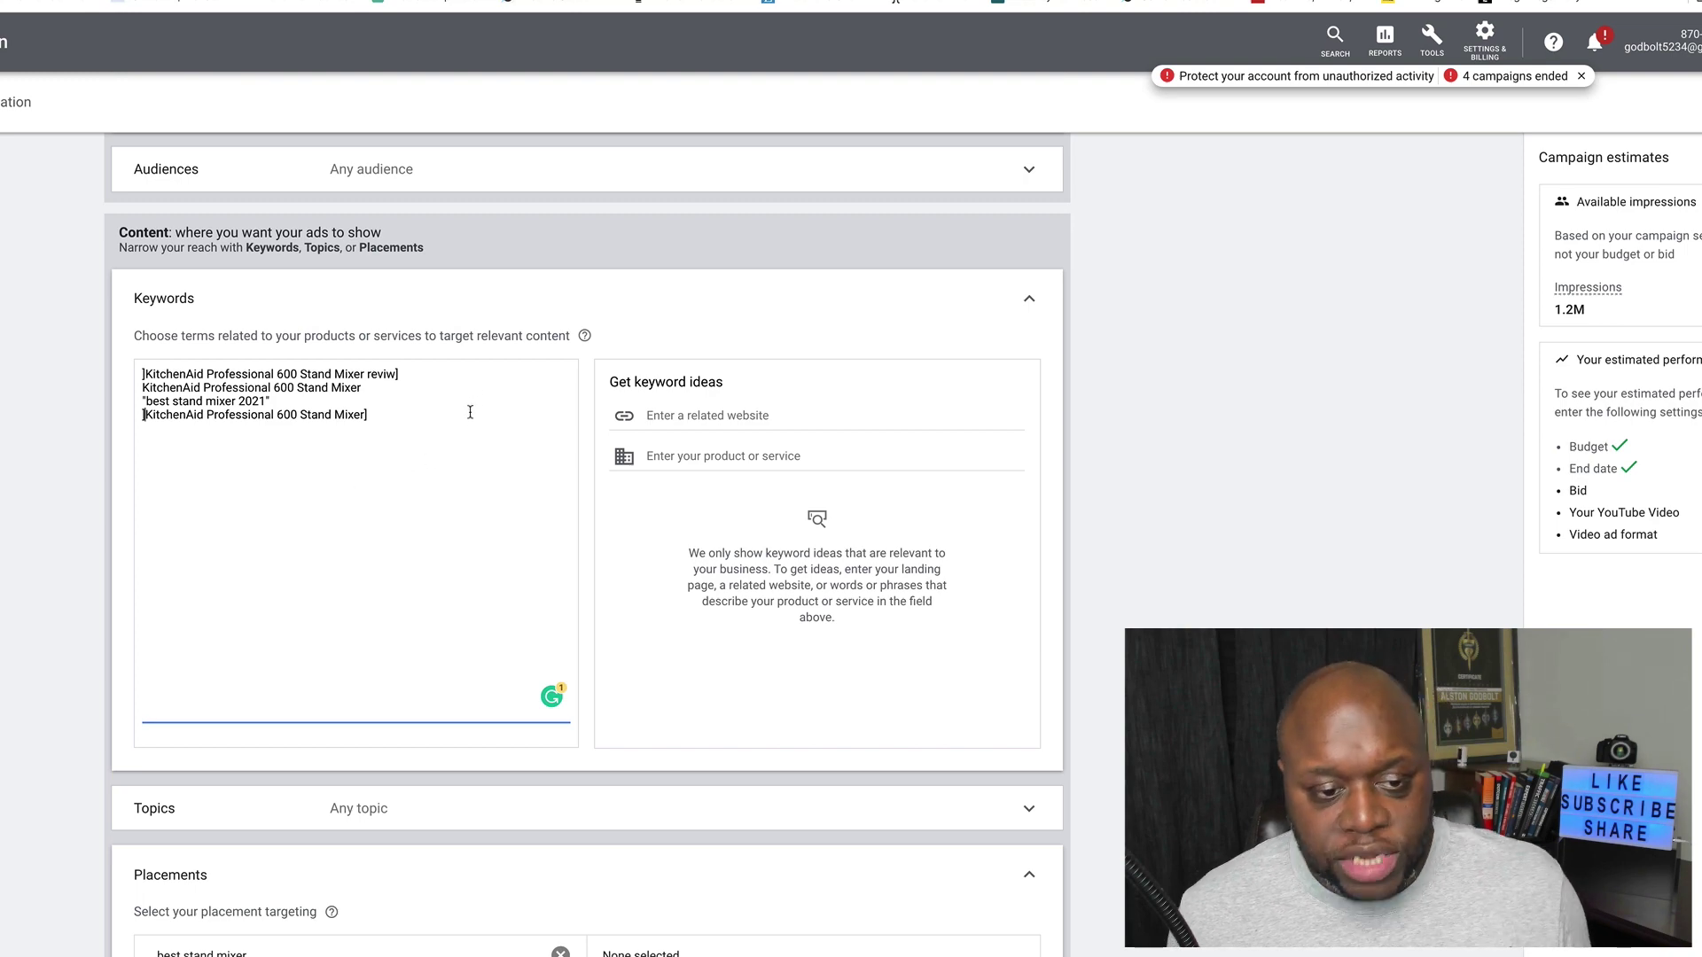
Add keyword "stand mixer review" in quotes, fixing the 'reivew' typo via the suggestion.
key("Return")
type("\"stand mixer reivew\"")
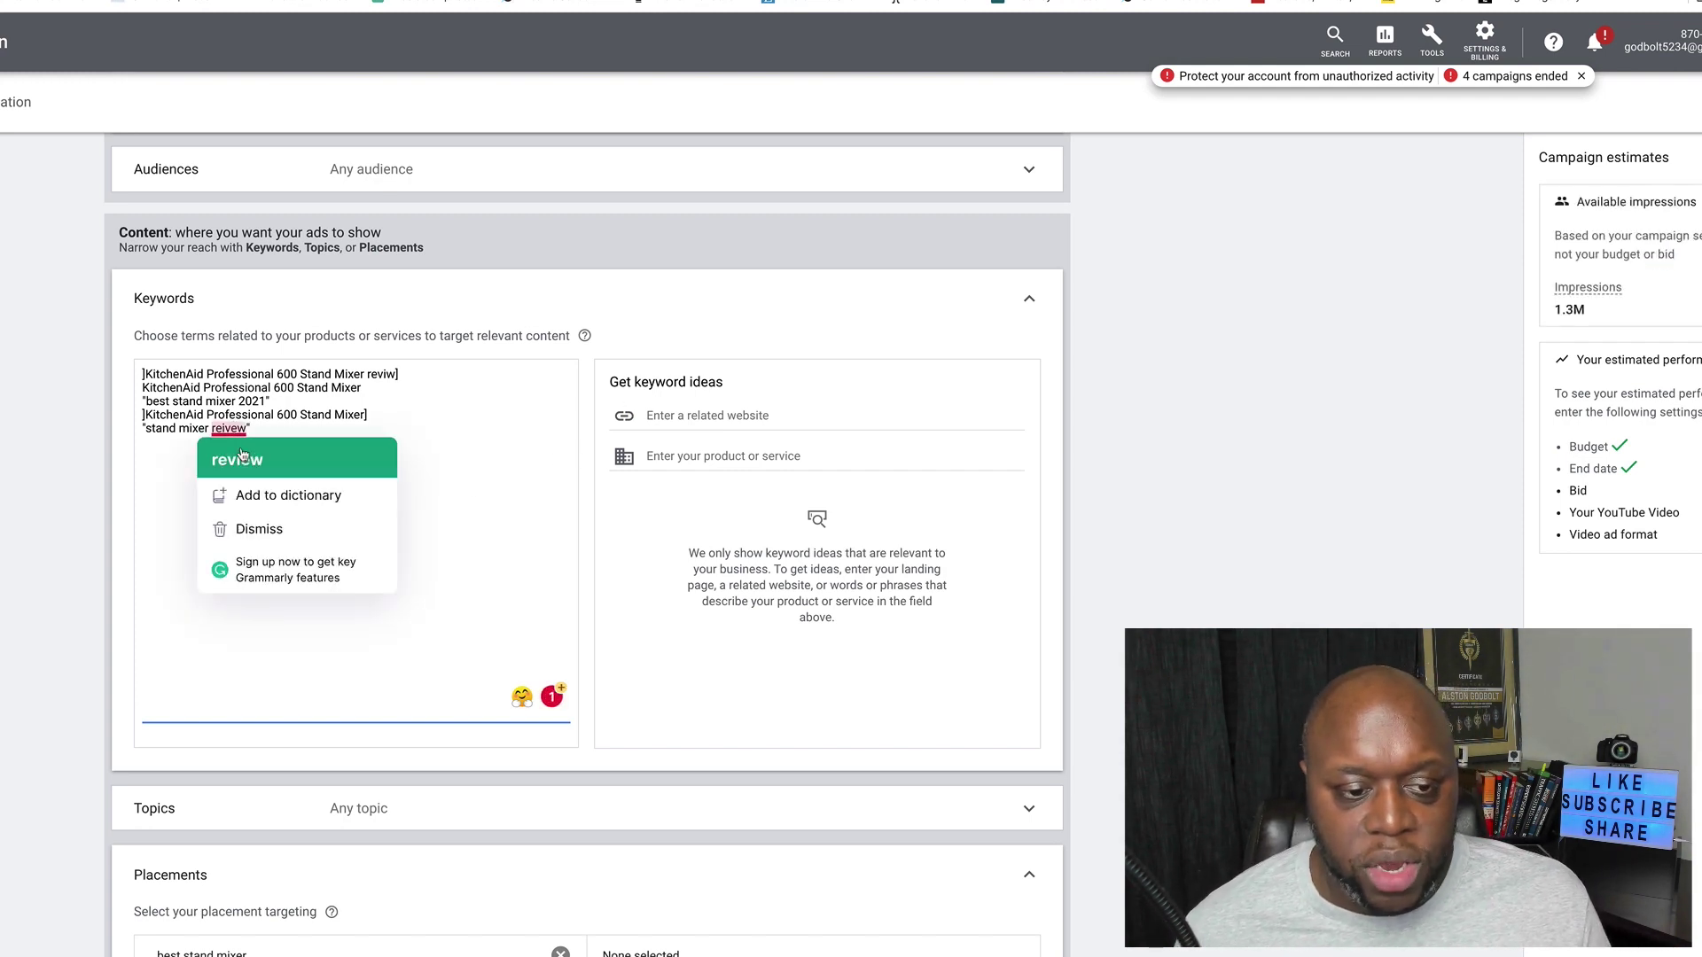
left_click(247, 452)
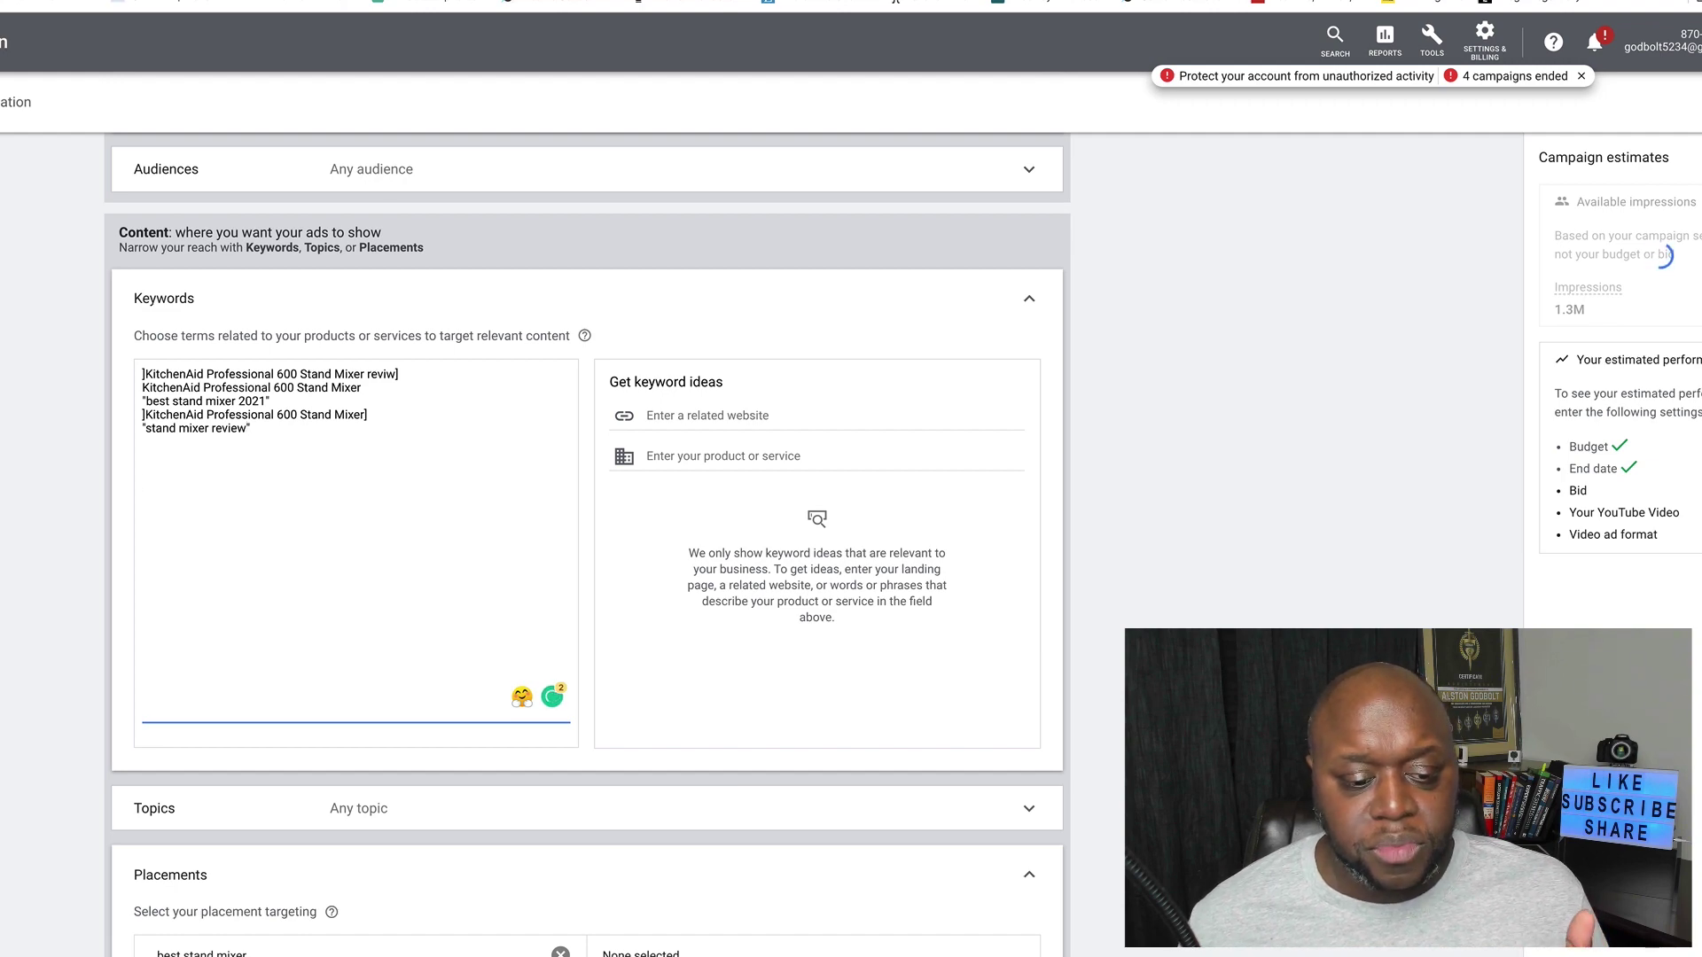
scroll(22, 512, "down", 5)
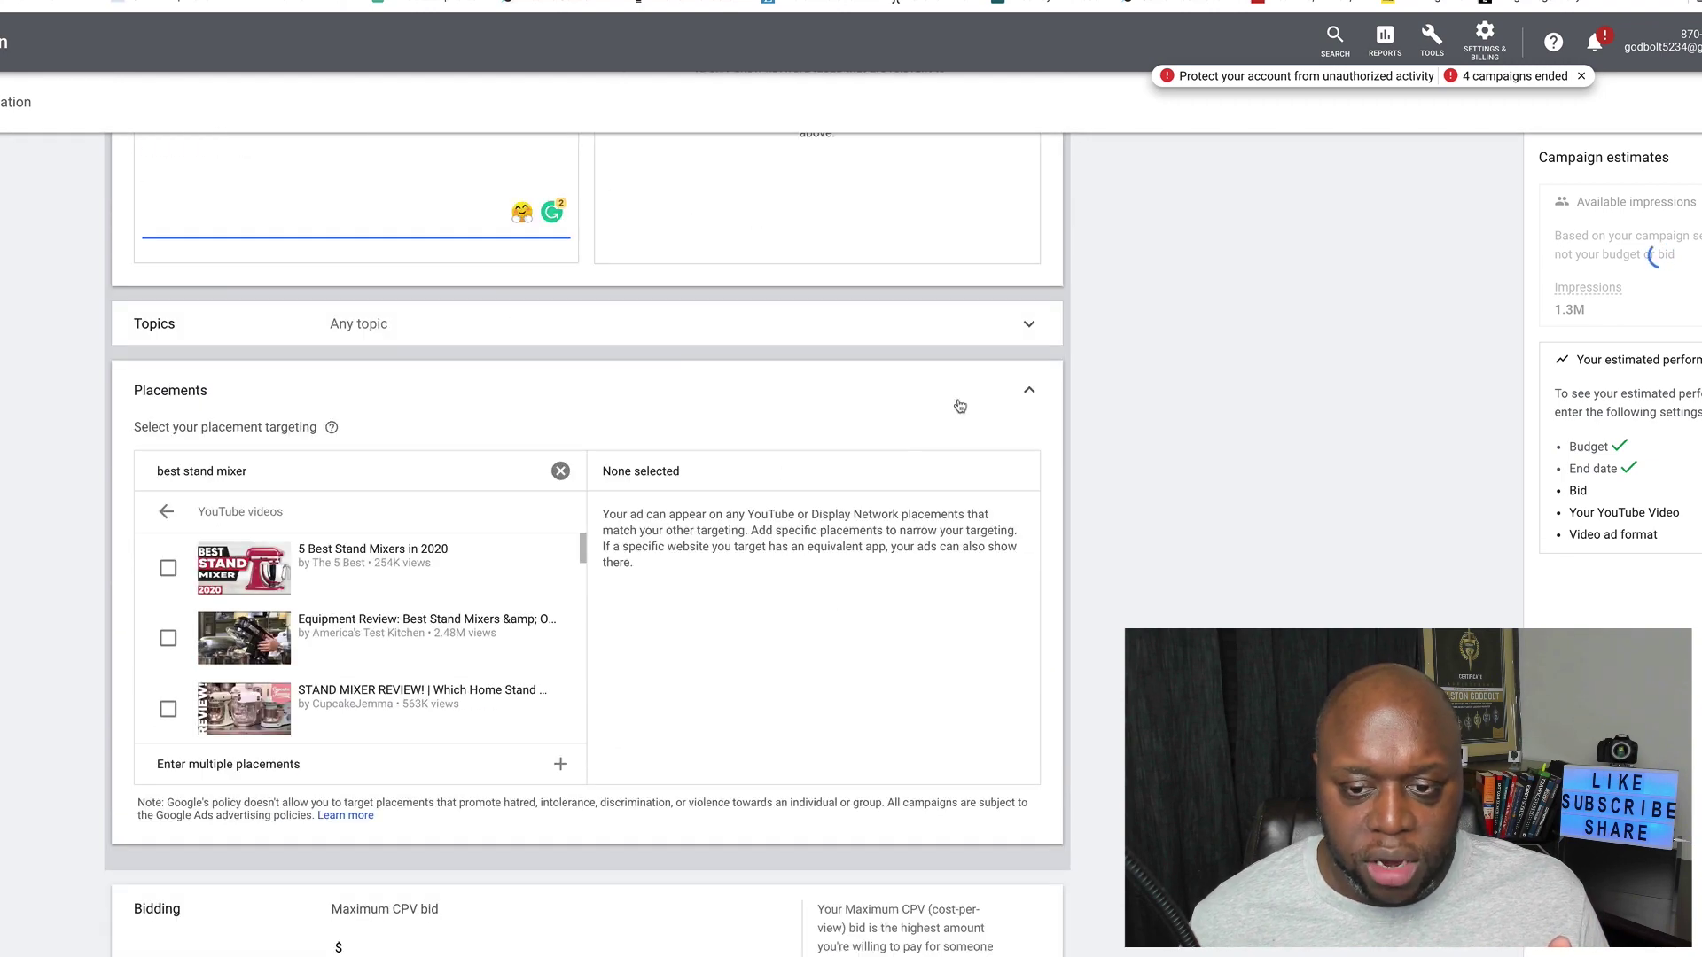
Collapse Placements, leaving any placement, and enter 0.08 as the maximum CPV bid.
left_click(1029, 396)
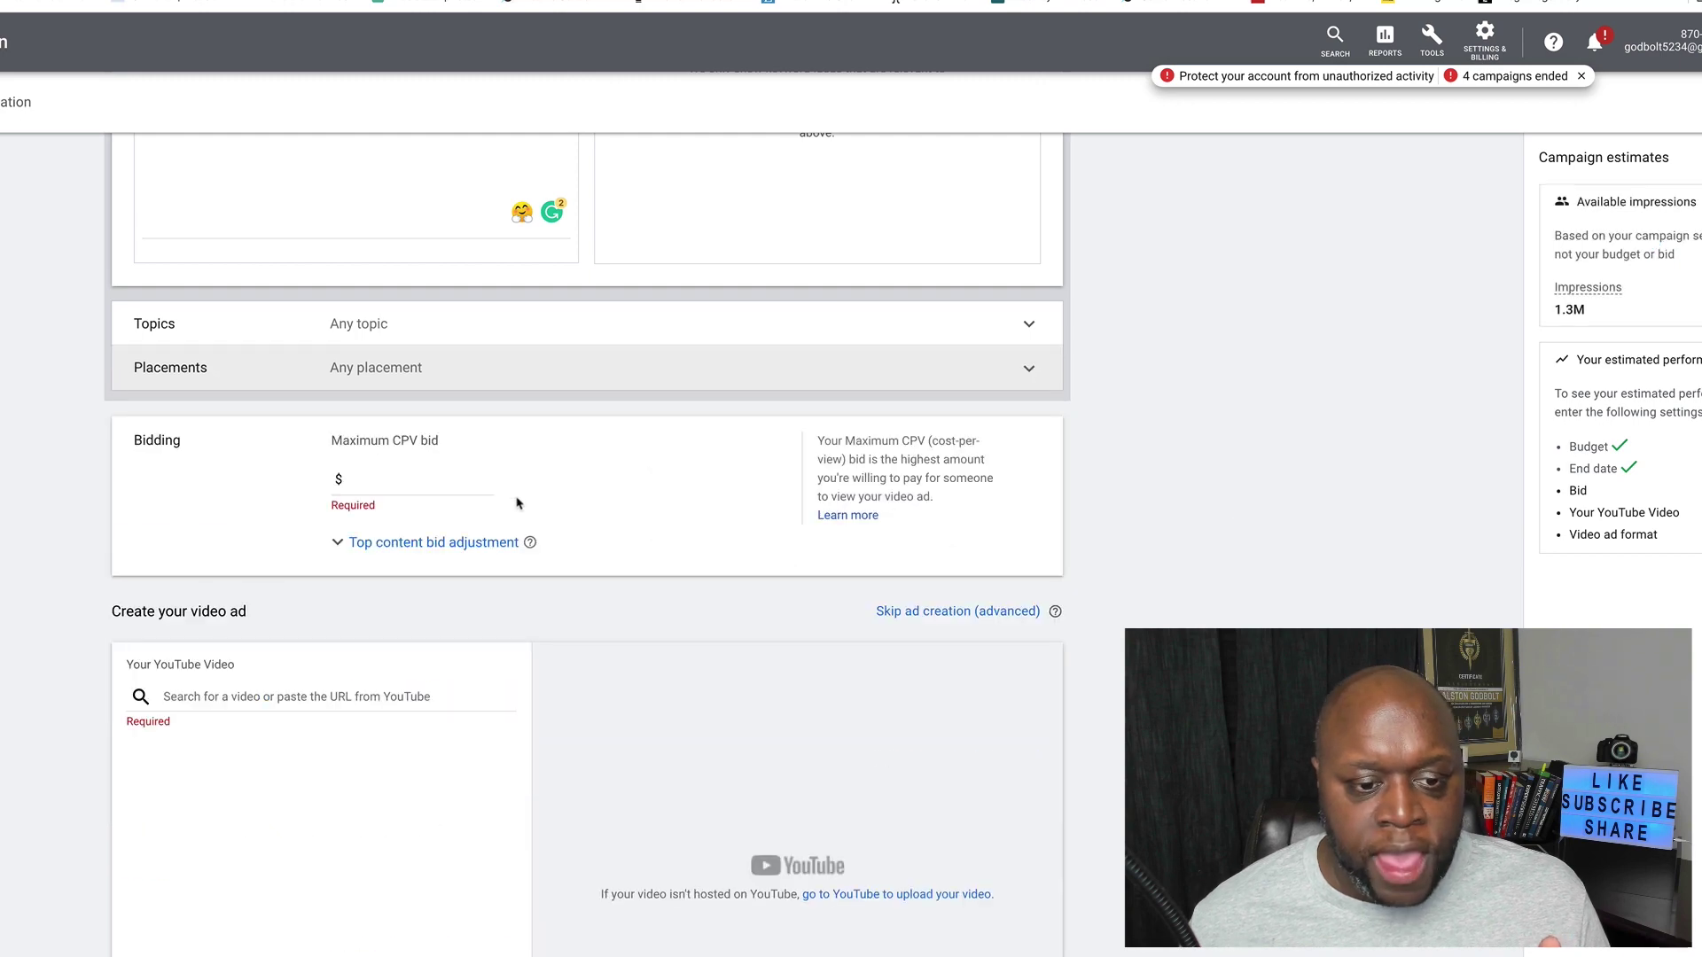
left_click(393, 480)
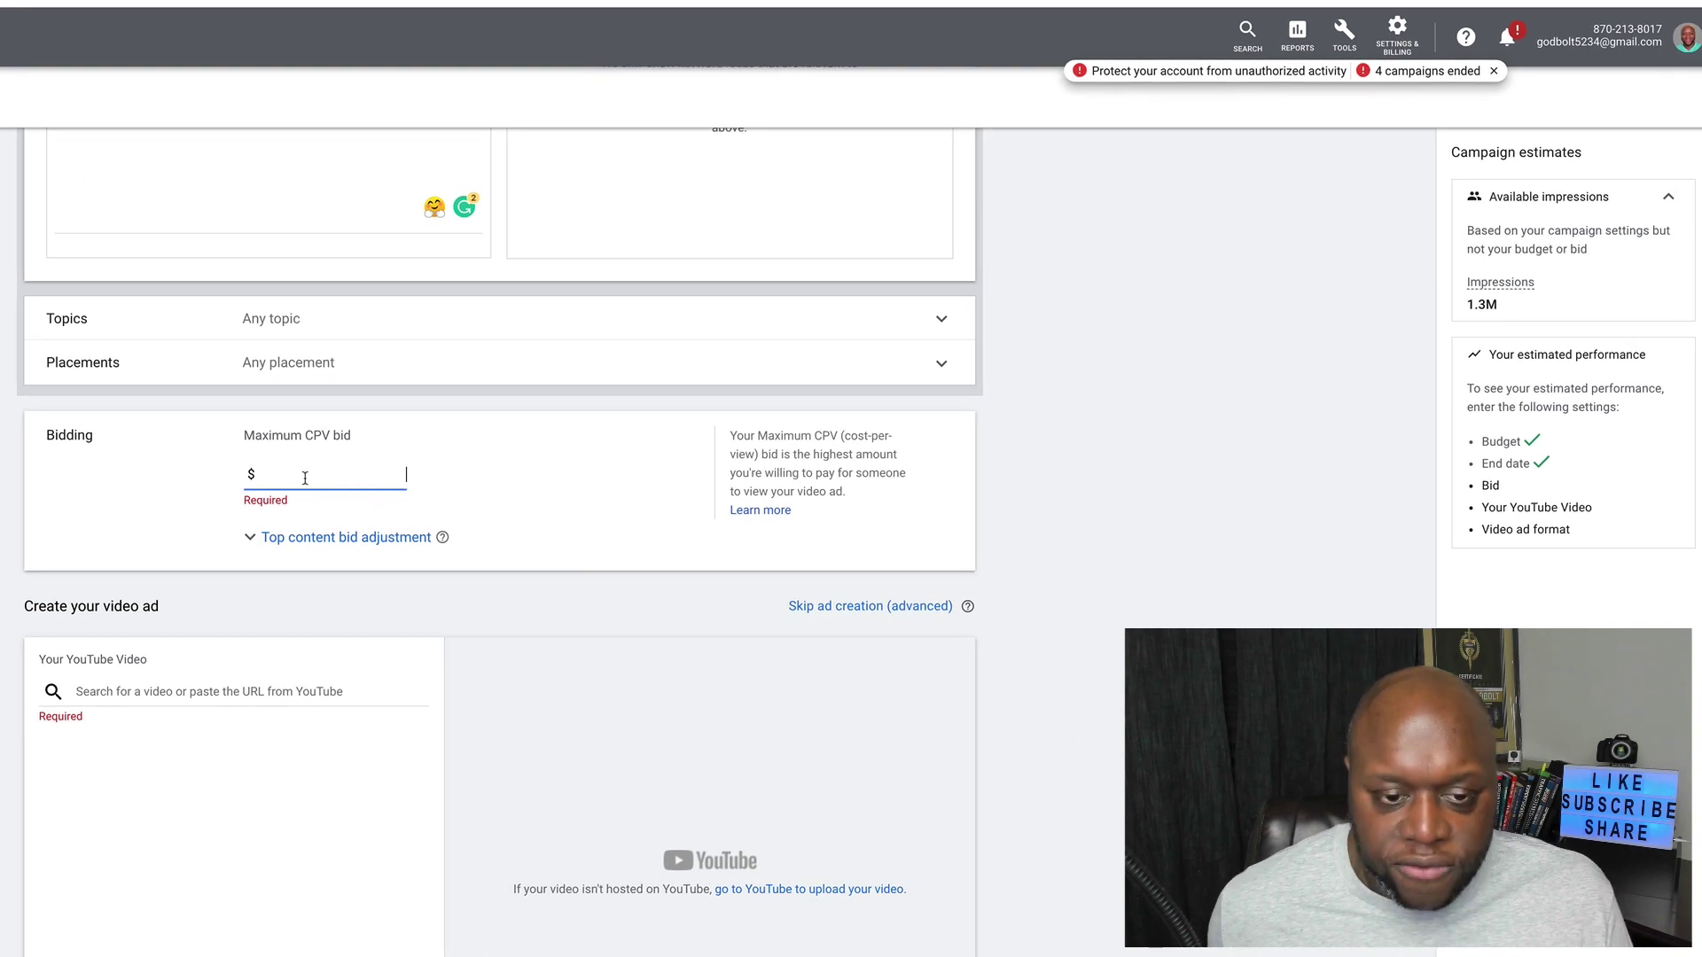
type("0.00")
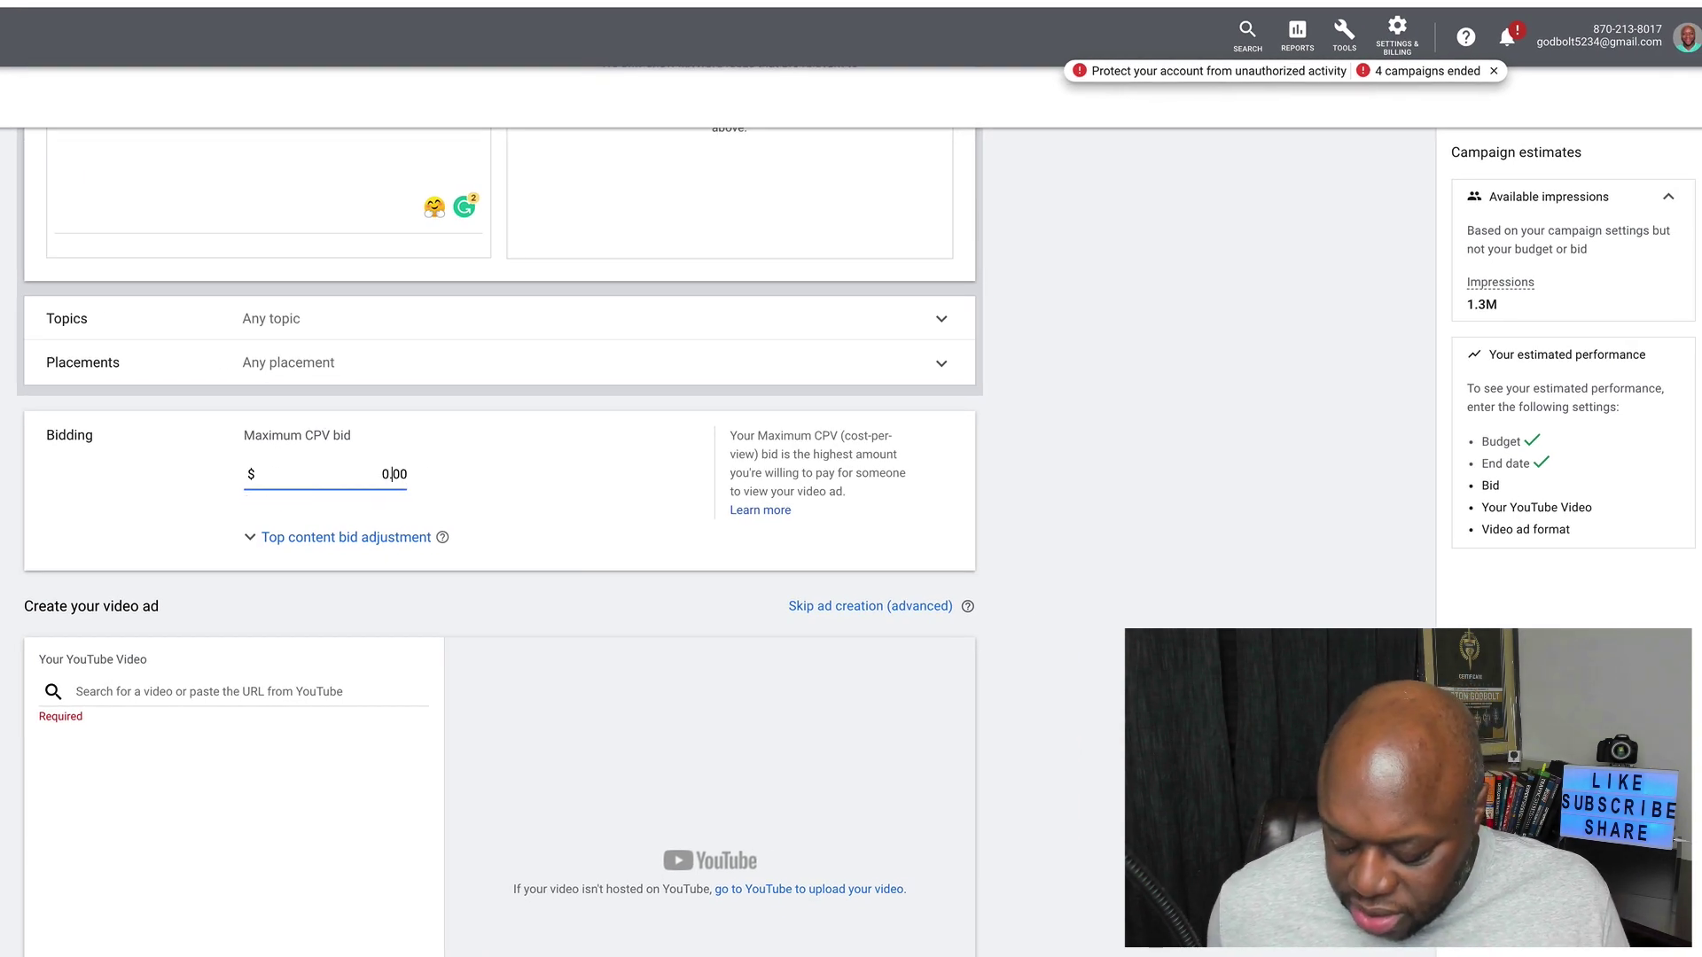
key("BackSpace")
type("8")
left_click(1139, 530)
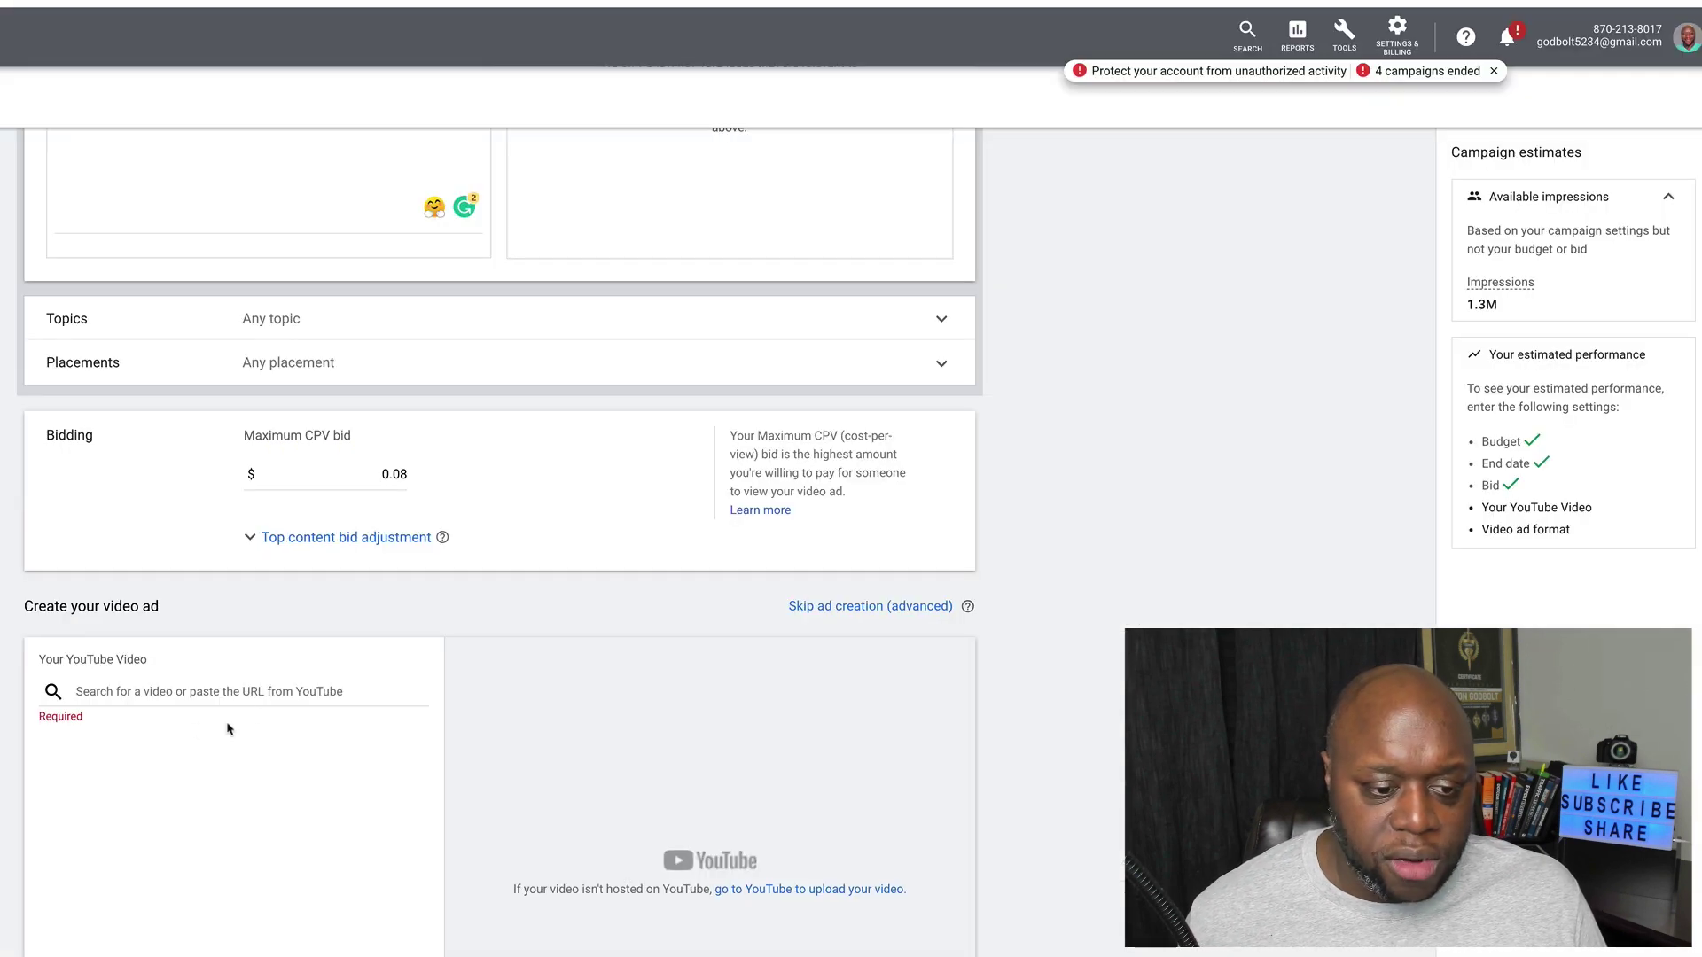
scroll(173, 705, "down", 1)
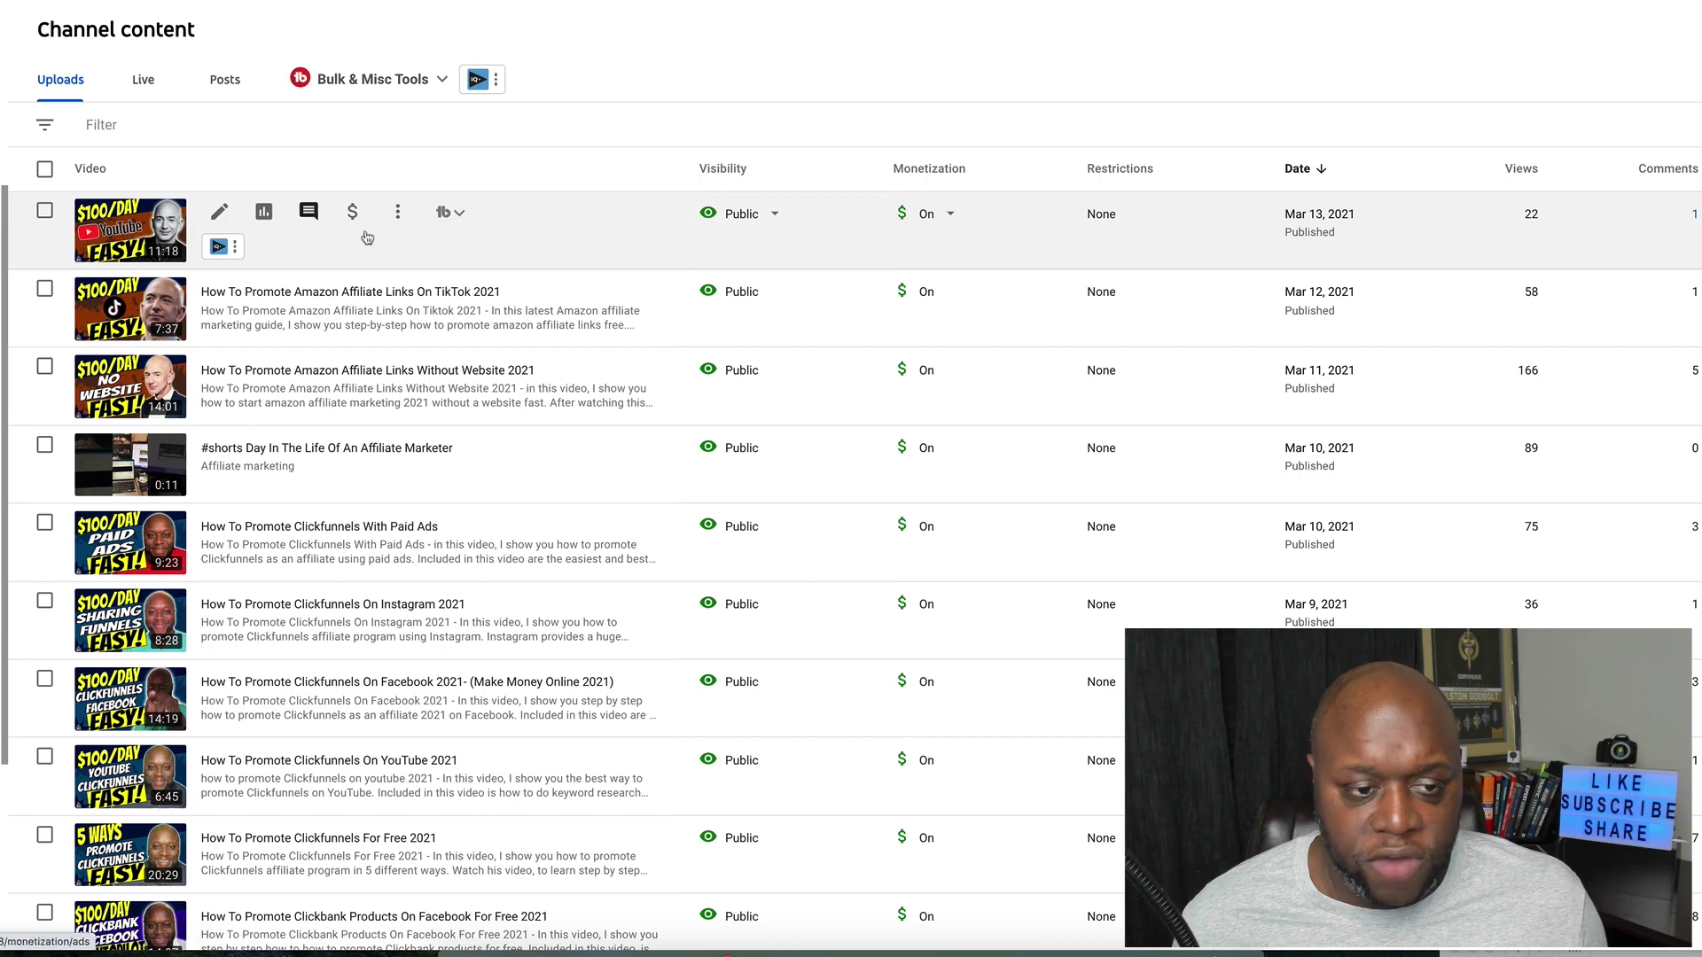
mouse_move(399, 226)
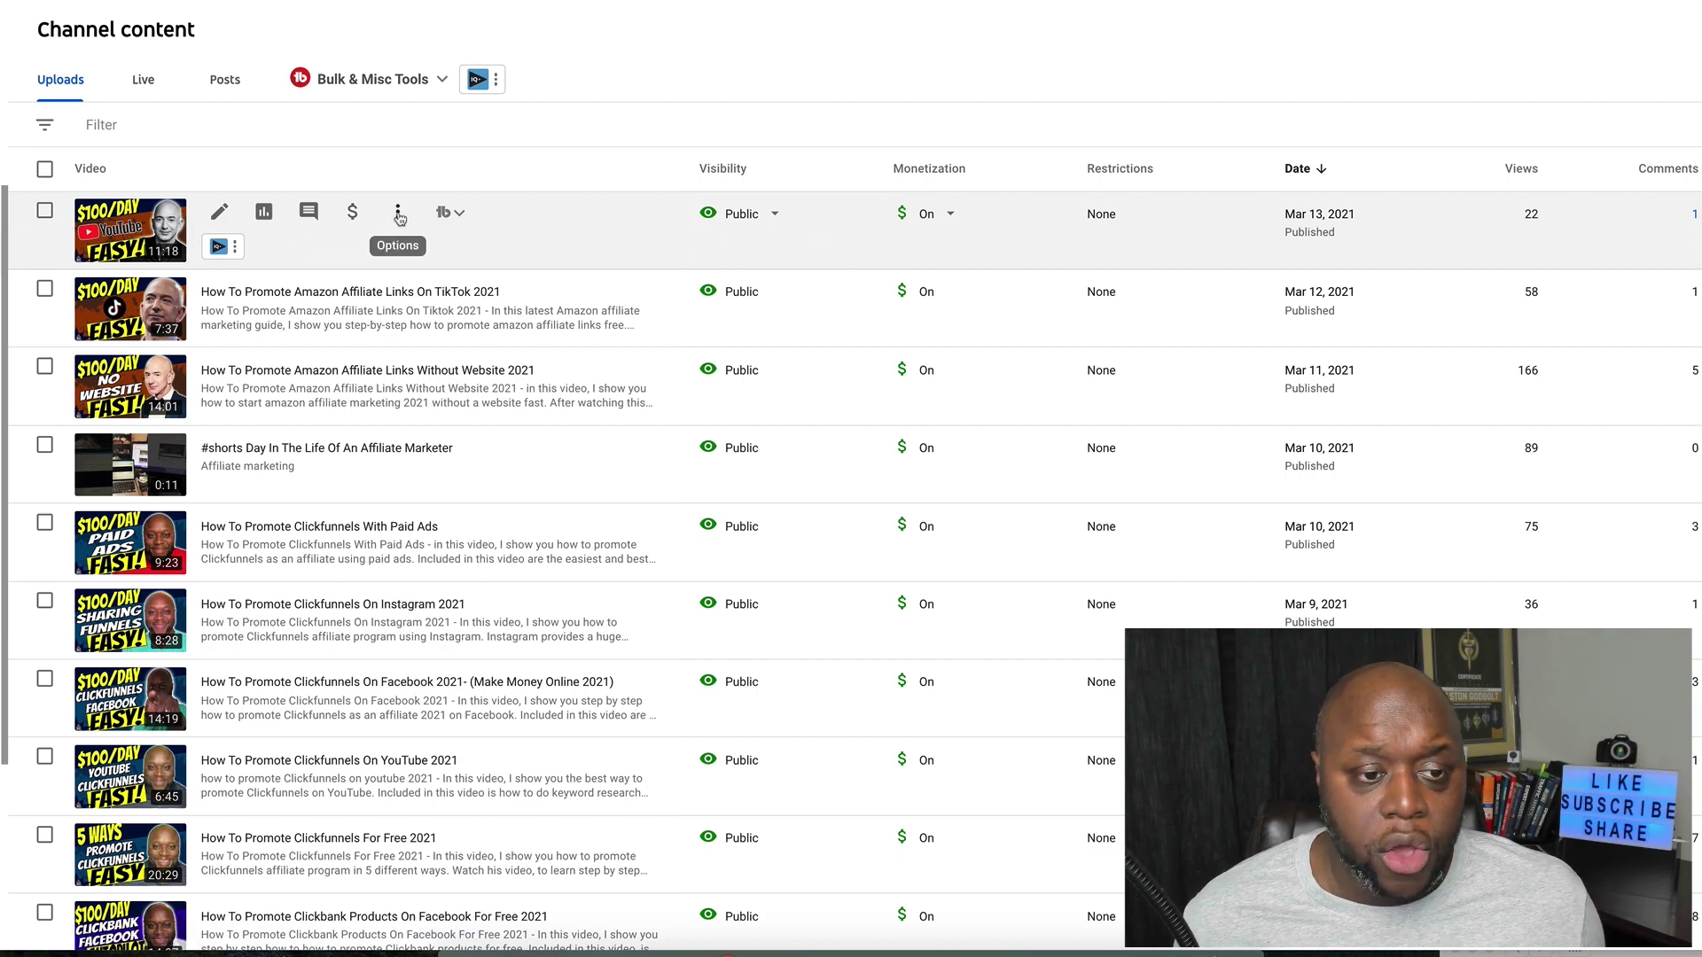
Get the shareable link from the newest upload's Options menu.
left_click(398, 214)
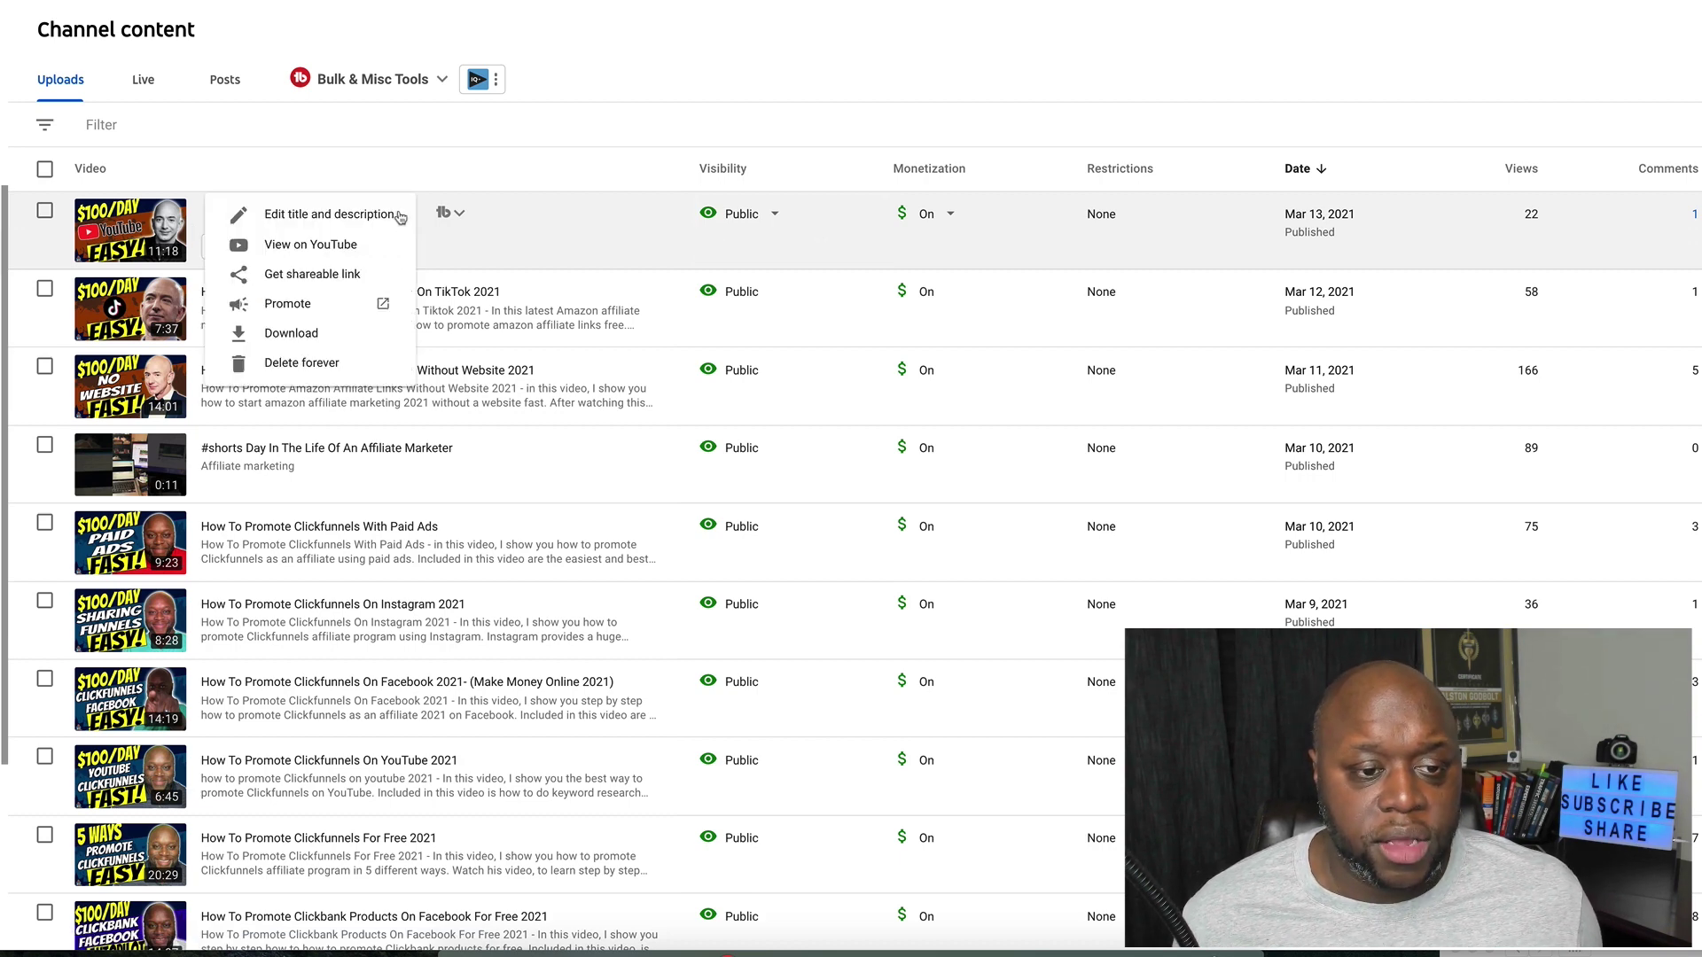
left_click(332, 281)
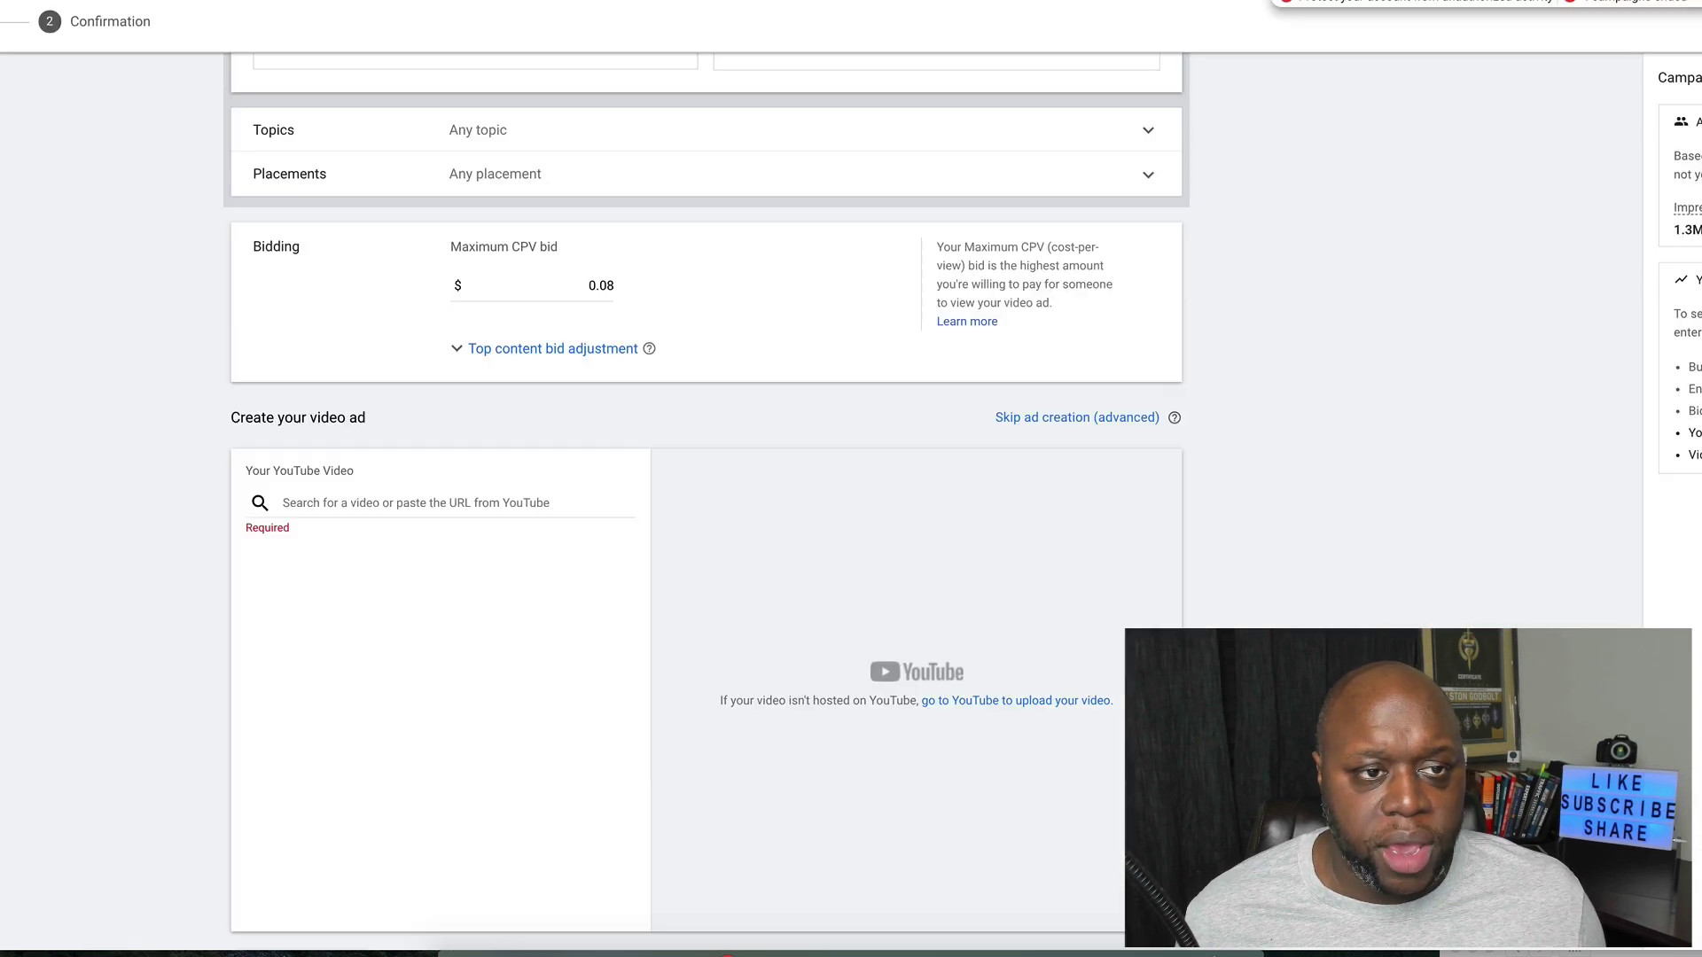
Paste the copied video URL as the ad's video and choose the Video discovery ad format.
left_click(375, 501)
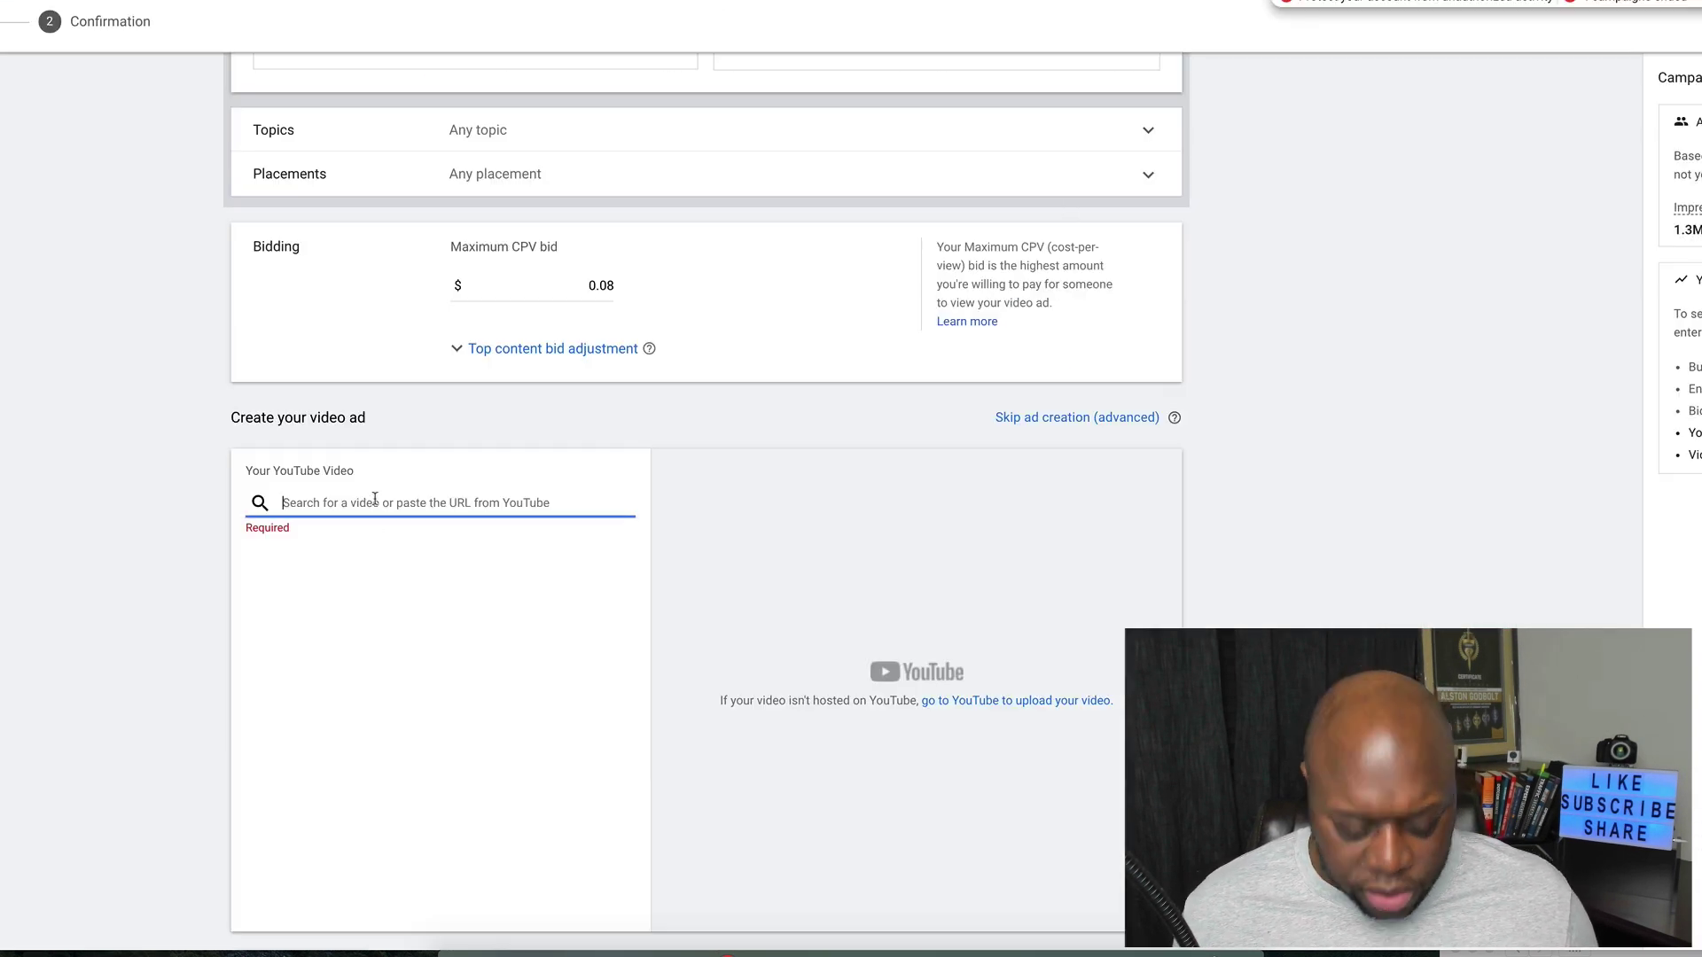
key("ctrl+v")
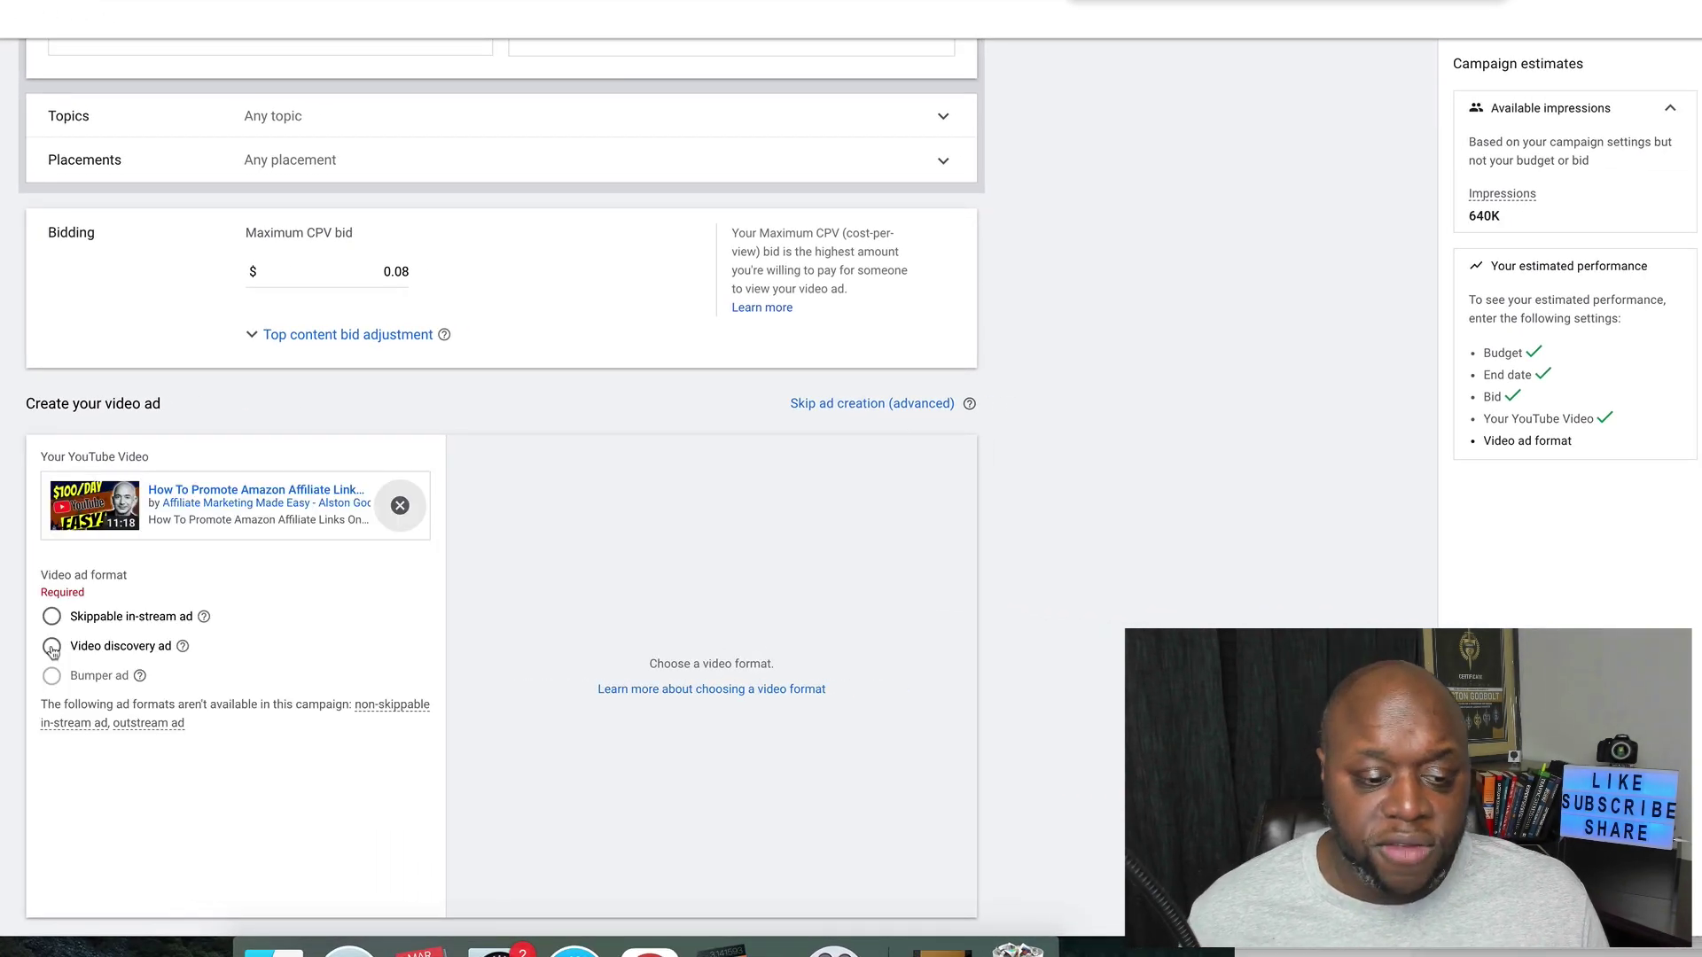
left_click(51, 647)
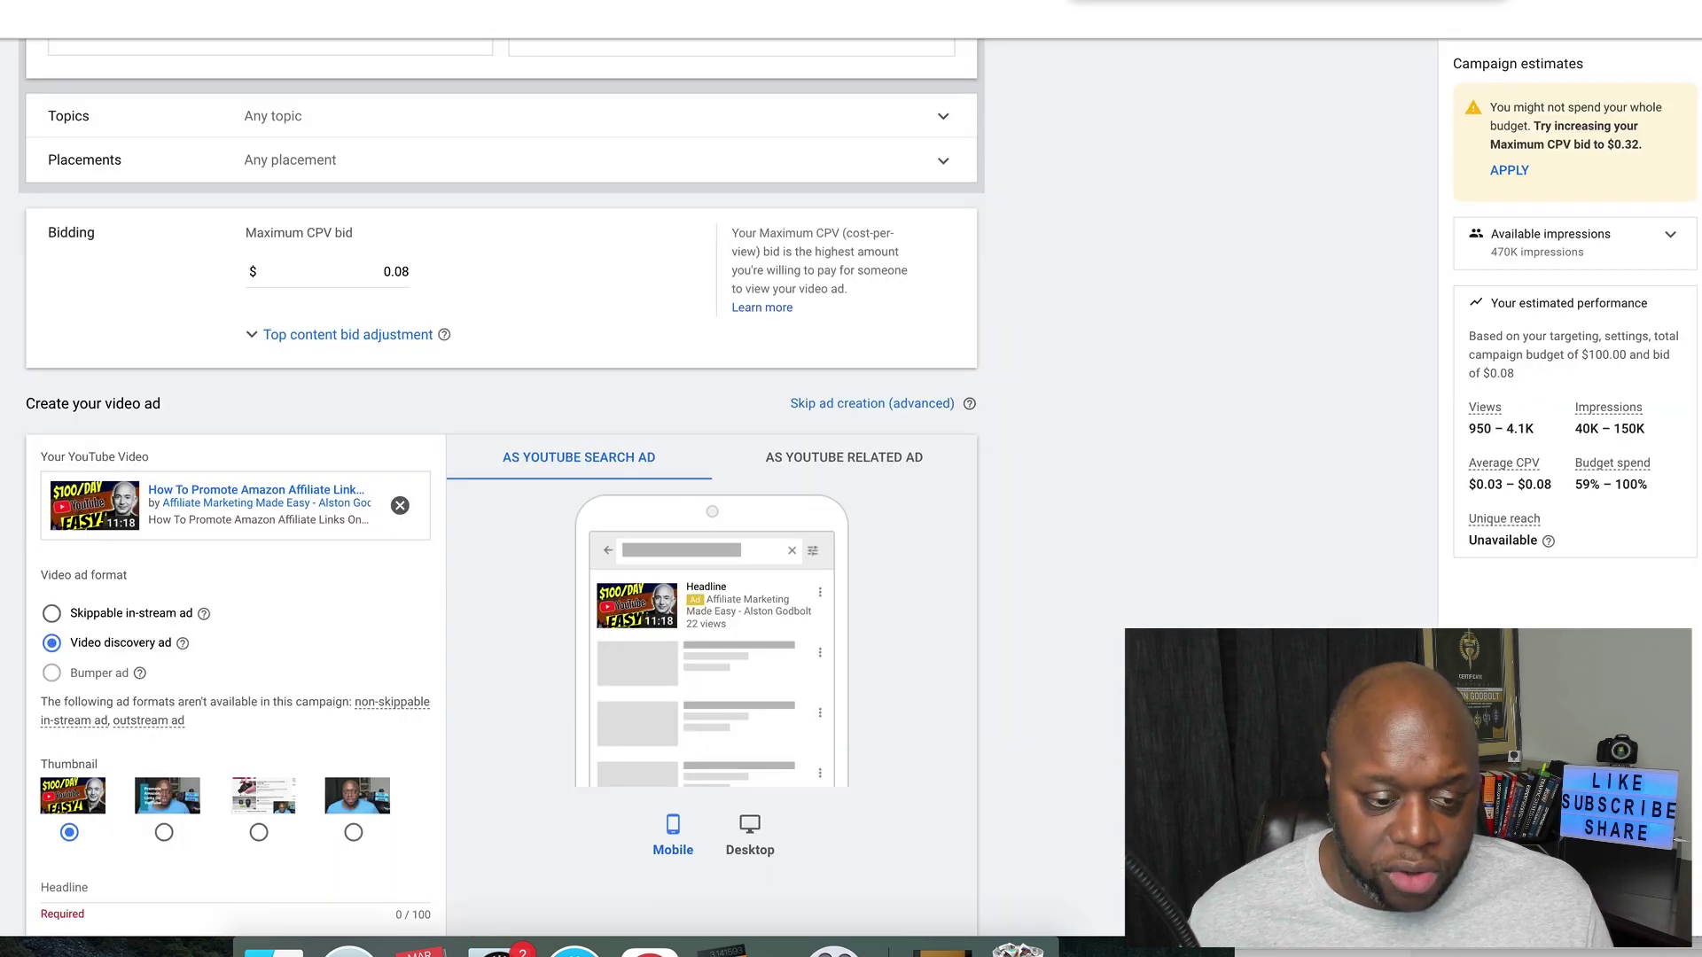
scroll(501, 487, "down", 1)
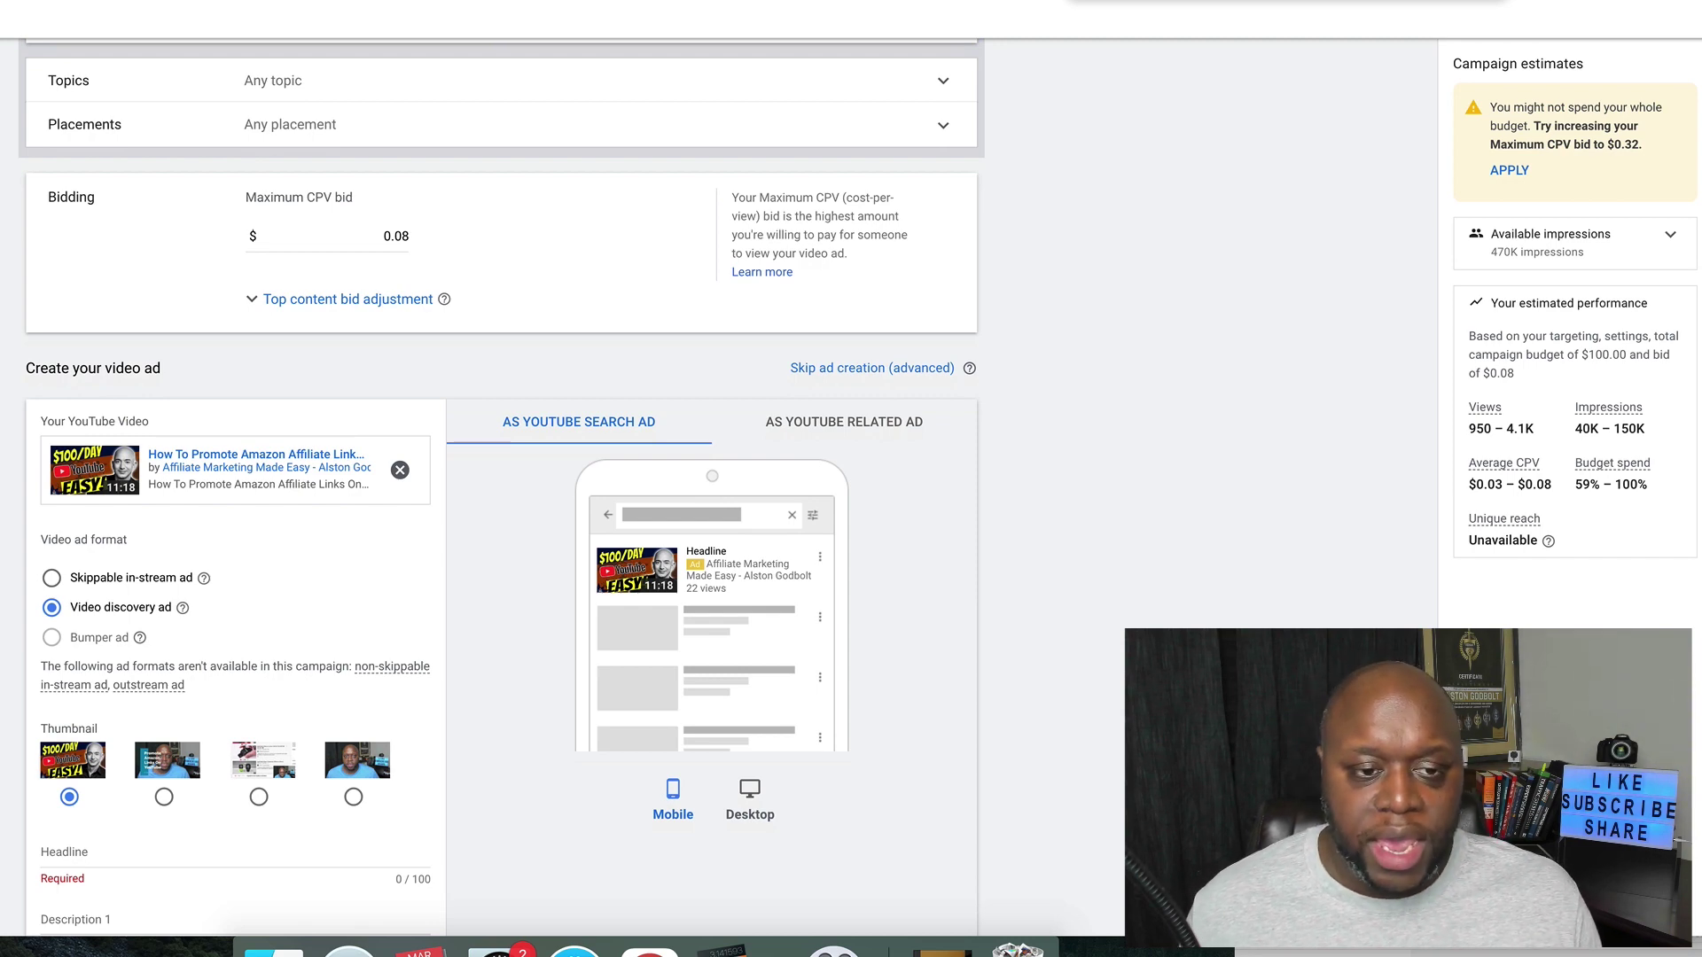
scroll(236, 577, "up", 10)
scroll(235, 577, "up", 5)
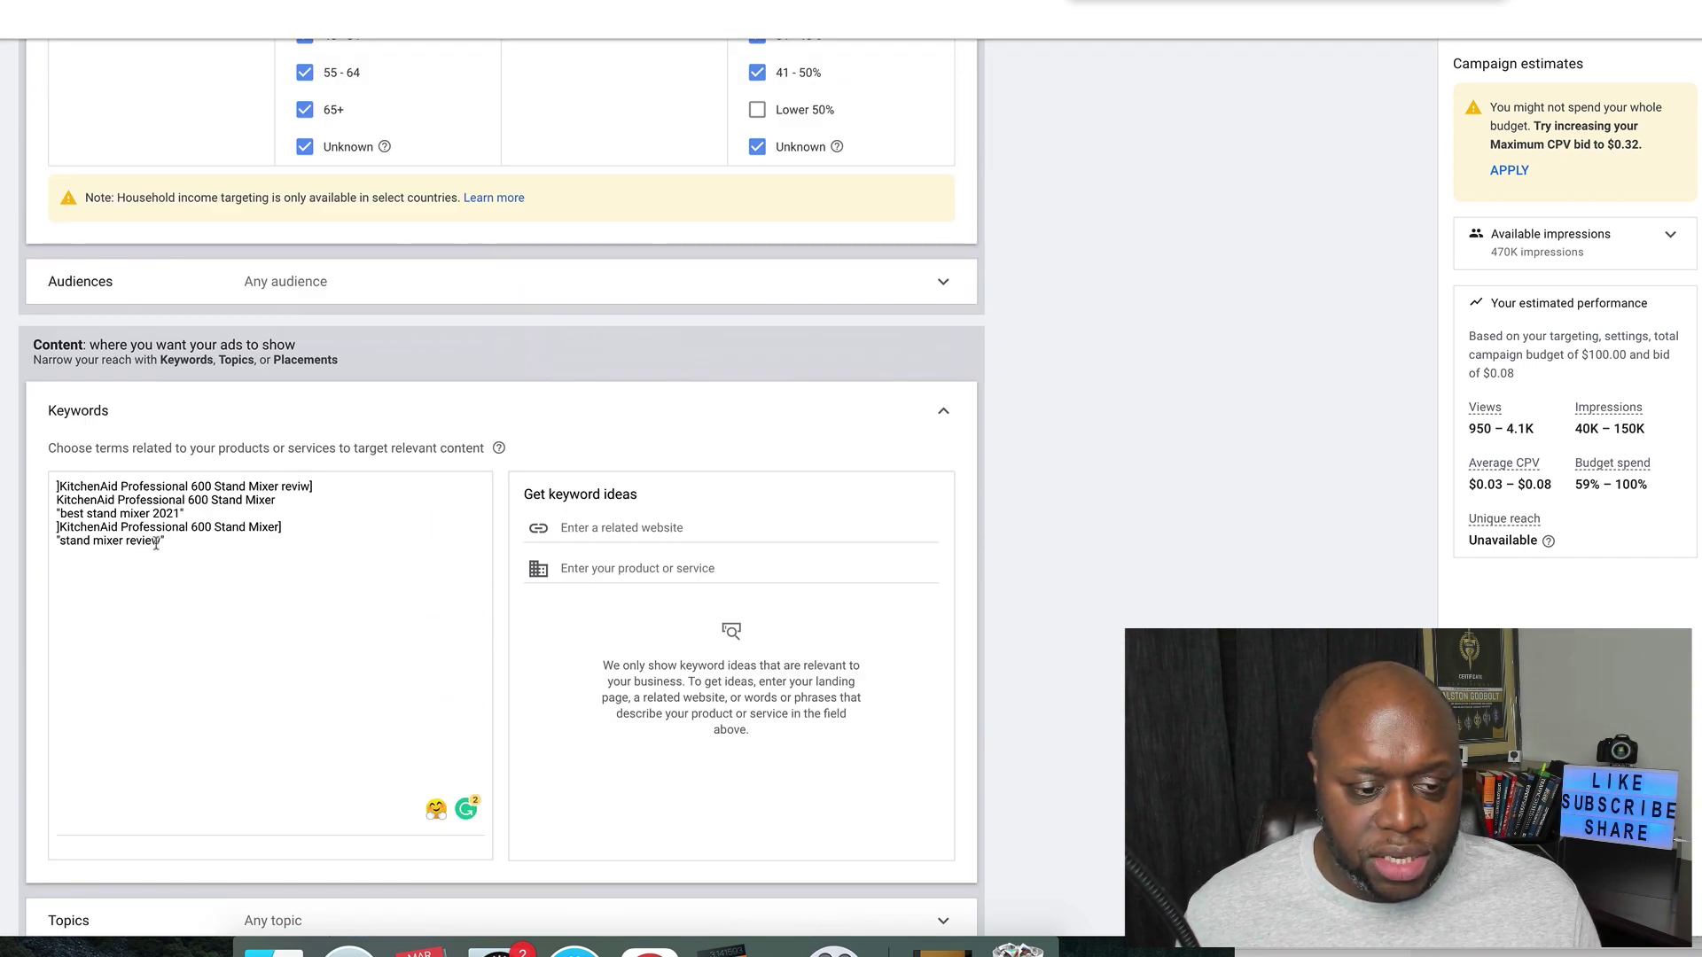
scroll(501, 488, "down", 2)
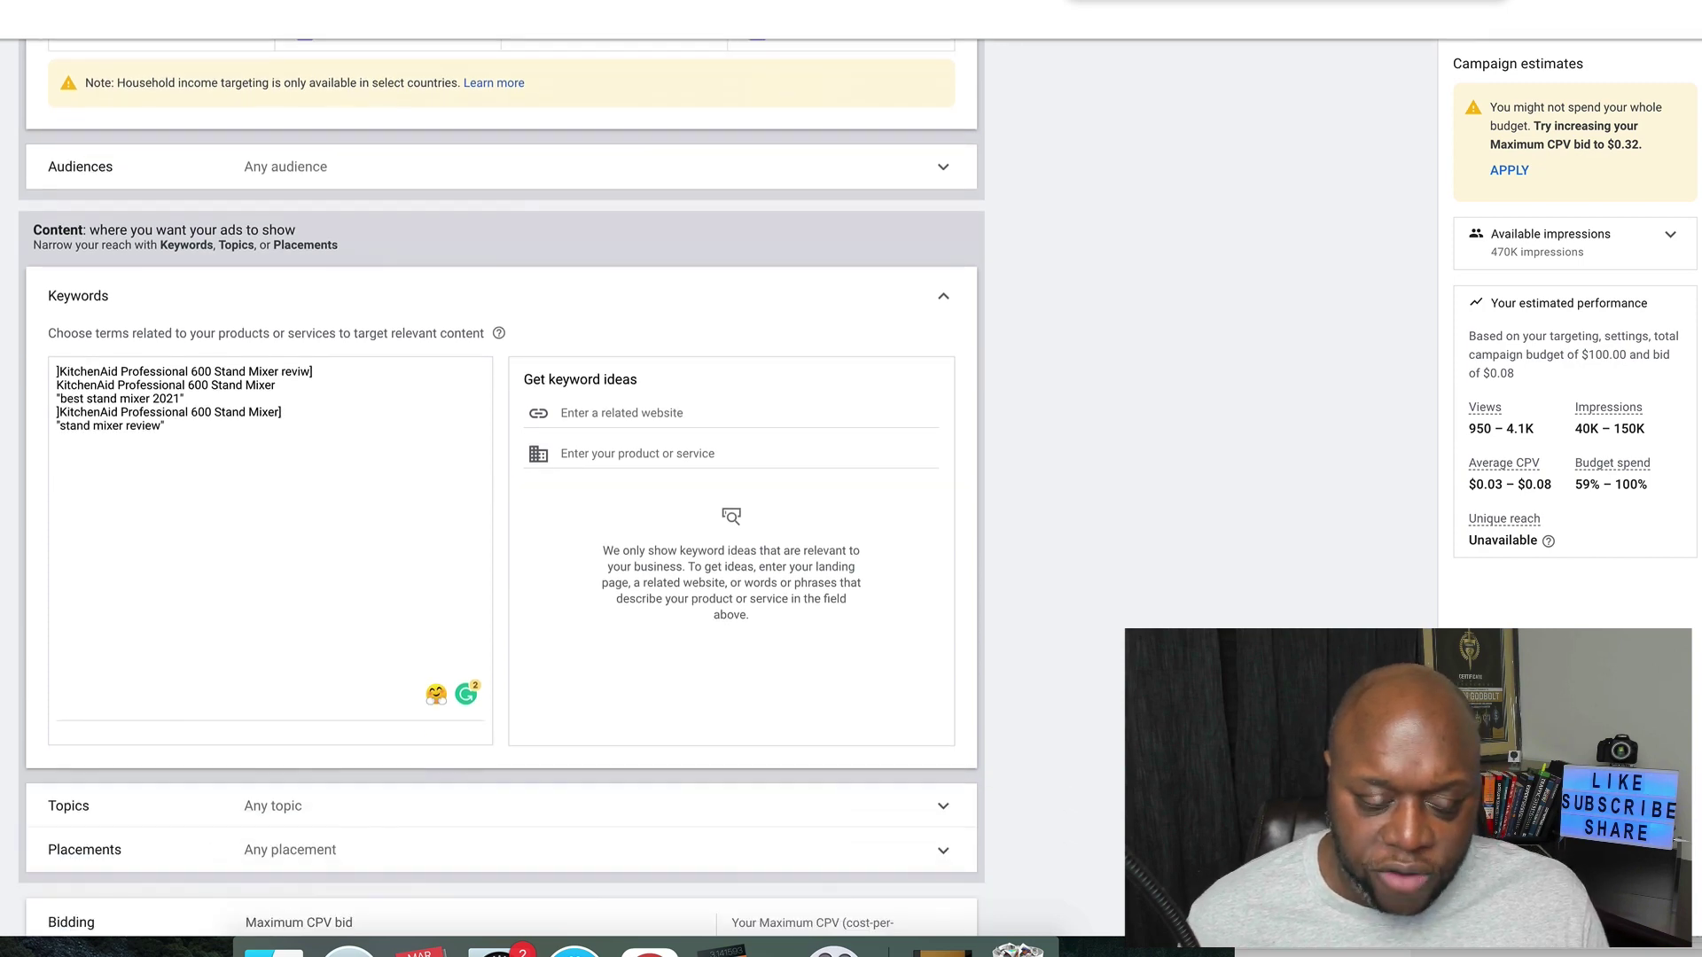
scroll(502, 487, "down", 5)
scroll(502, 488, "down", 3)
scroll(502, 488, "down", 1)
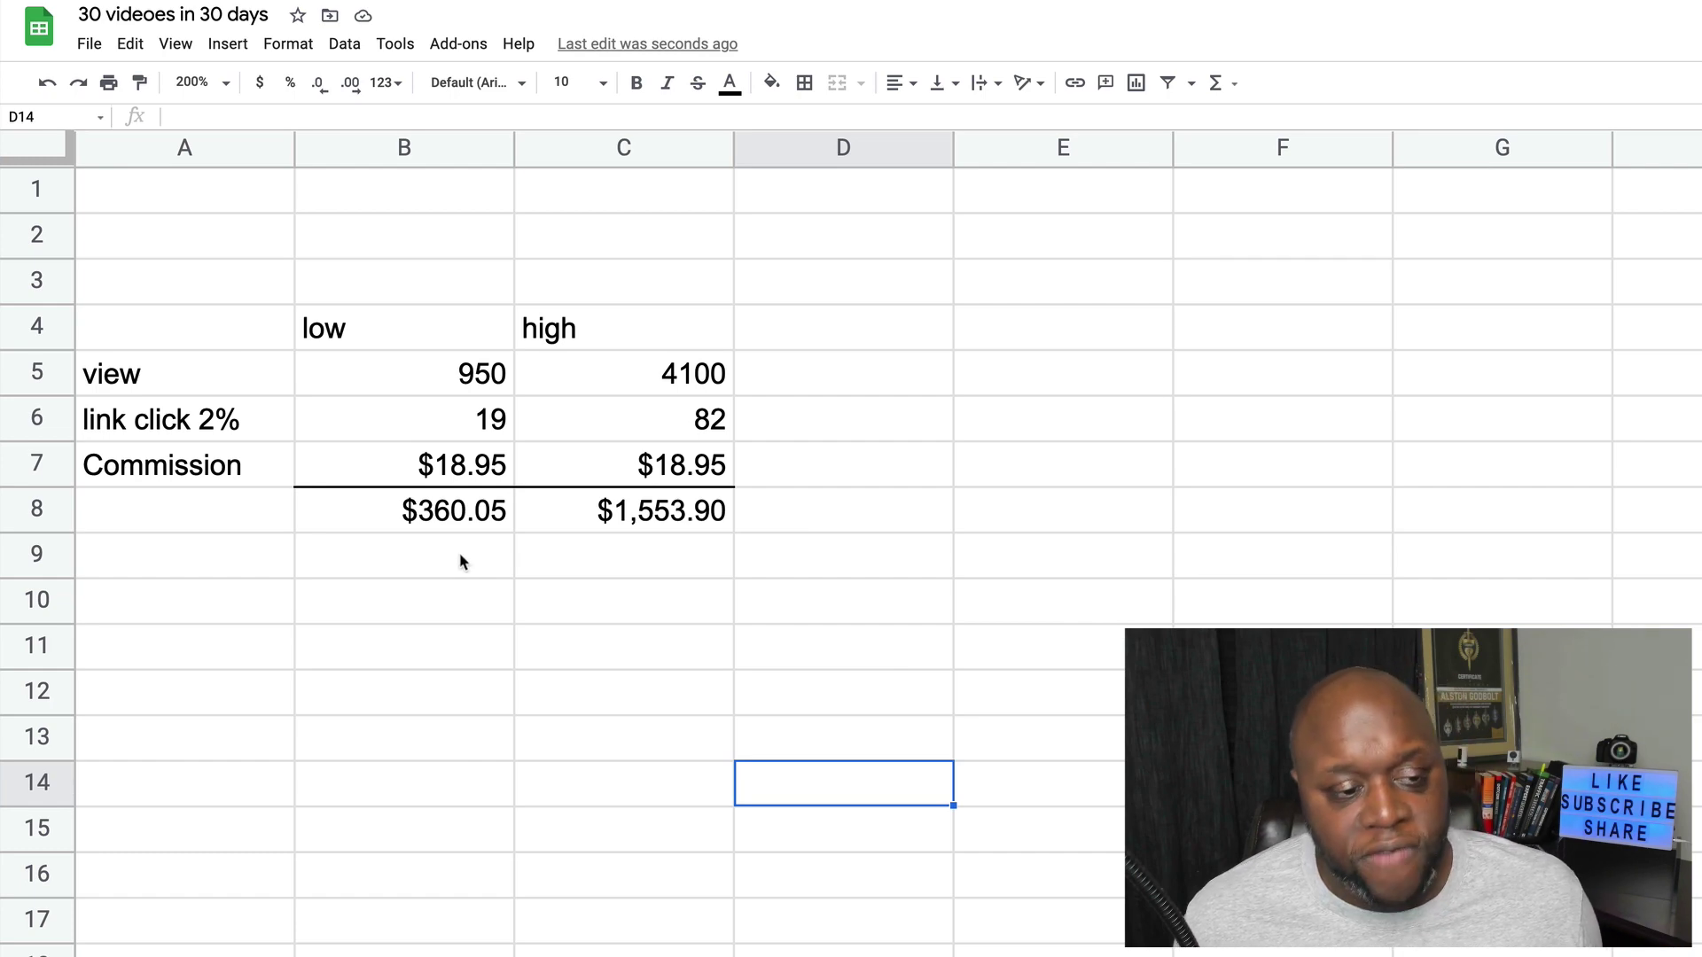
left_click(700, 384)
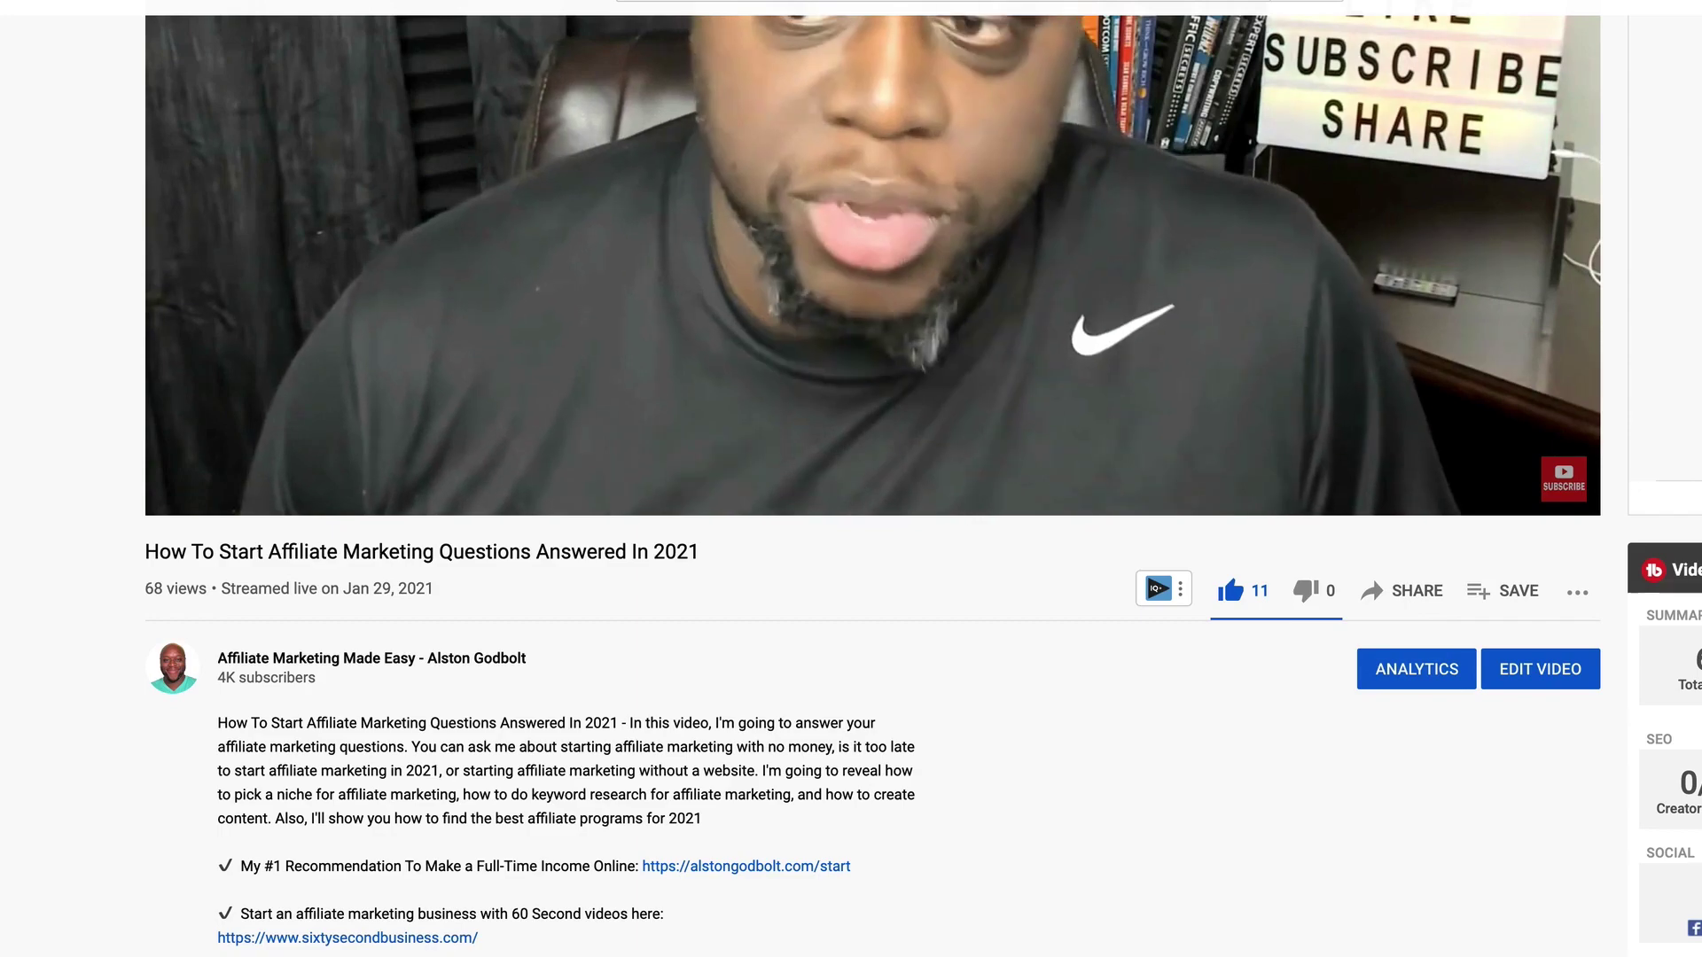
scroll(850, 479, "down", 2)
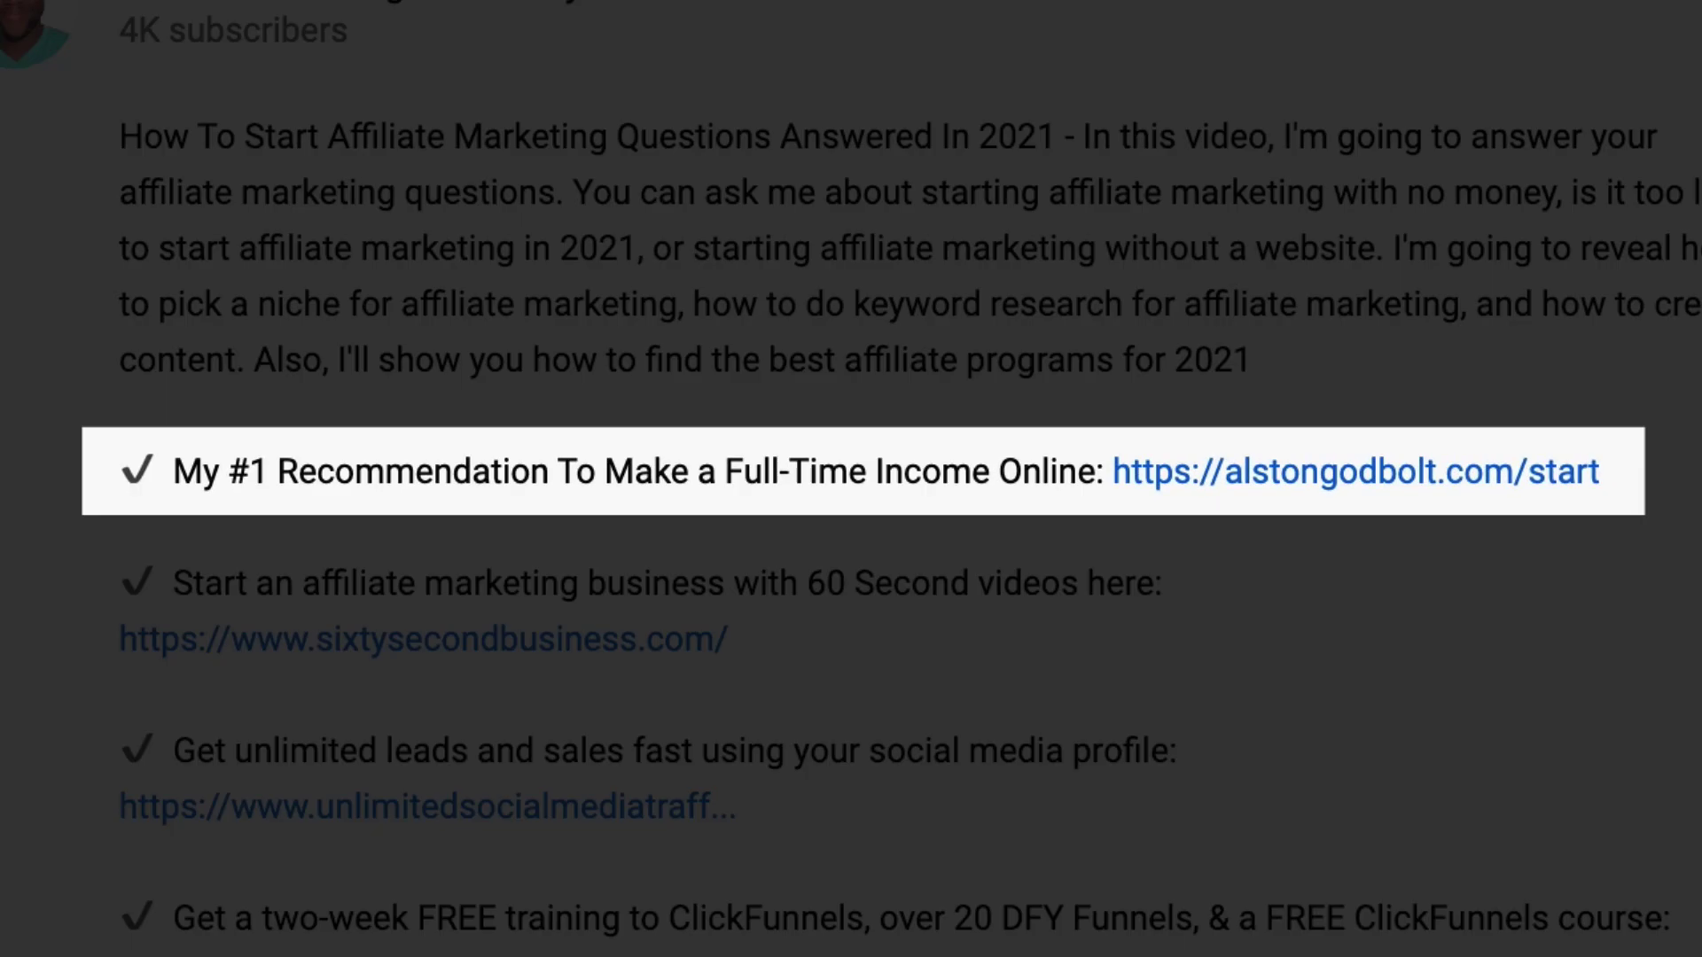